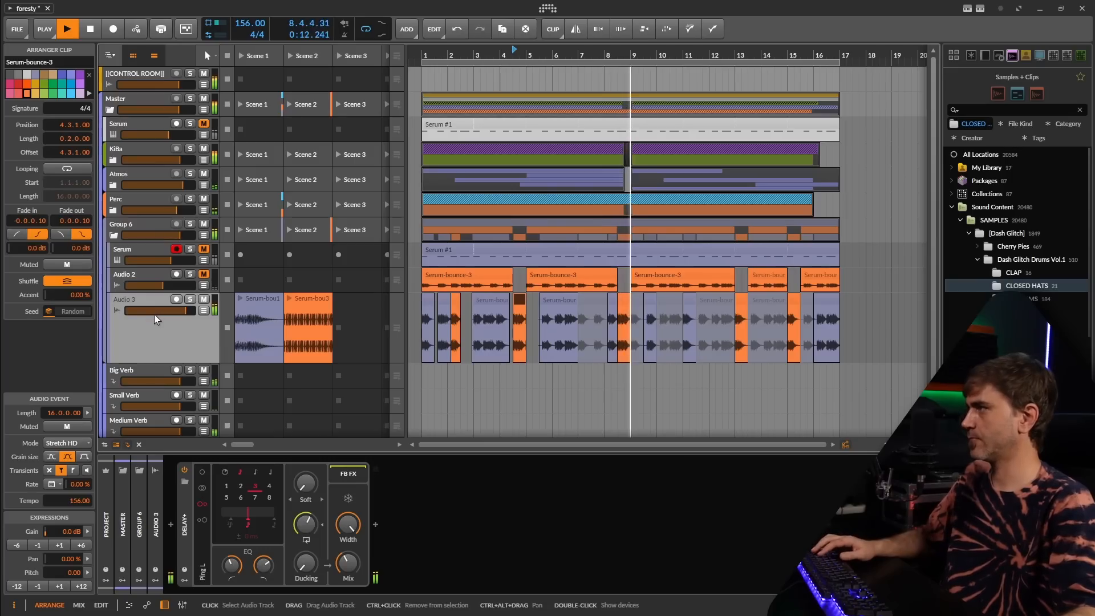
- Stop playback of the finished arrangement and inspect the devices on the Serum track inside Group 6
{"action": "scroll", "coordinate": [644, 330], "scroll_direction": "down", "scroll_amount": 4}
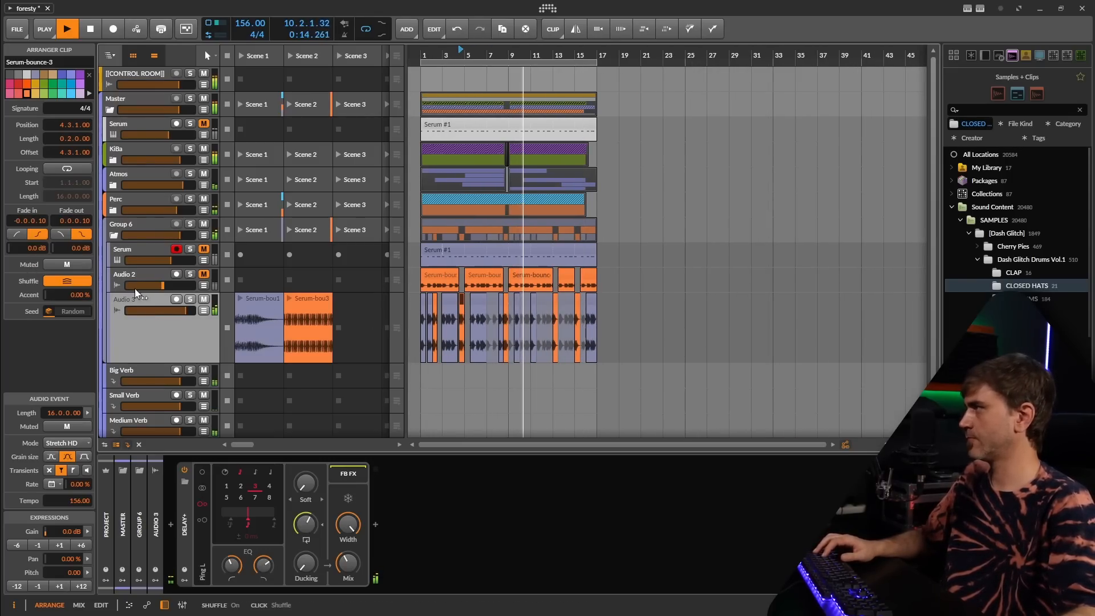
{"action": "key", "text": "space"}
{"action": "left_click", "coordinate": [143, 250]}
{"action": "left_click", "coordinate": [258, 561]}
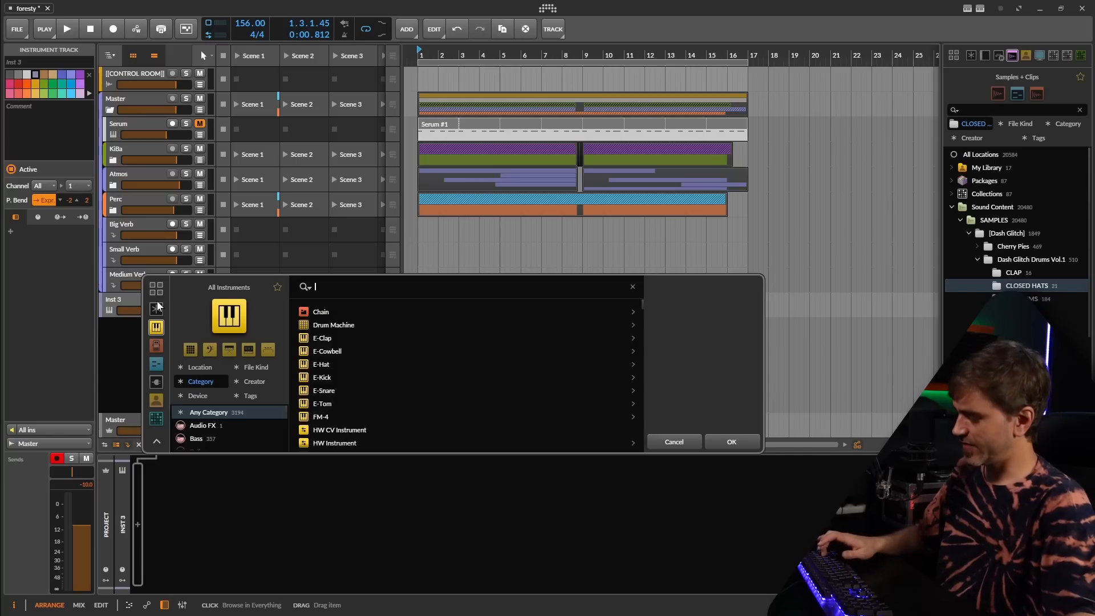
- Add Serum to the new instrument track, preceded by a Note Transpose device set to +3 semitones
{"action": "type", "text": "serum"}
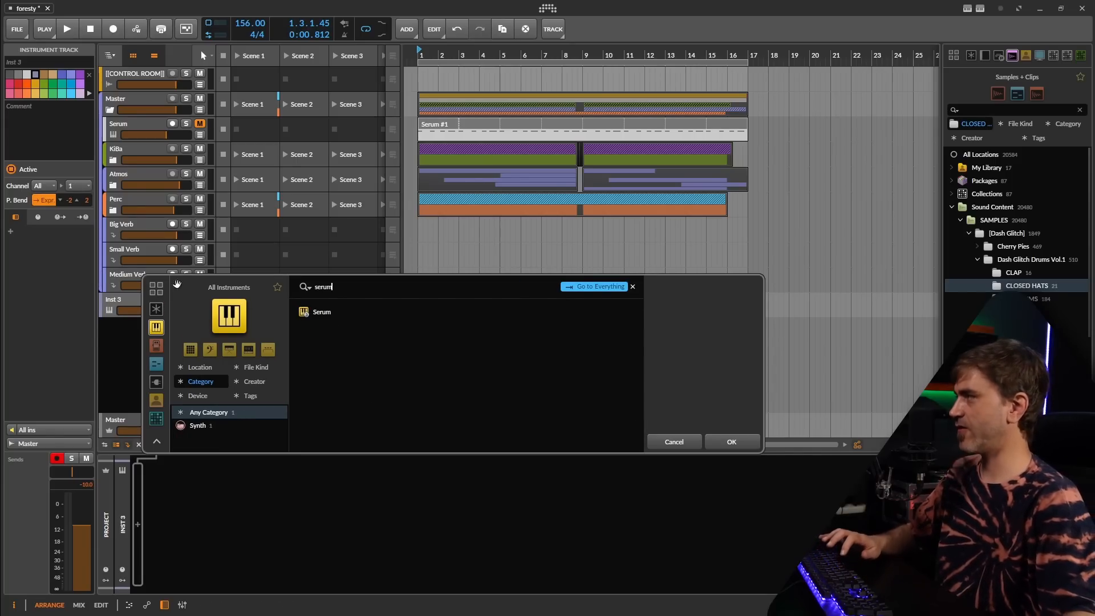
{"action": "key", "text": "Return"}
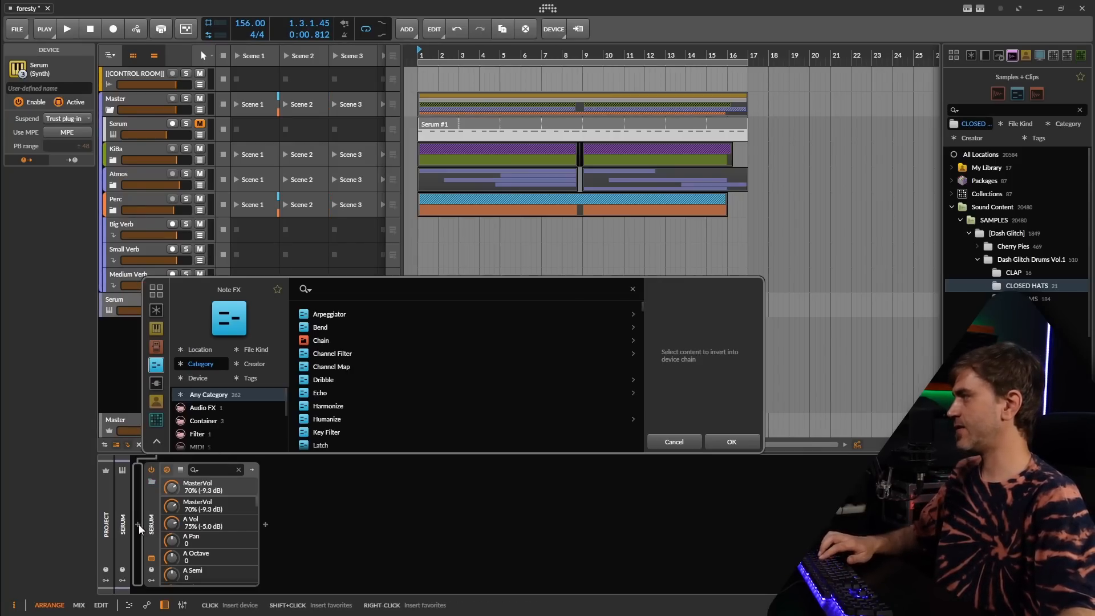
{"action": "type", "text": "a"}
{"action": "double_click", "coordinate": [340, 330]}
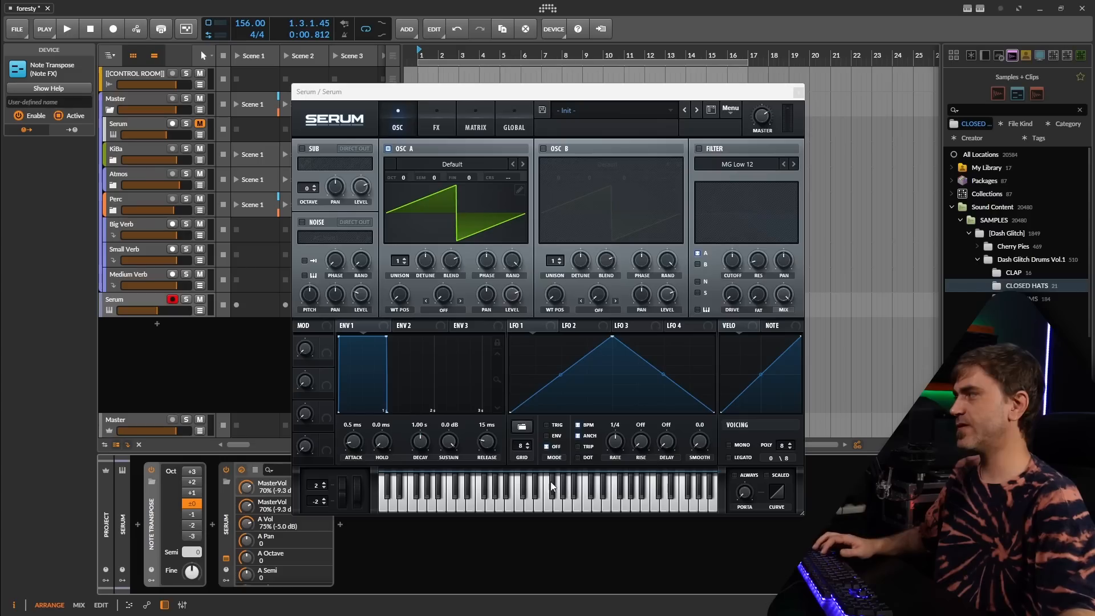
{"action": "left_click_drag", "start_coordinate": [192, 552], "coordinate": [192, 556]}
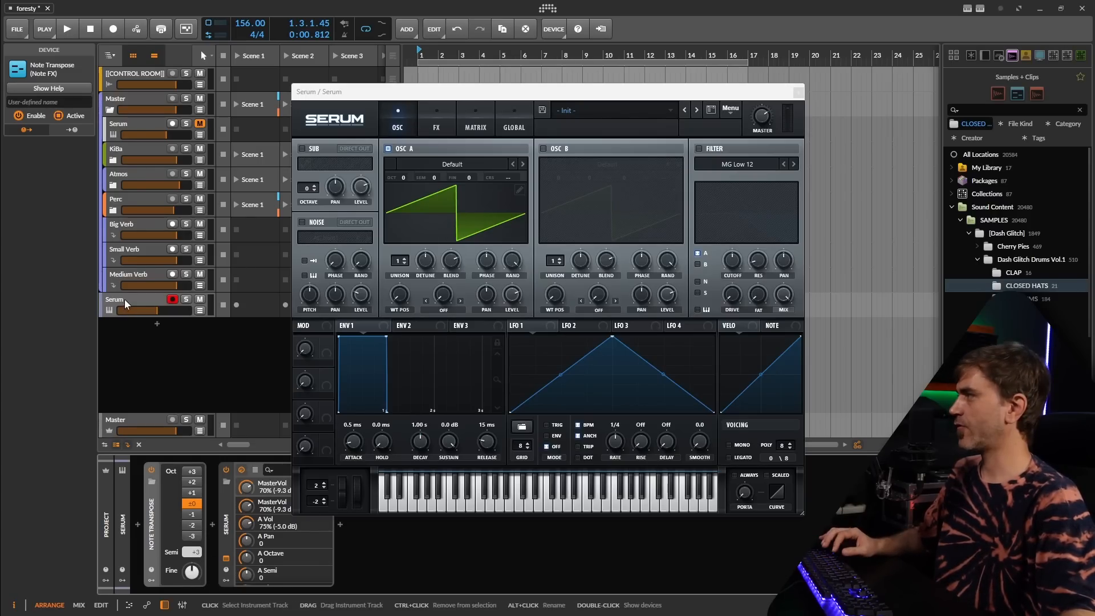
{"action": "left_click", "coordinate": [123, 301]}
{"action": "left_click", "coordinate": [799, 92]}
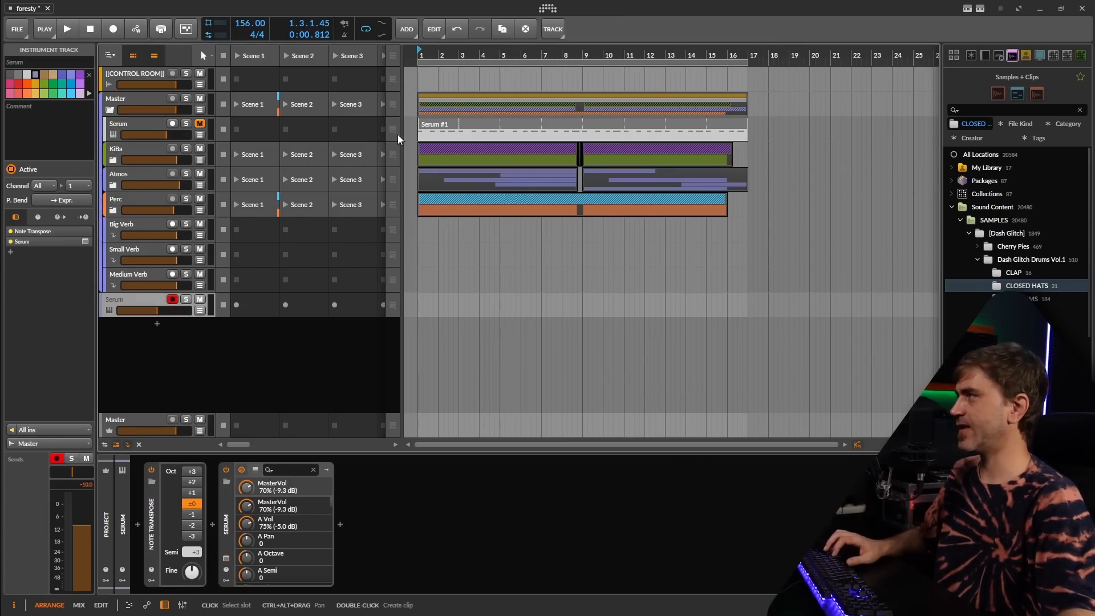
- Check the notes of the existing Serum #1 clip and copy the clip onto the new Serum track
{"action": "double_click", "coordinate": [440, 125]}
{"action": "left_click_drag", "start_coordinate": [445, 489], "coordinate": [534, 547]}
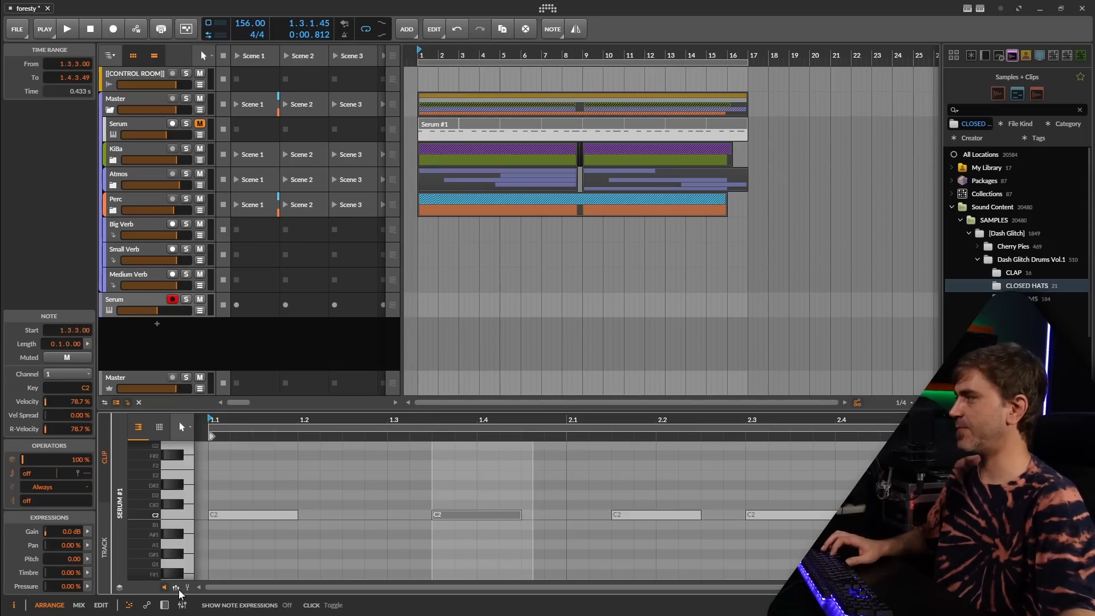
{"action": "left_click", "coordinate": [165, 605]}
{"action": "left_click_drag", "start_coordinate": [432, 124], "coordinate": [427, 303], "text": "ctrl"}
- Move the new Serum track into the Master group directly below Perc and solo it
{"action": "left_click_drag", "start_coordinate": [119, 301], "coordinate": [166, 235]}
{"action": "left_click", "coordinate": [186, 225]}
- Examine the C2 note pattern inside the copied Serum #1 clip
{"action": "double_click", "coordinate": [428, 226]}
{"action": "scroll", "coordinate": [374, 477], "scroll_direction": "down", "scroll_amount": 2}
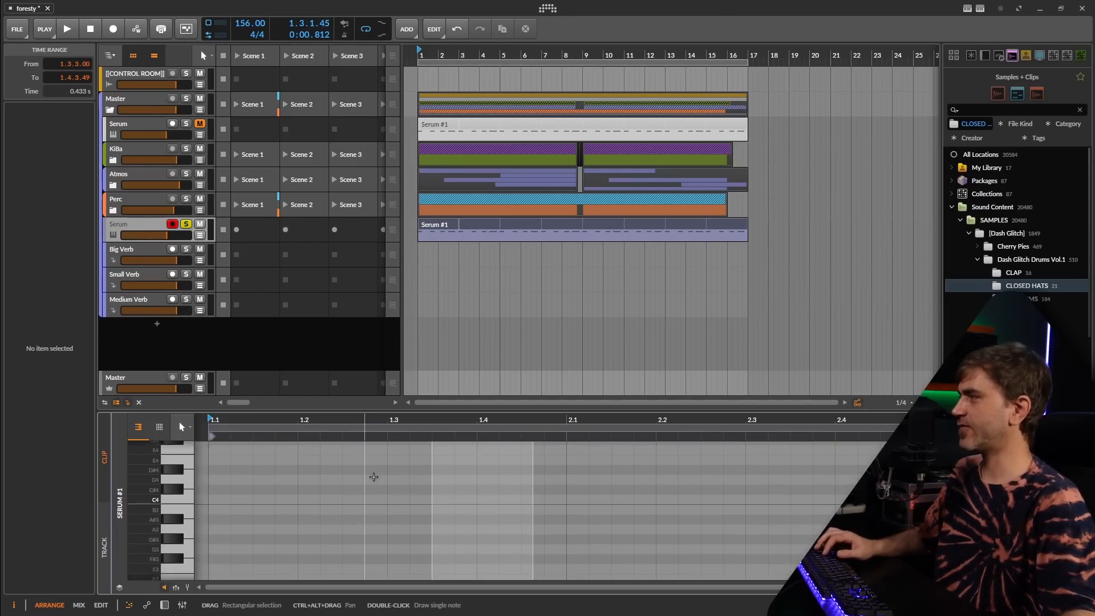
{"action": "scroll", "coordinate": [386, 502], "scroll_direction": "down", "scroll_amount": 4}
{"action": "scroll", "coordinate": [382, 508], "scroll_direction": "down", "scroll_amount": 4}
{"action": "left_click_drag", "start_coordinate": [345, 462], "coordinate": [552, 512]}
{"action": "scroll", "coordinate": [398, 505], "scroll_direction": "up", "scroll_amount": 3}
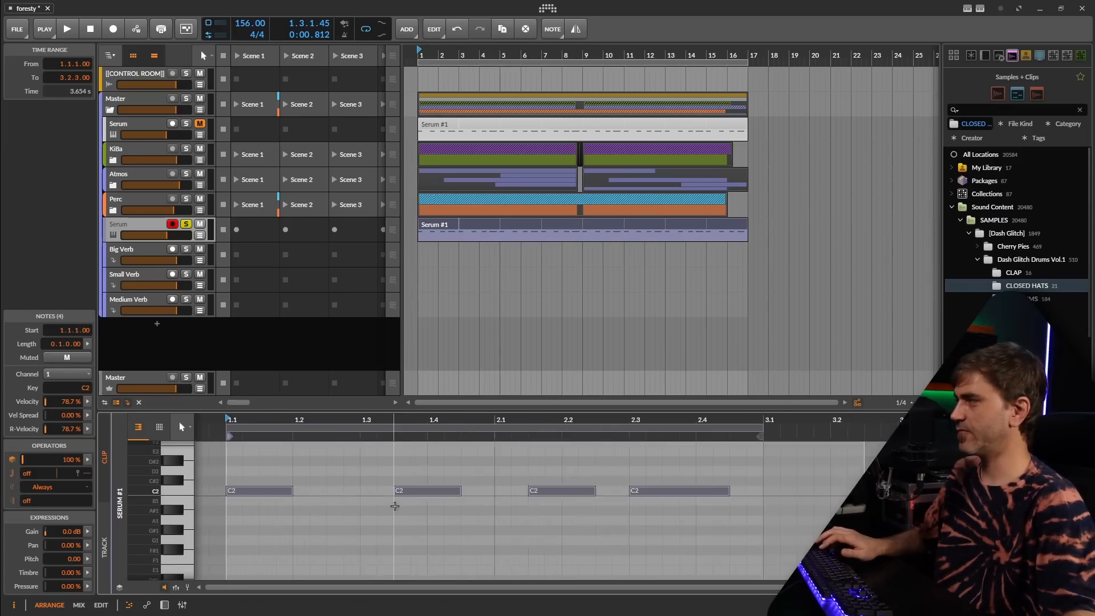
{"action": "scroll", "coordinate": [401, 520], "scroll_direction": "up", "scroll_amount": 2}
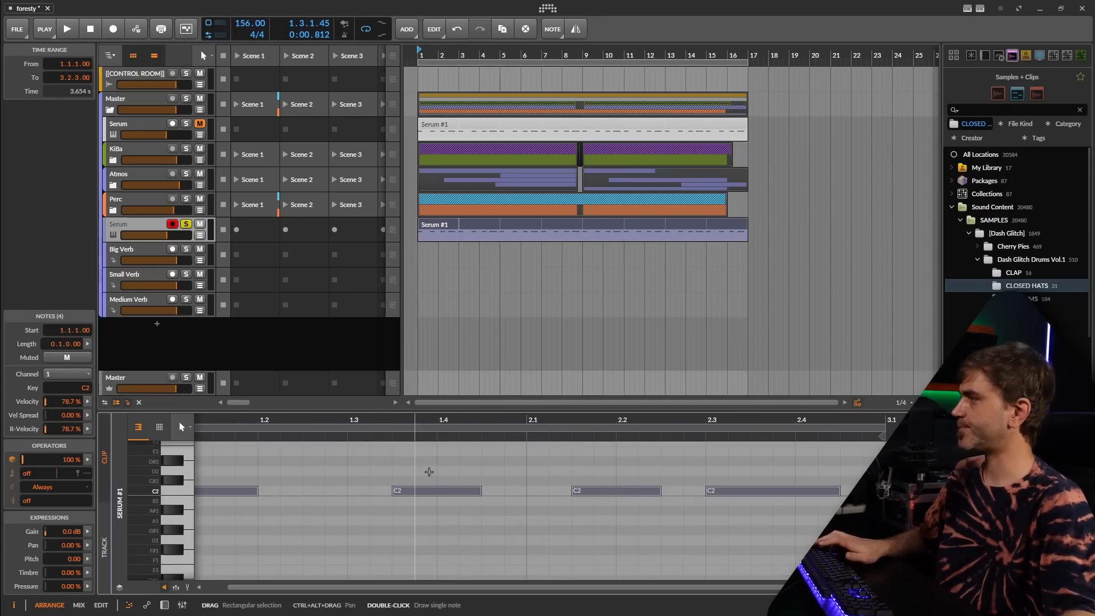
{"action": "scroll", "coordinate": [436, 465], "scroll_direction": "down", "scroll_amount": 1}
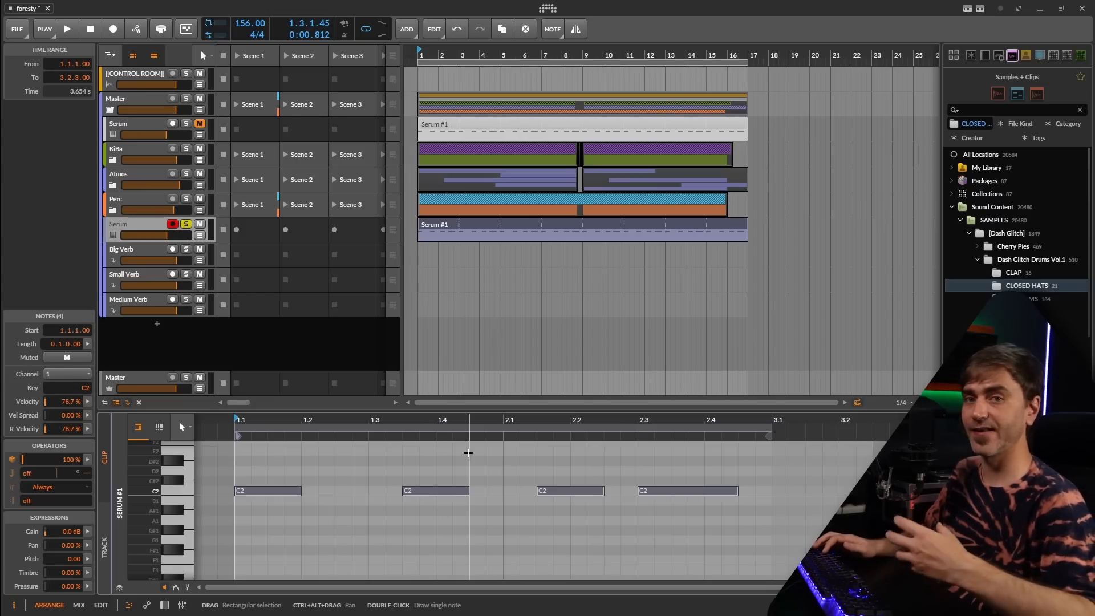
- Open the new track's Serum and load the Basic Shapes wavetable into OSC A
{"action": "left_click", "coordinate": [164, 604]}
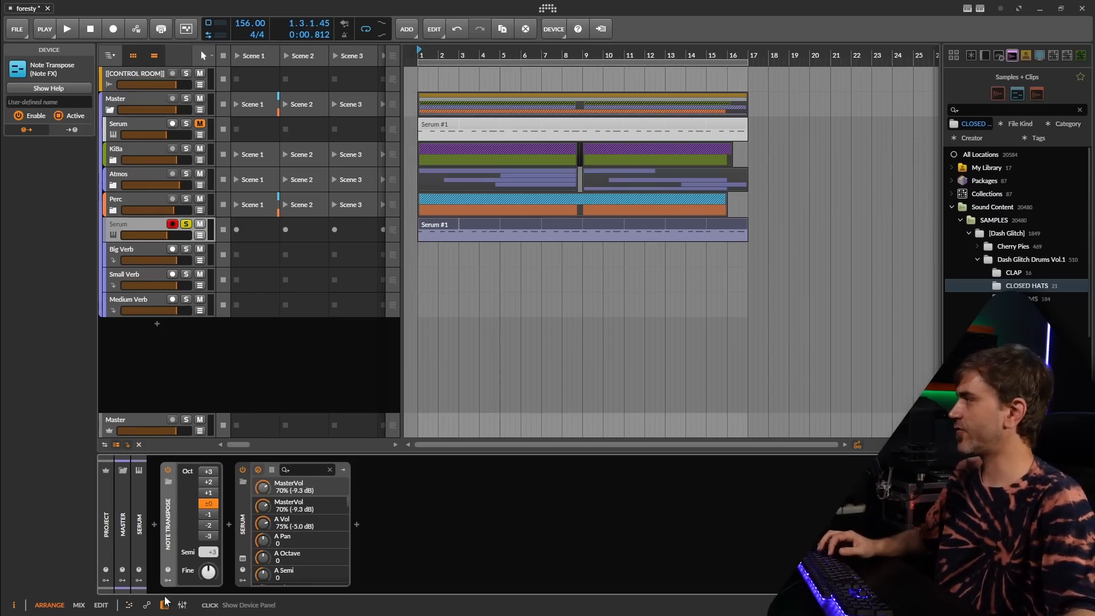
{"action": "left_click", "coordinate": [242, 561]}
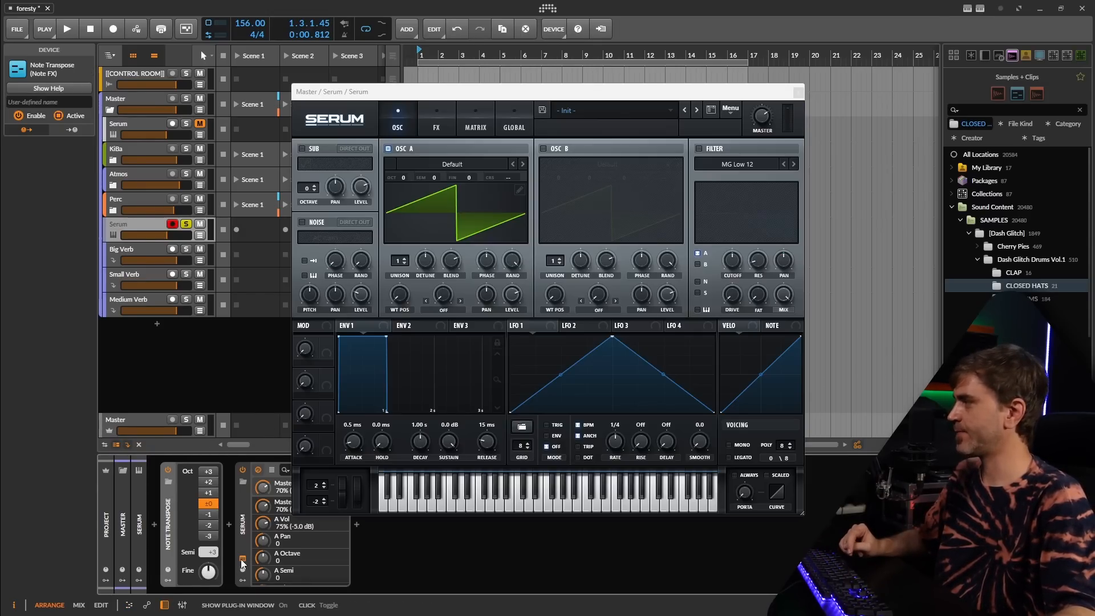
{"action": "left_click_drag", "start_coordinate": [711, 93], "coordinate": [547, 23]}
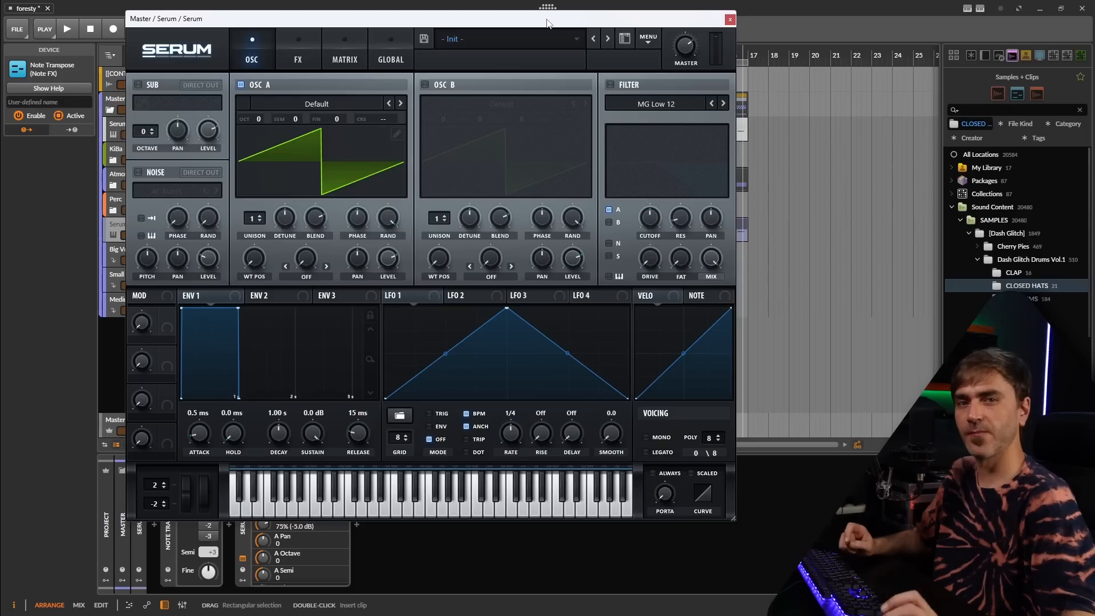
{"action": "left_click", "coordinate": [326, 112]}
{"action": "mouse_move", "coordinate": [326, 117]}
{"action": "left_click", "coordinate": [445, 162]}
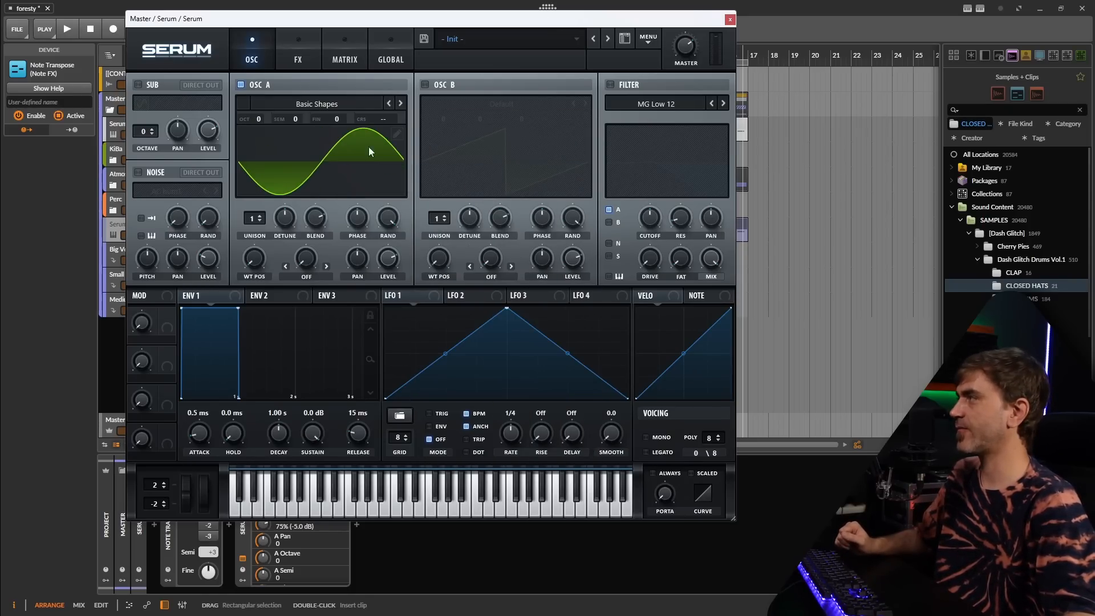
- Enable OSC B with the Analog wavetable Basic Shapes, a lowered level and an octave of -2
{"action": "left_click", "coordinate": [426, 84]}
{"action": "left_click", "coordinate": [454, 105]}
{"action": "mouse_move", "coordinate": [479, 118]}
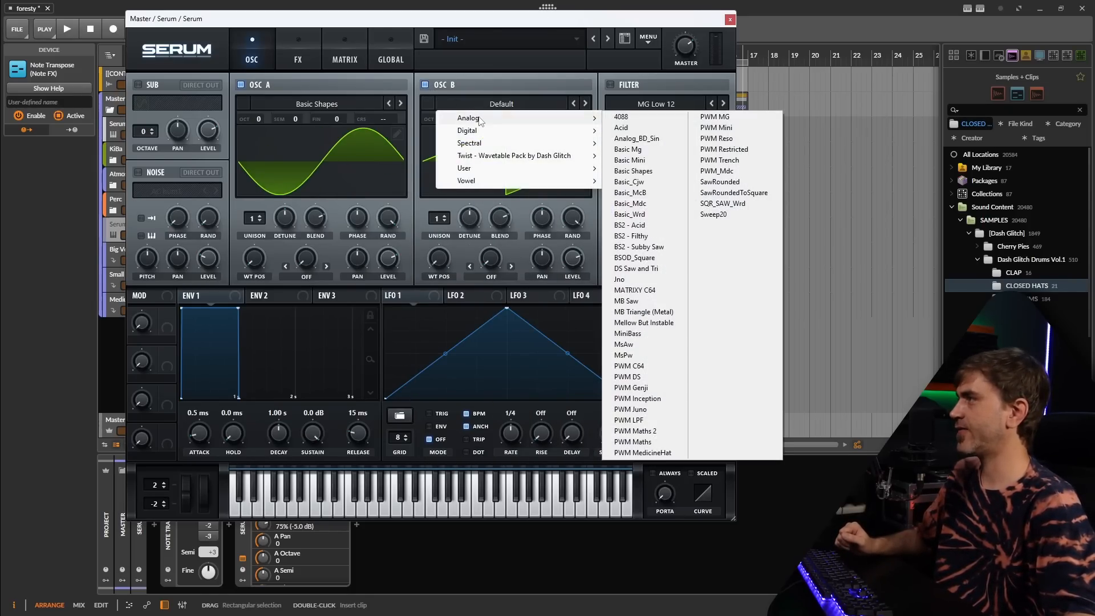
{"action": "left_click", "coordinate": [634, 171]}
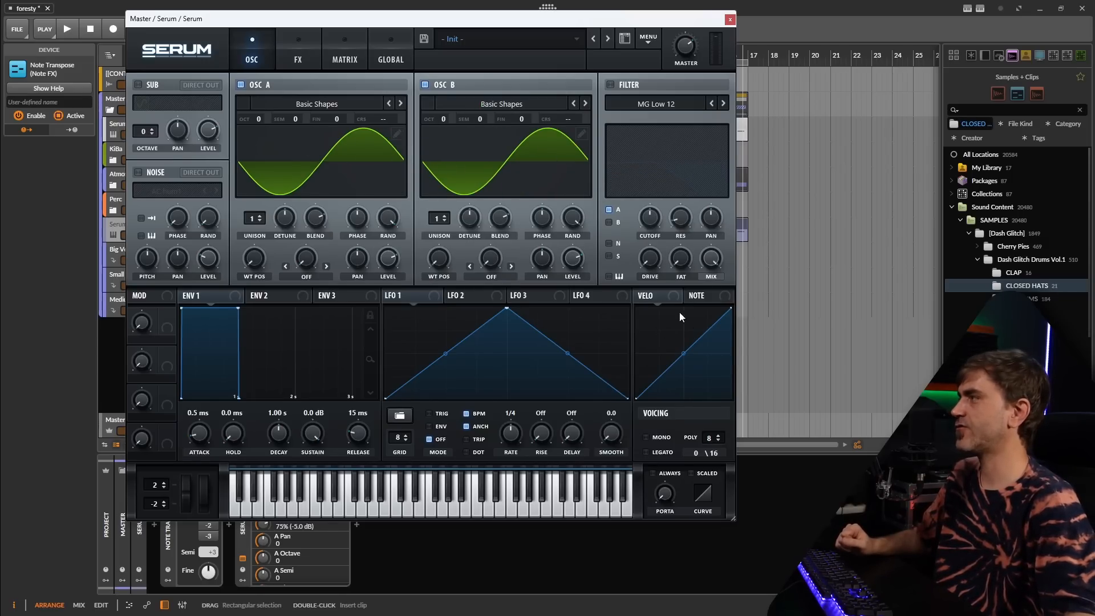
{"action": "left_click_drag", "start_coordinate": [579, 263], "coordinate": [561, 294]}
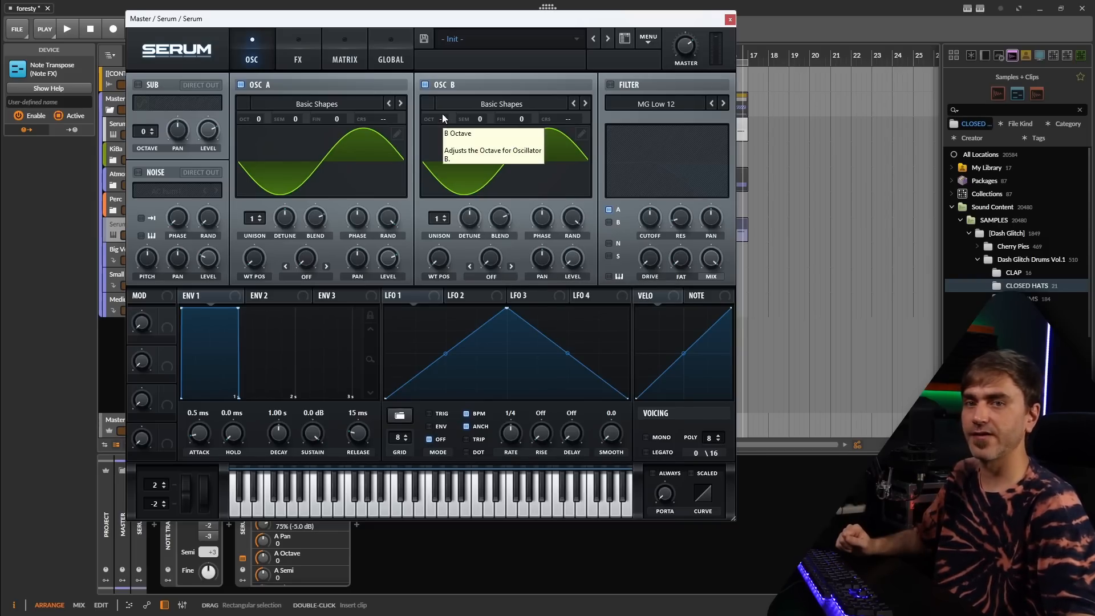
{"action": "left_click_drag", "start_coordinate": [443, 116], "coordinate": [431, 146]}
- Set OSC A's warp mode to FM (From B) with an amount of about 65%
{"action": "left_click", "coordinate": [306, 276]}
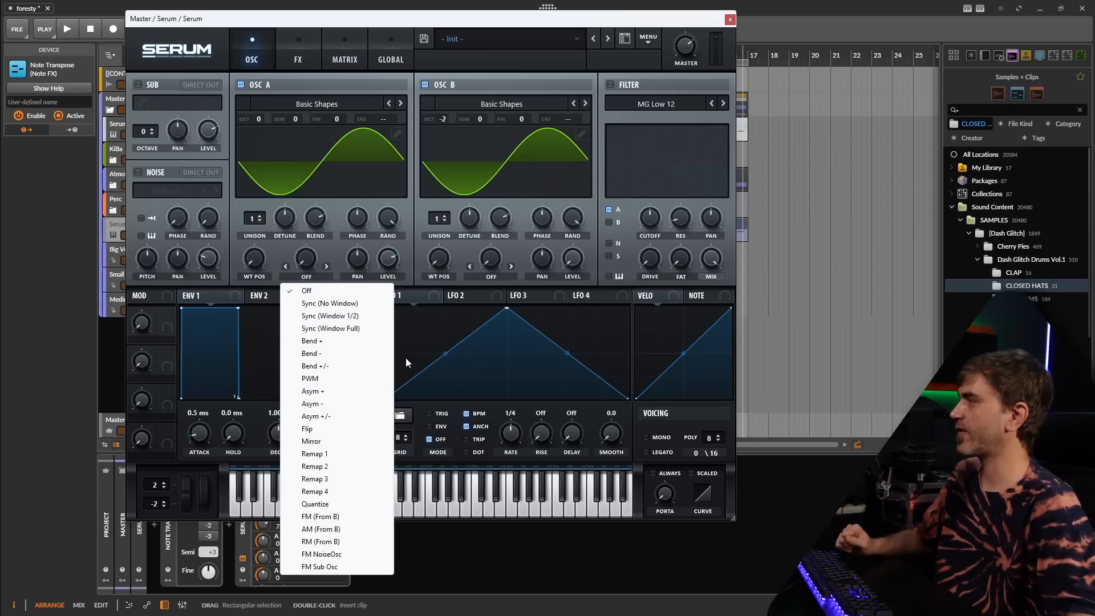
{"action": "left_click", "coordinate": [352, 518]}
{"action": "left_click_drag", "start_coordinate": [307, 258], "coordinate": [339, 188]}
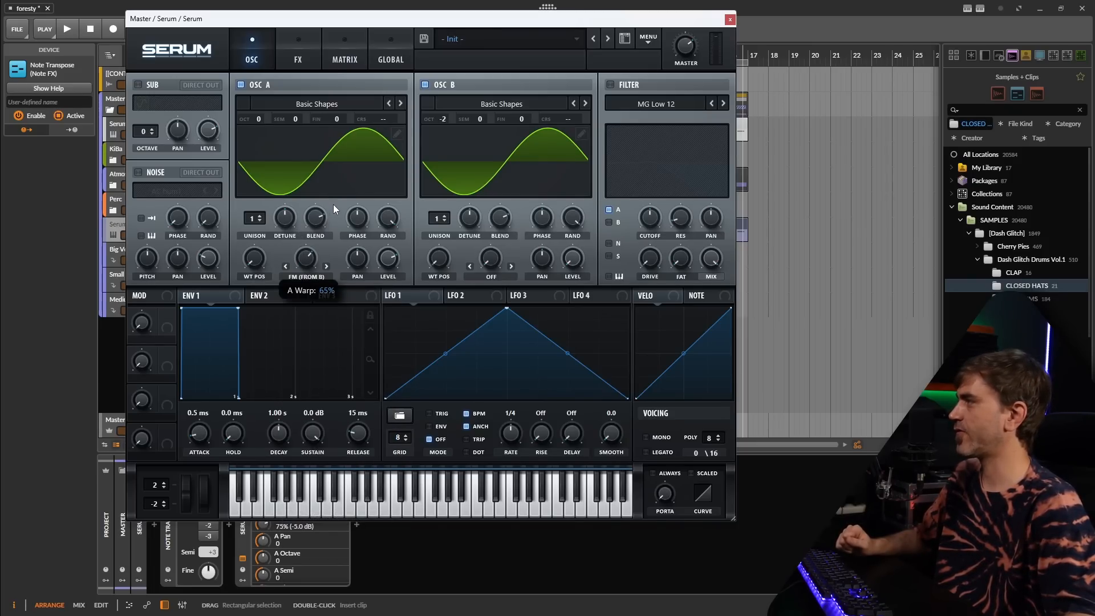
{"action": "key", "text": "Escape"}
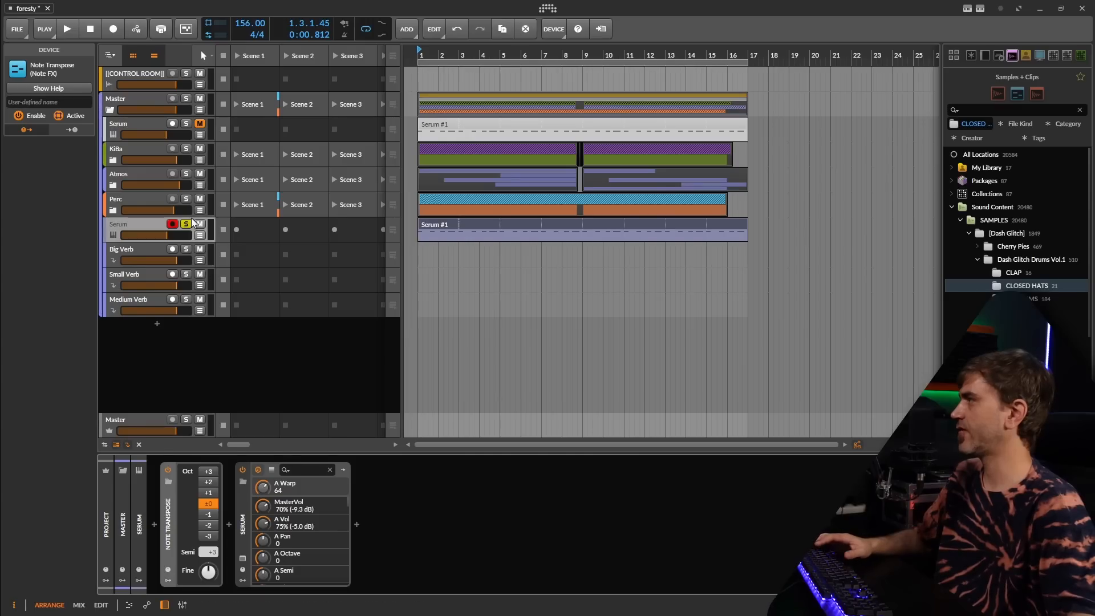
- Play the soloed Serum track to audition the FM sound with the synth's interface open
{"action": "left_click", "coordinate": [156, 230]}
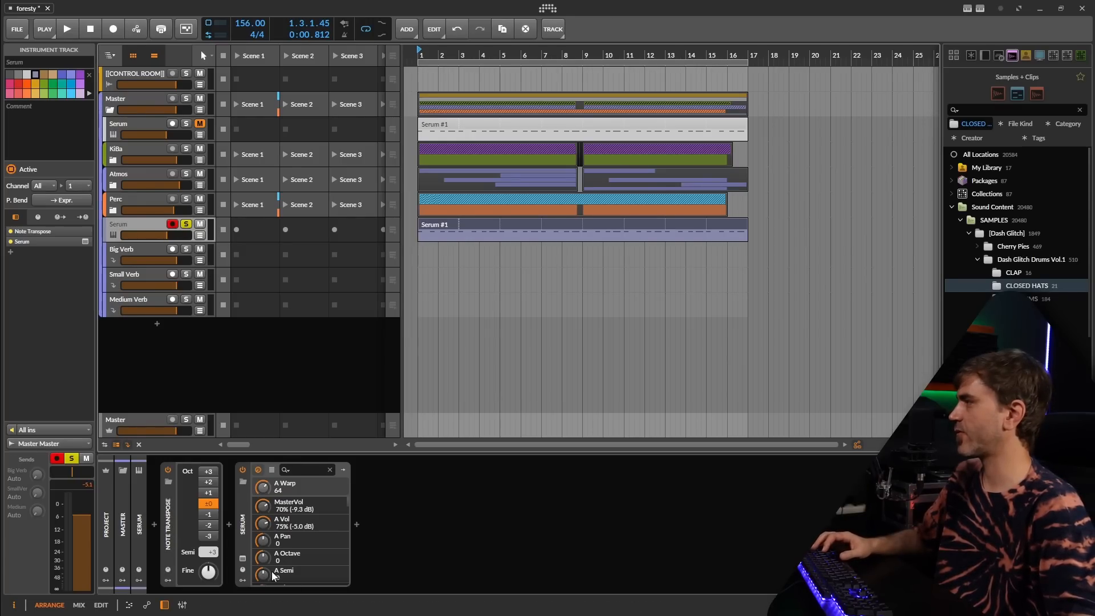
{"action": "key", "text": "space"}
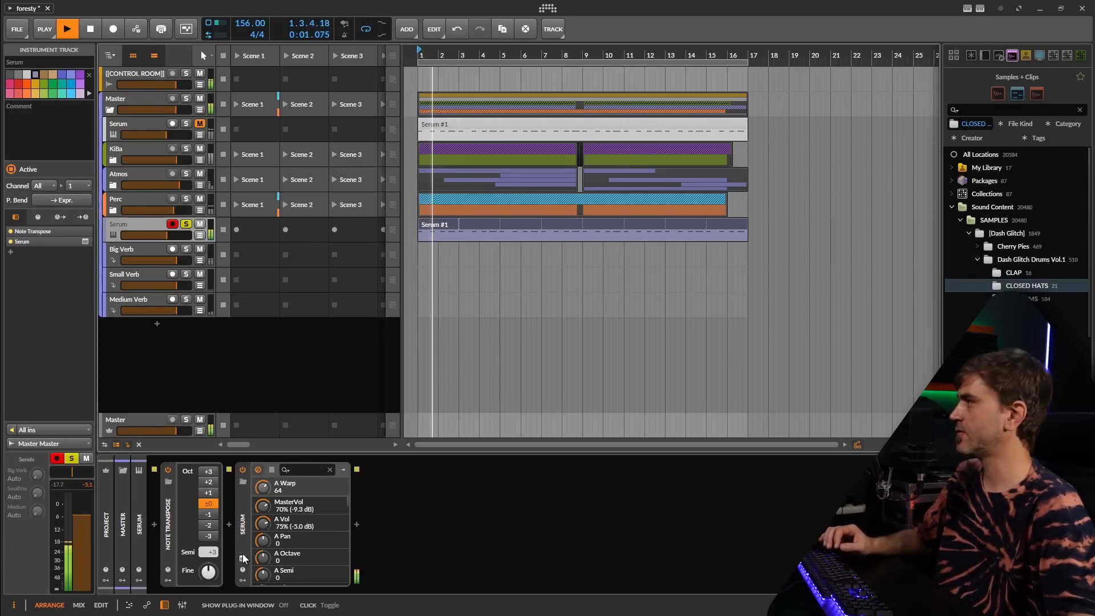
{"action": "left_click", "coordinate": [243, 559]}
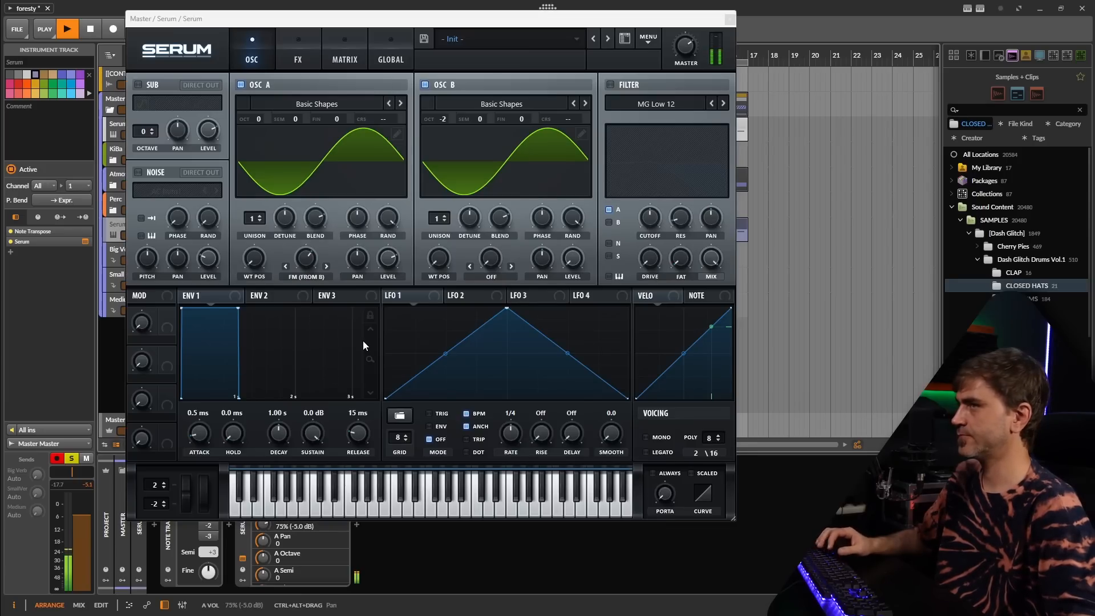
{"action": "key", "text": "space"}
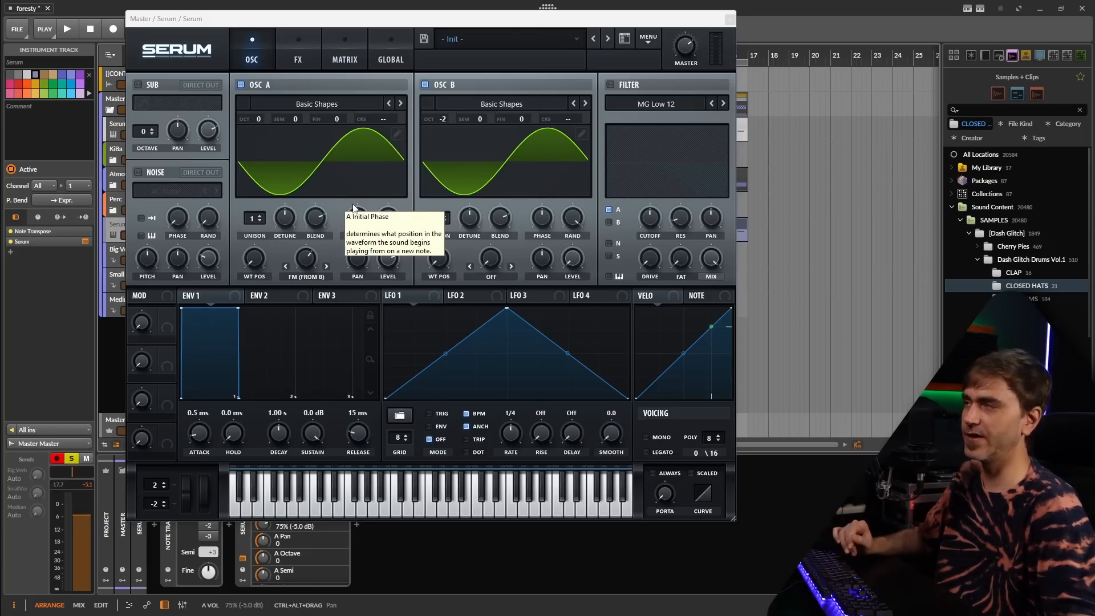
{"action": "left_click", "coordinate": [392, 52]}
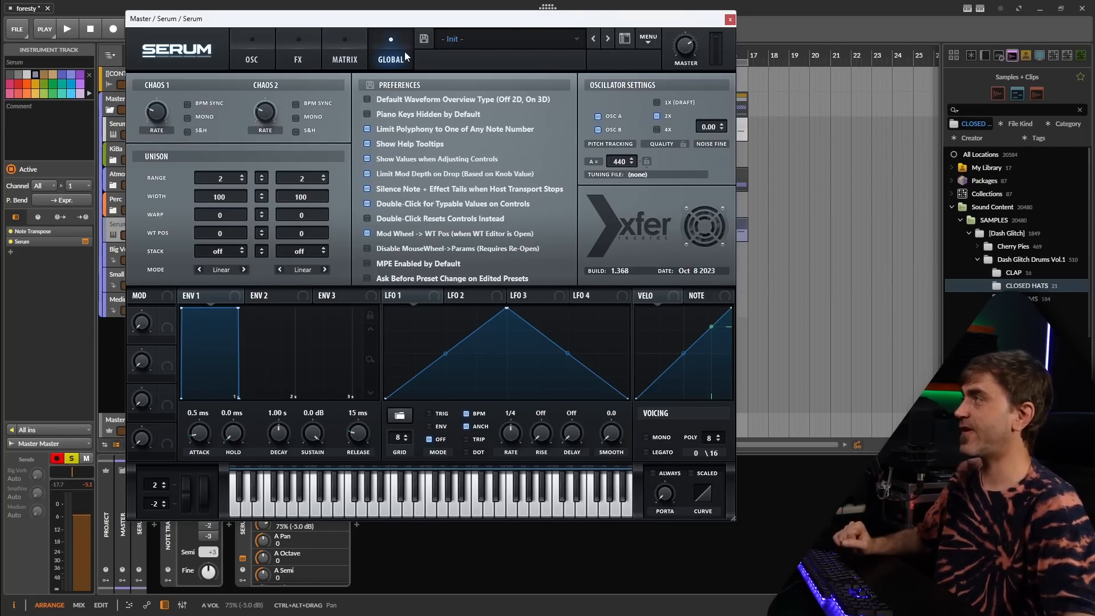
{"action": "left_click", "coordinate": [253, 46]}
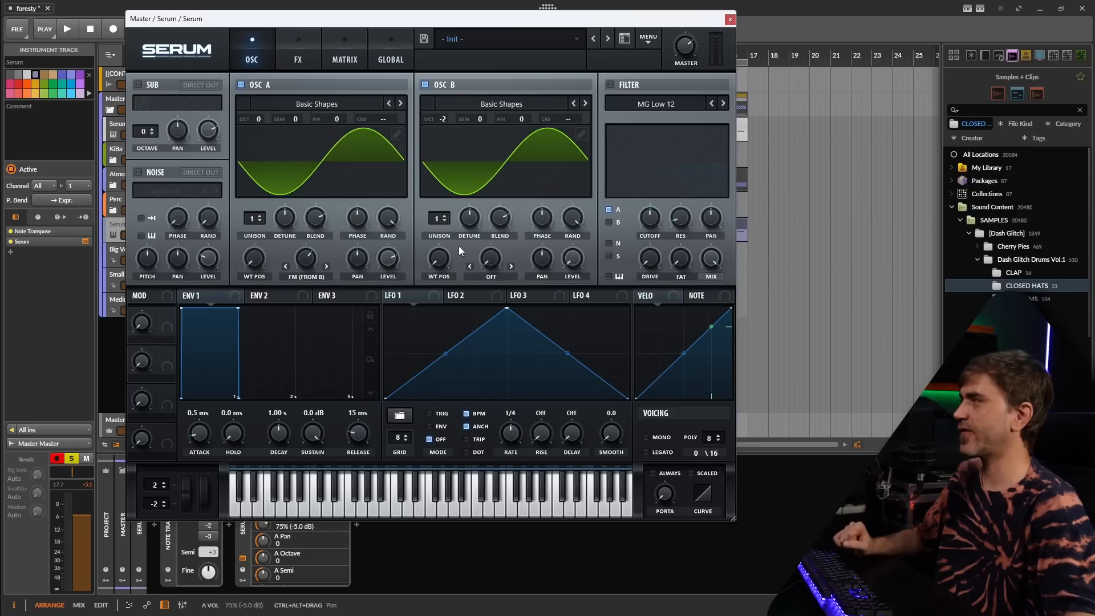
{"action": "right_click", "coordinate": [308, 258]}
{"action": "mouse_move", "coordinate": [357, 319]}
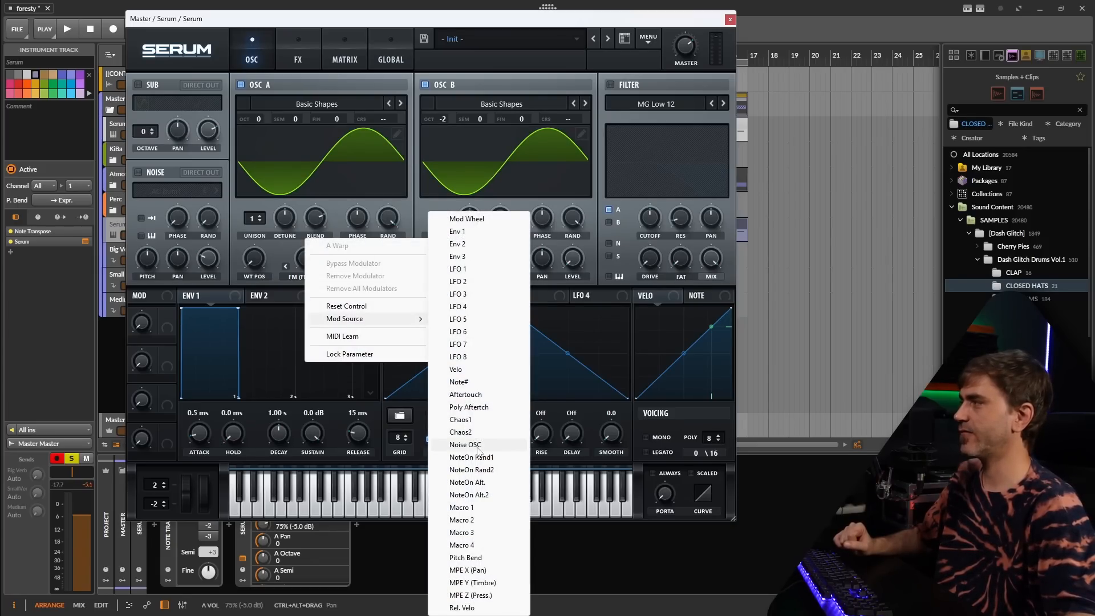
{"action": "left_click", "coordinate": [284, 246]}
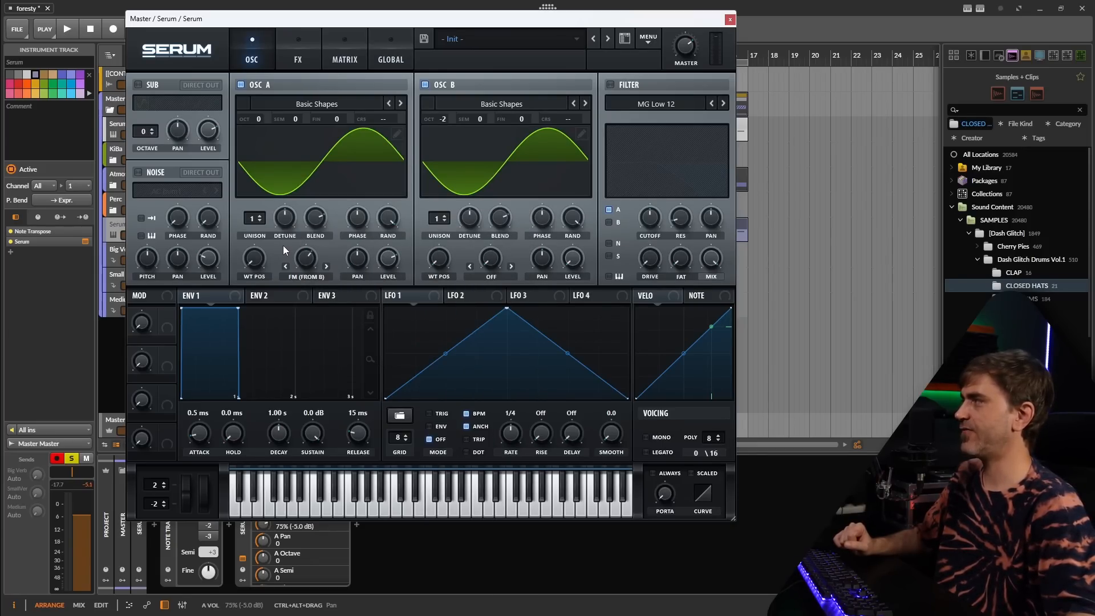
- Assign Chaos1 as the modulation source for OSC A's FM (From B) warp amount
{"action": "right_click", "coordinate": [305, 257]}
{"action": "mouse_move", "coordinate": [363, 321]}
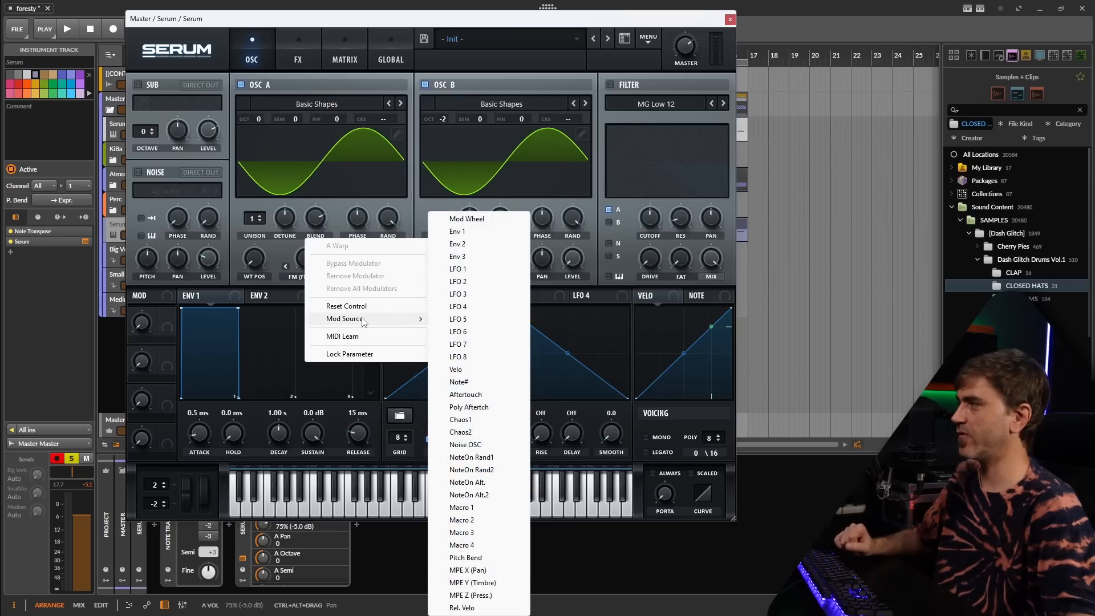
{"action": "left_click", "coordinate": [462, 420]}
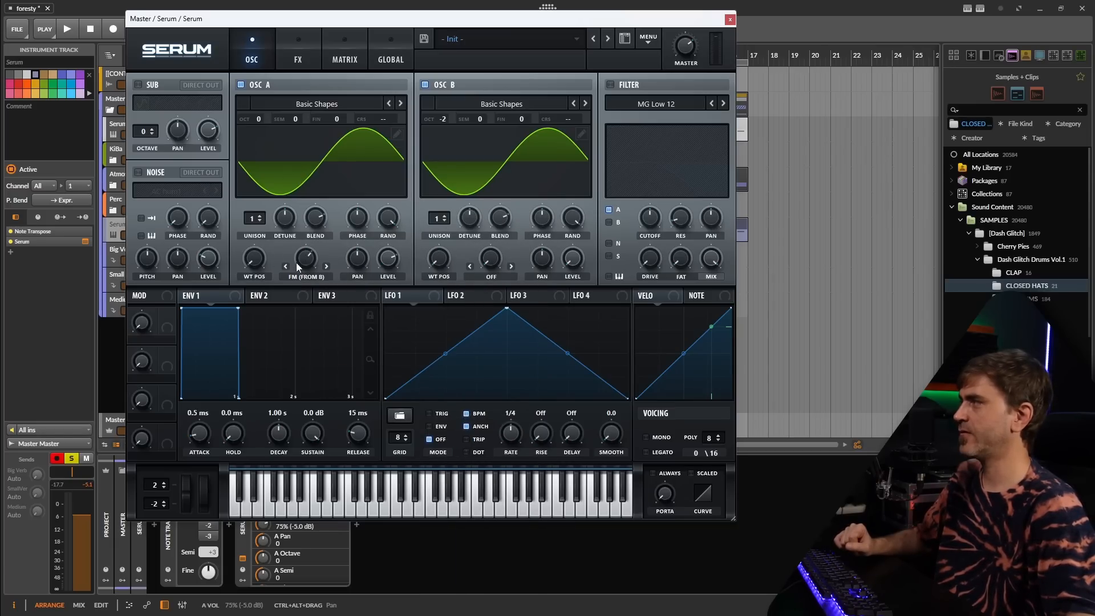
- Show Serum's global Chaos settings and audition the soloed track with the modulation assigned
{"action": "left_click", "coordinate": [390, 48]}
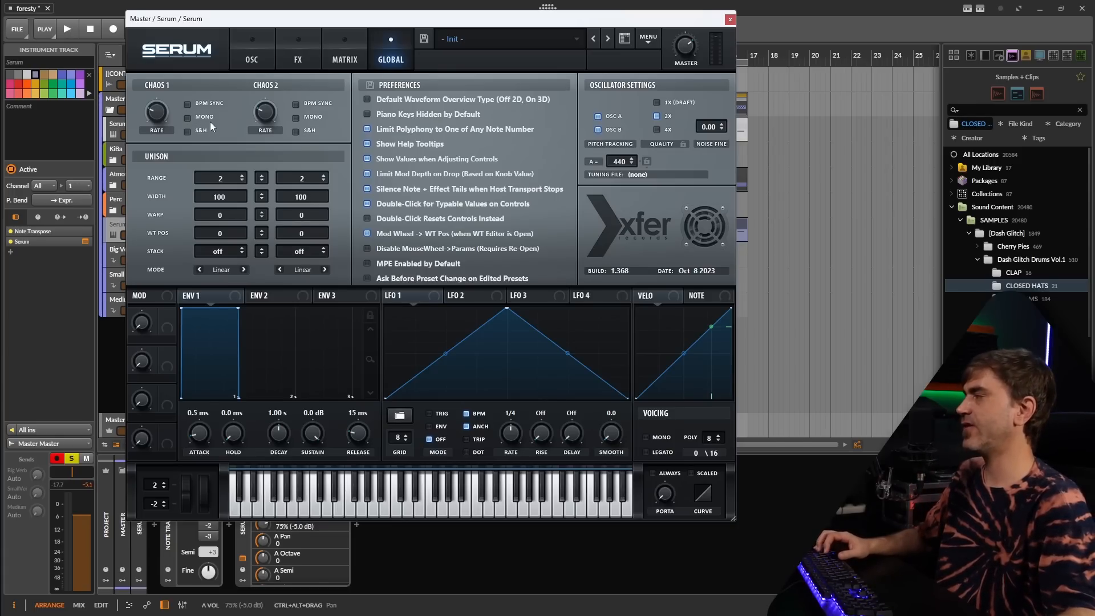
{"action": "left_click", "coordinate": [108, 337]}
{"action": "key", "text": "space"}
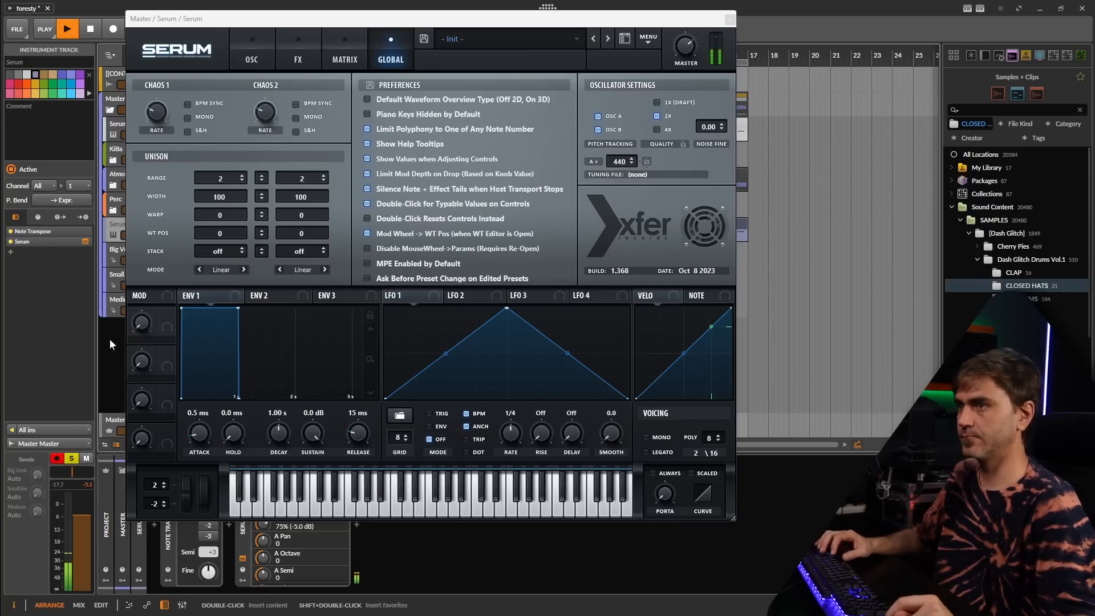
{"action": "key", "text": "space"}
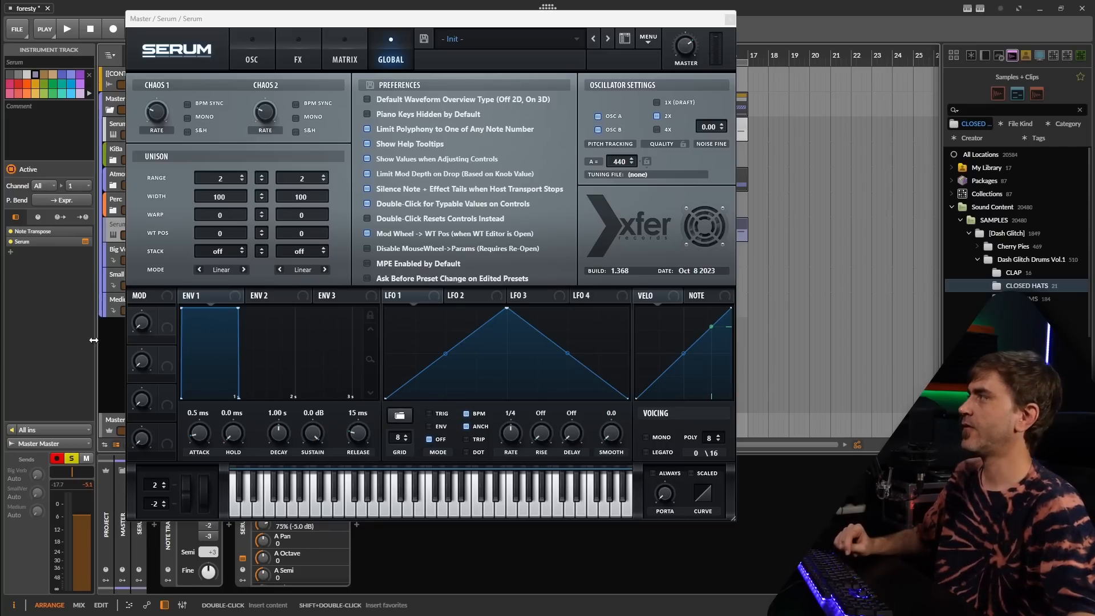
- Enable BPM Sync, Mono and S&H for Chaos 1, raise its rate, and audition the soloed track
{"action": "left_click", "coordinate": [186, 105]}
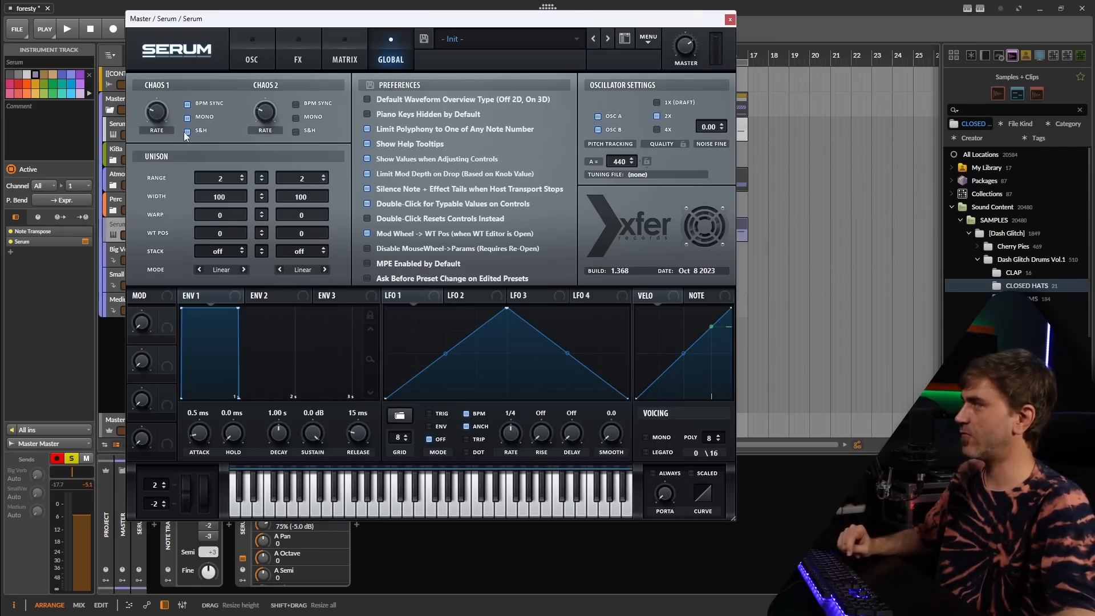
{"action": "left_click_drag", "start_coordinate": [152, 111], "coordinate": [175, 85]}
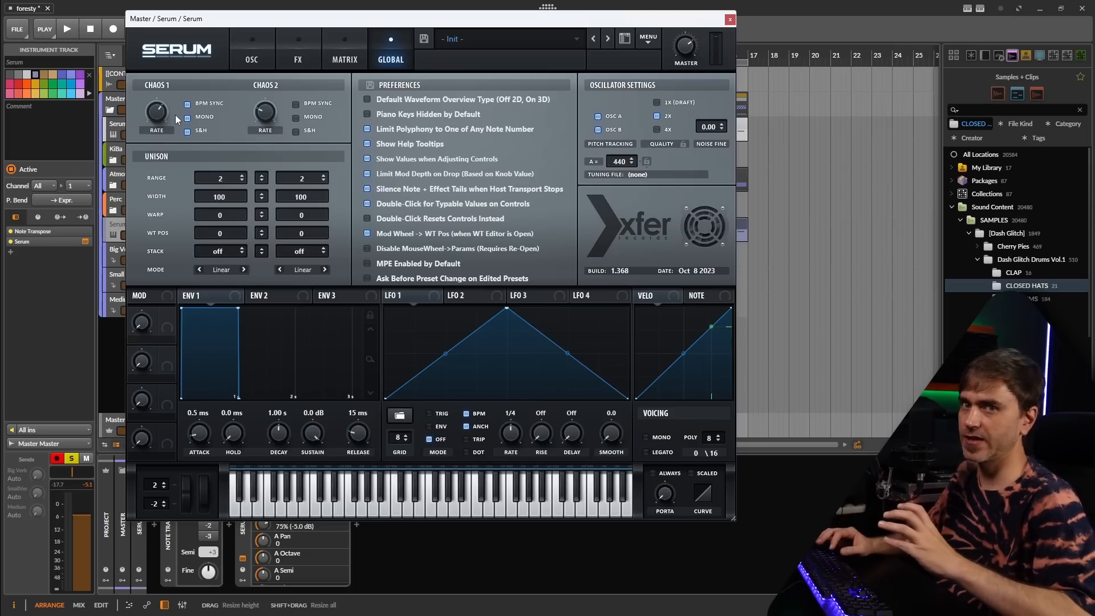
{"action": "key", "text": "space"}
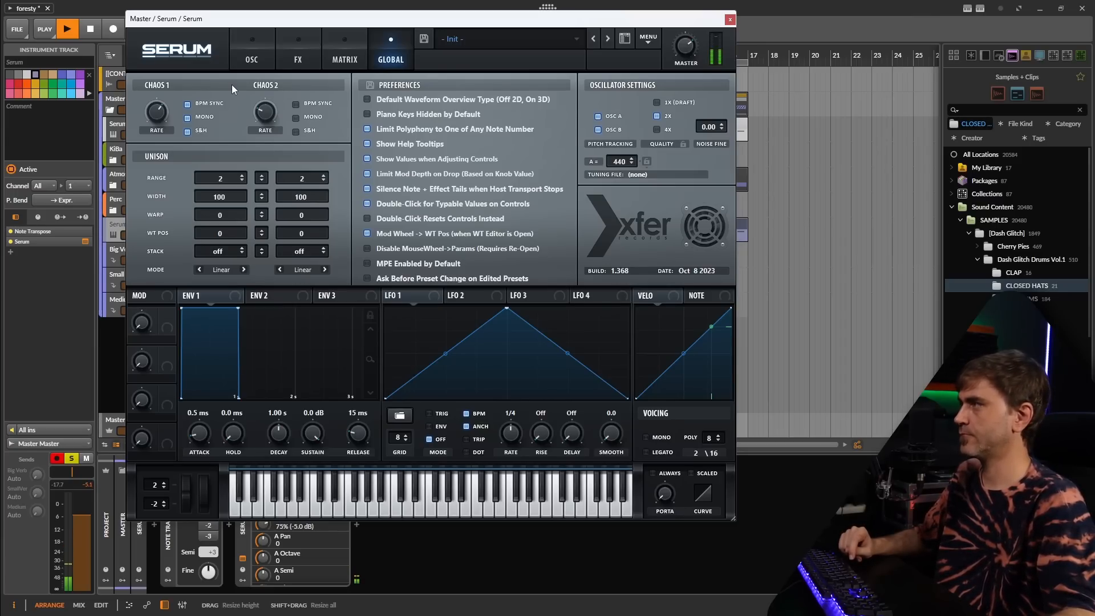
{"action": "left_click", "coordinate": [251, 60]}
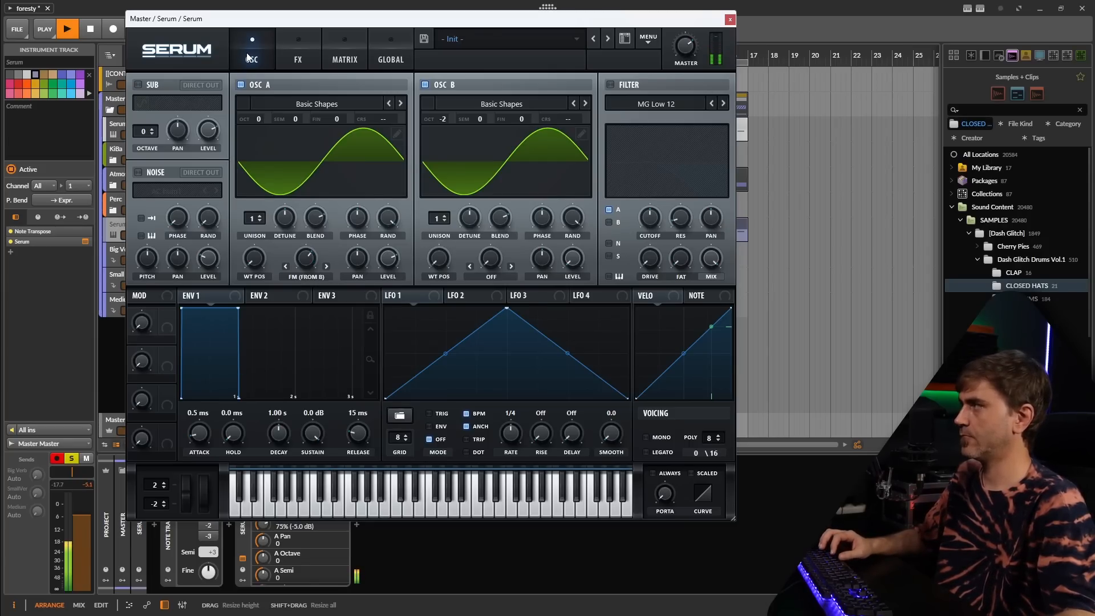
{"action": "key", "text": "space"}
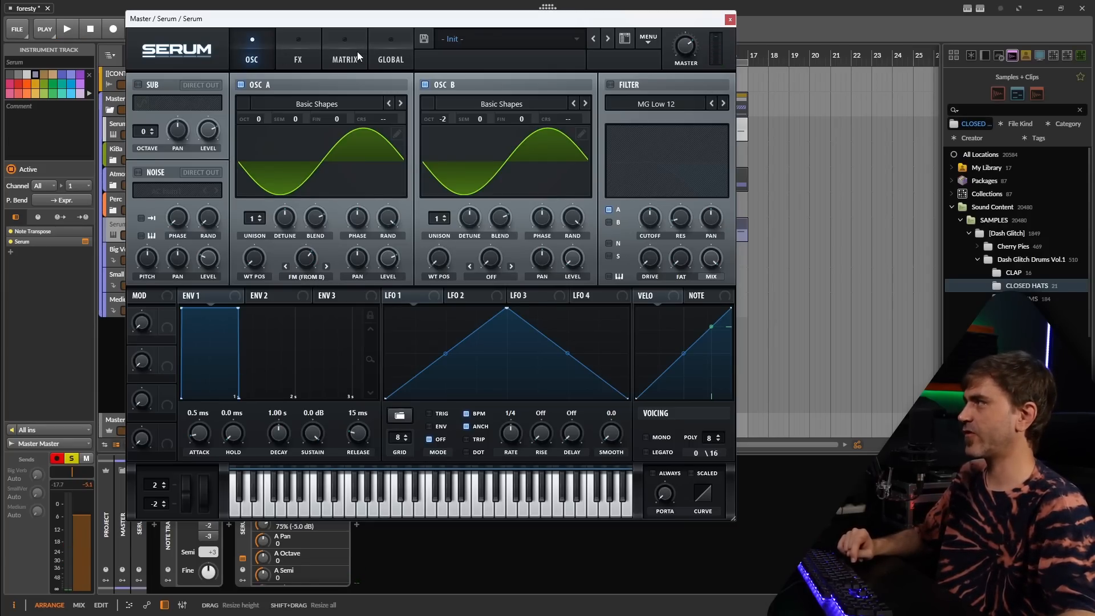
- Lower OSC A's level to 45% and reshape LFO 1 into a gentle descending slope that starts at maximum and ends around the middle
{"action": "left_click", "coordinate": [357, 53]}
{"action": "left_click", "coordinate": [259, 54]}
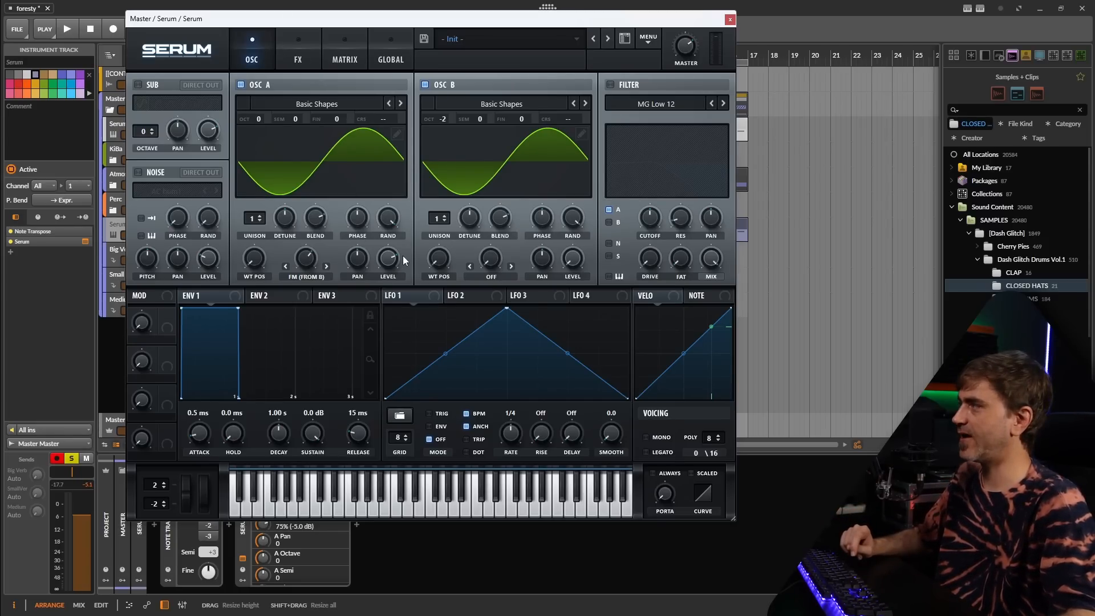
{"action": "left_click_drag", "start_coordinate": [391, 257], "coordinate": [380, 282]}
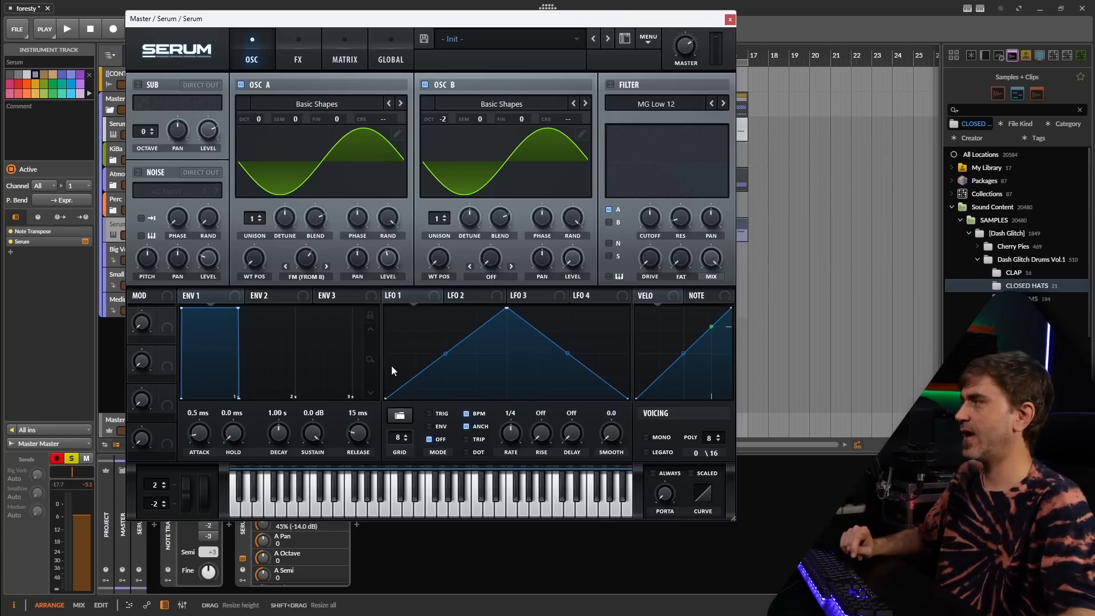
{"action": "left_click_drag", "start_coordinate": [386, 399], "coordinate": [377, 302]}
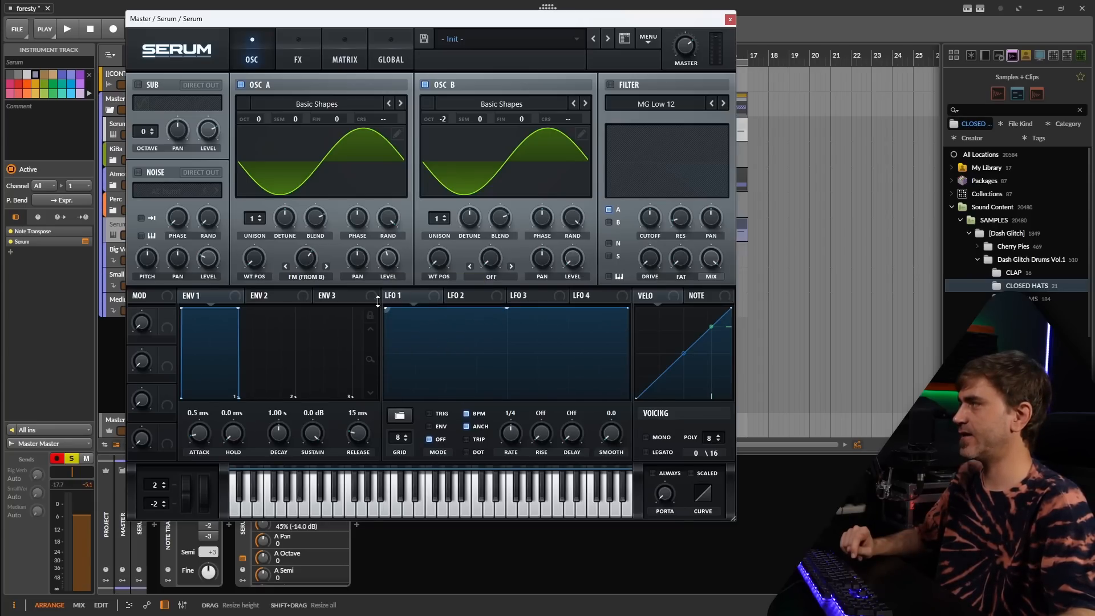
{"action": "left_click_drag", "start_coordinate": [628, 308], "coordinate": [658, 352]}
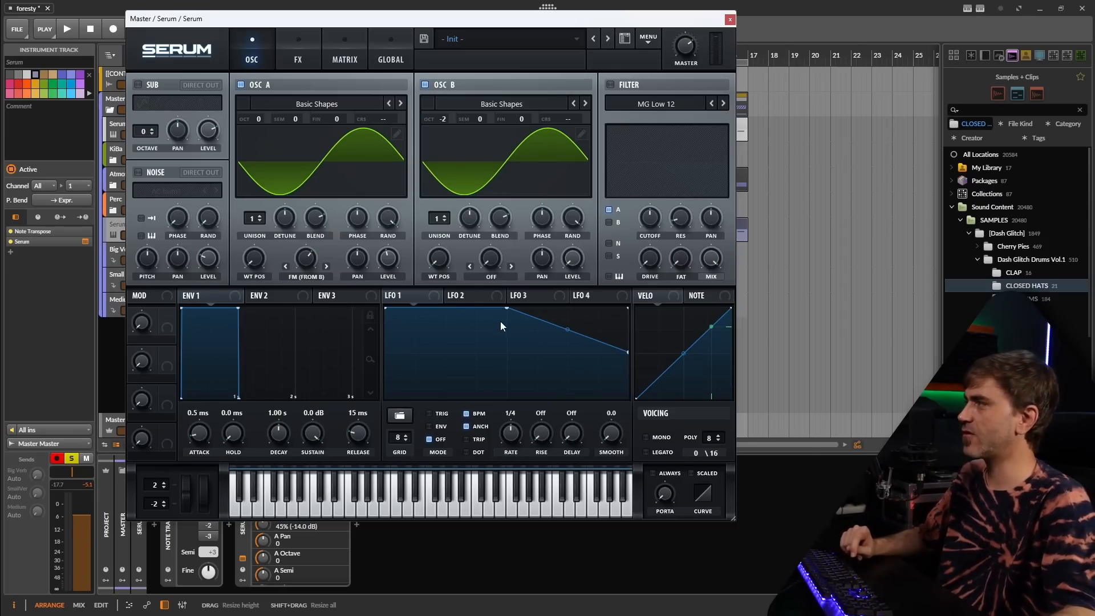
{"action": "left_click_drag", "start_coordinate": [507, 309], "coordinate": [517, 322]}
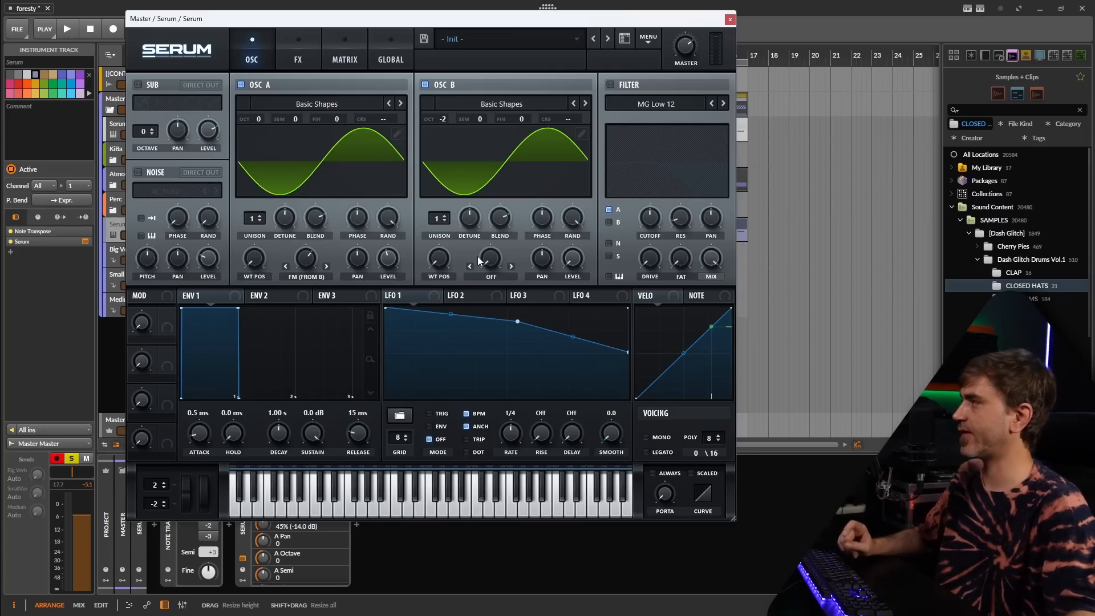
- Assign LFO 1 to OSC A's level, set the LFO rate to 1/16, and play the track
{"action": "key", "text": "space"}
{"action": "left_click_drag", "start_coordinate": [393, 295], "coordinate": [376, 251]}
{"action": "key", "text": "space"}
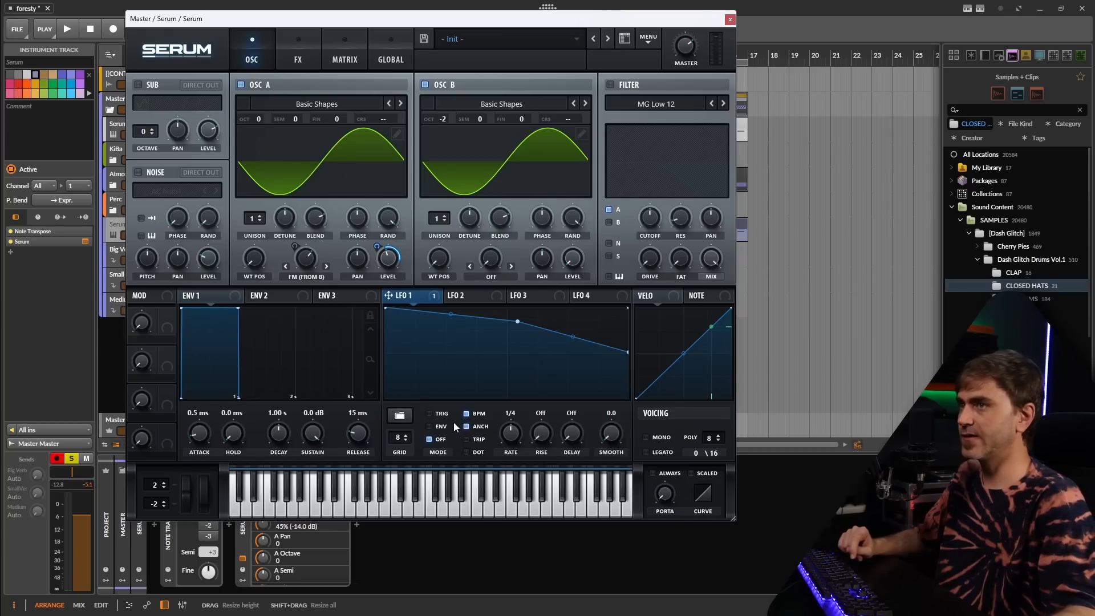
{"action": "key", "text": "space"}
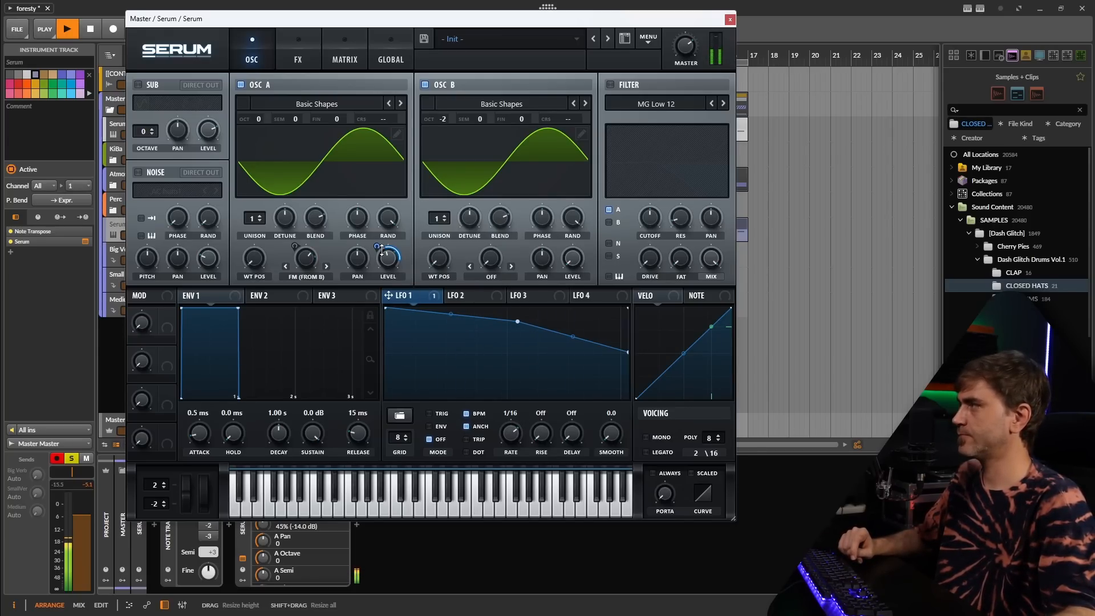
- Lower OSC A's level to 29% during playback
{"action": "left_click_drag", "start_coordinate": [387, 259], "coordinate": [382, 261]}
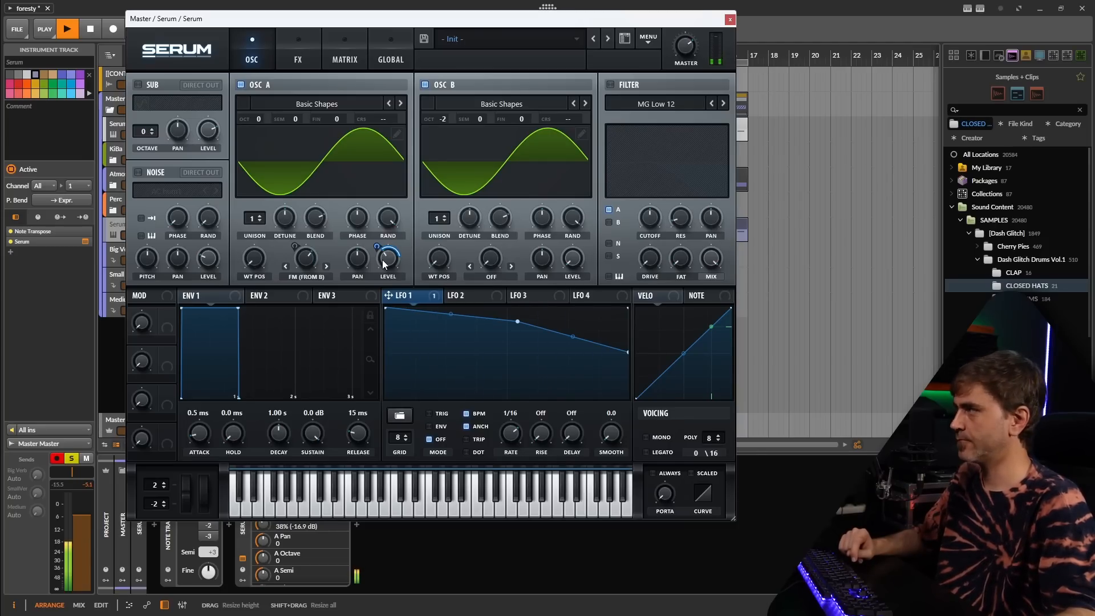
{"action": "left_click_drag", "start_coordinate": [383, 264], "coordinate": [383, 267]}
{"action": "mouse_move", "coordinate": [375, 249]}
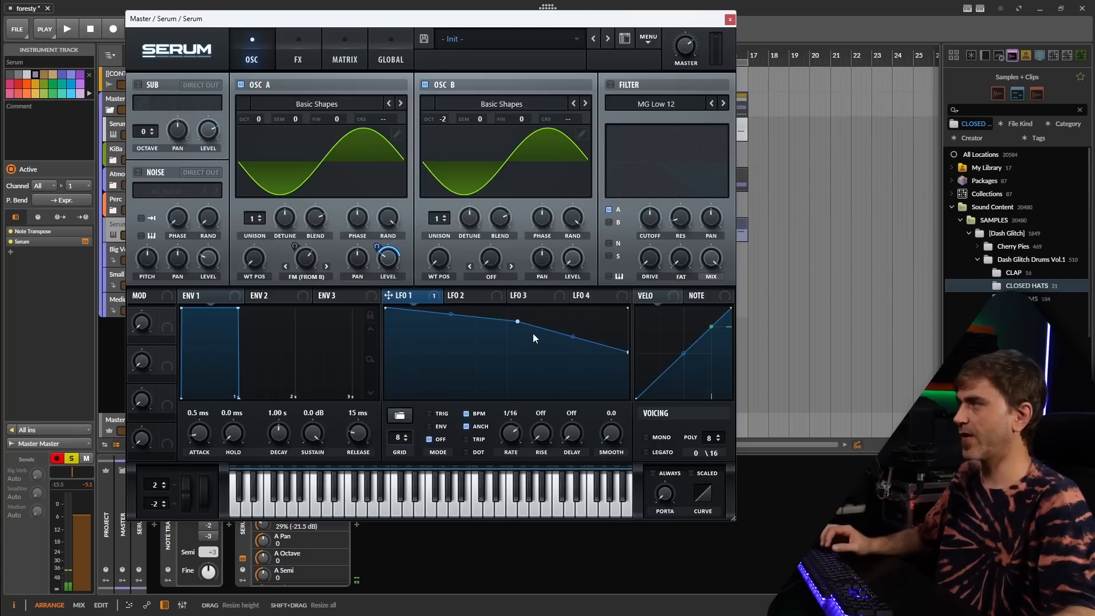
- Raise LFO 1's middle point, curve its last segment down to an end point at zero, and audition the shape
{"action": "left_click_drag", "start_coordinate": [519, 323], "coordinate": [518, 314]}
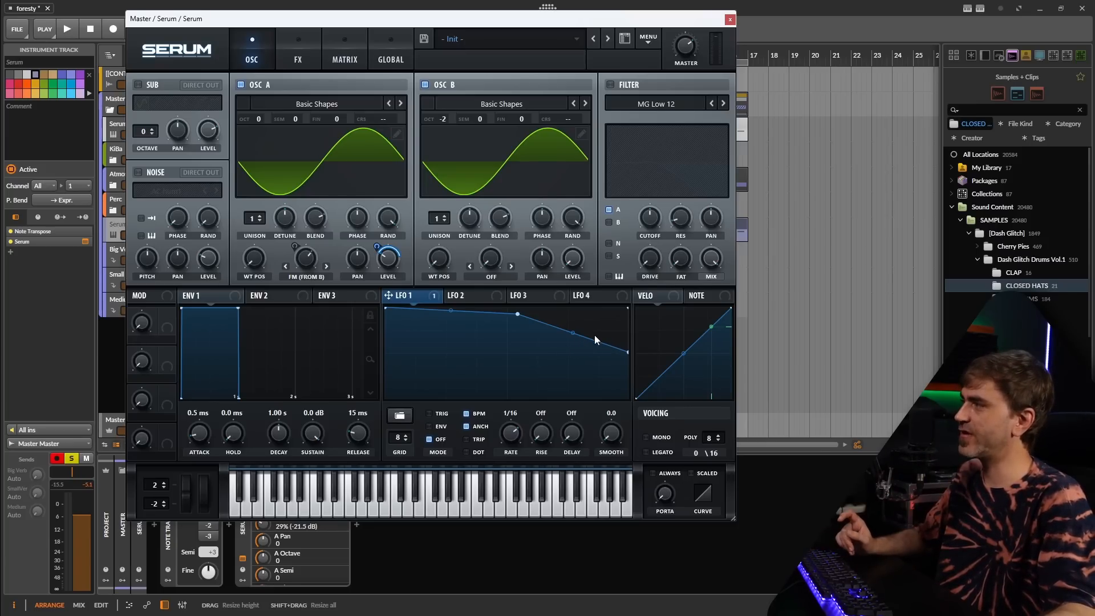
{"action": "left_click_drag", "start_coordinate": [572, 334], "coordinate": [564, 338]}
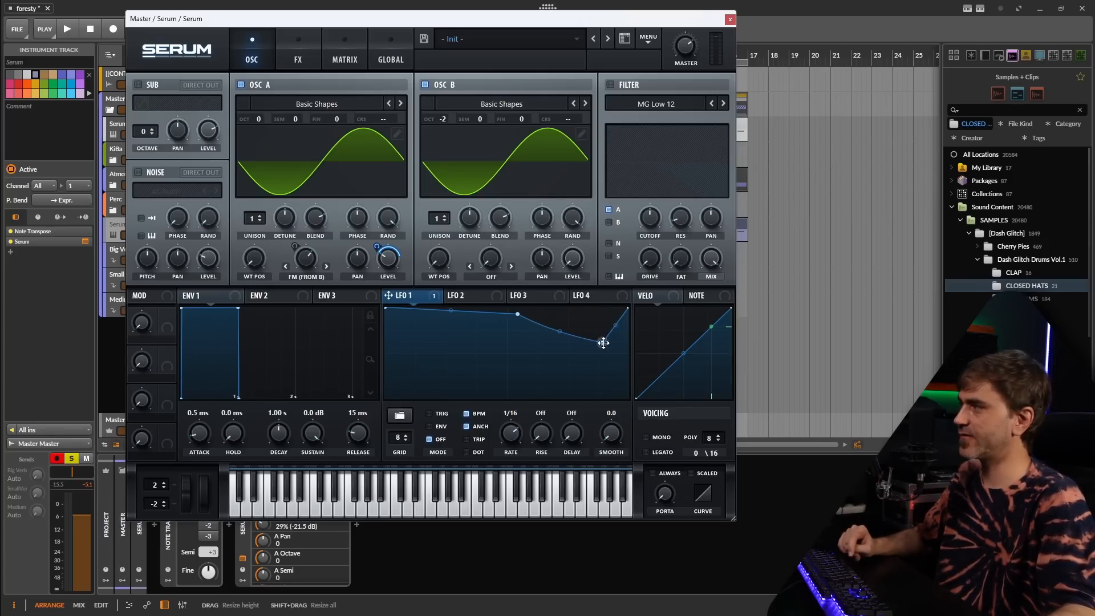
{"action": "left_click_drag", "start_coordinate": [626, 352], "coordinate": [659, 415]}
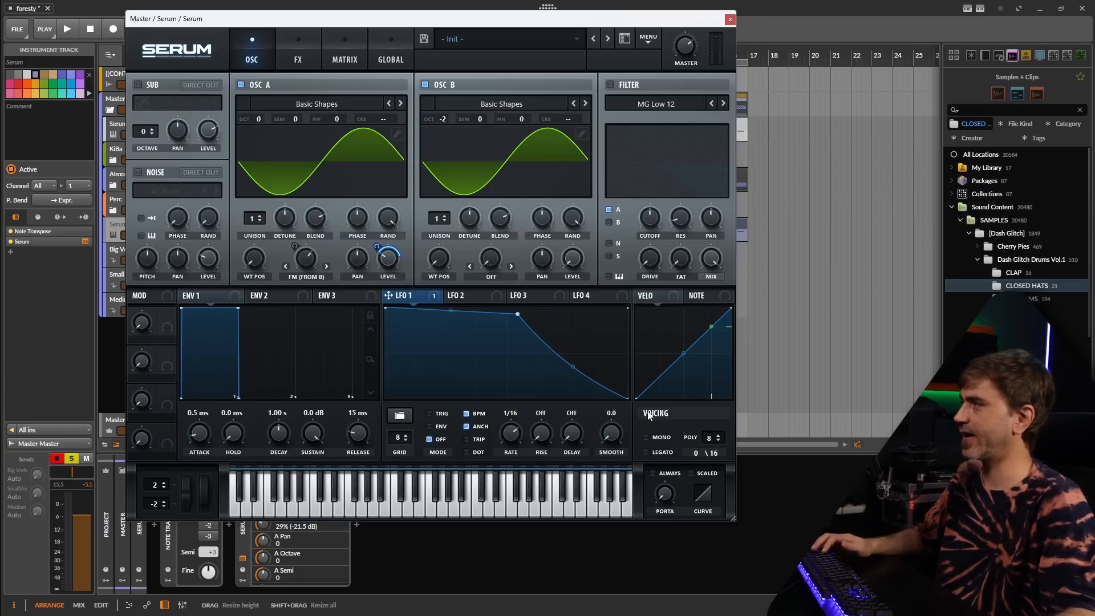
{"action": "key", "text": "space"}
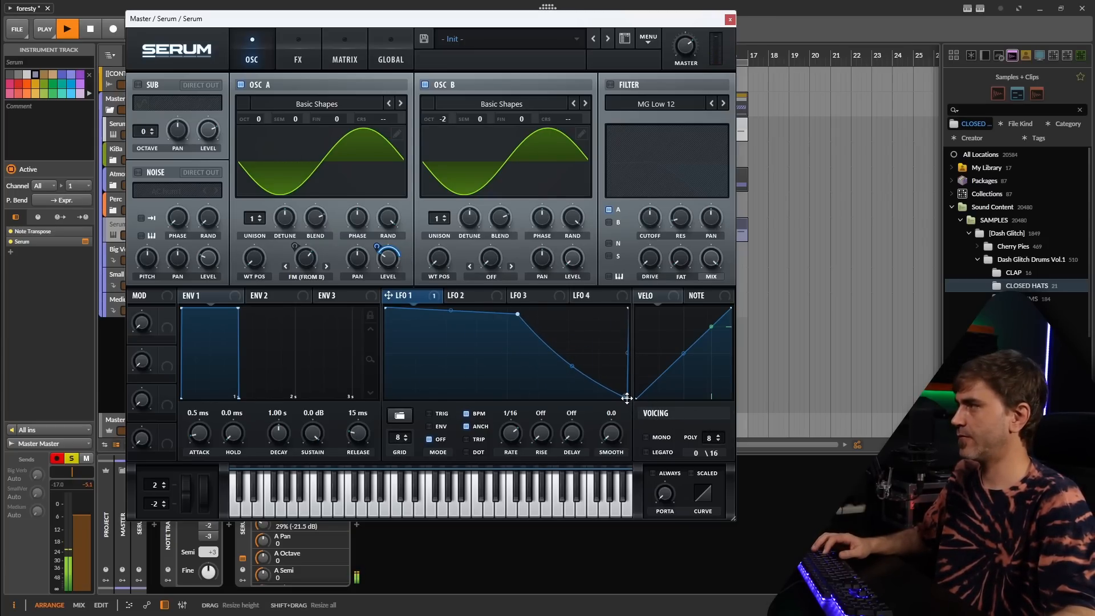
{"action": "key", "text": "space"}
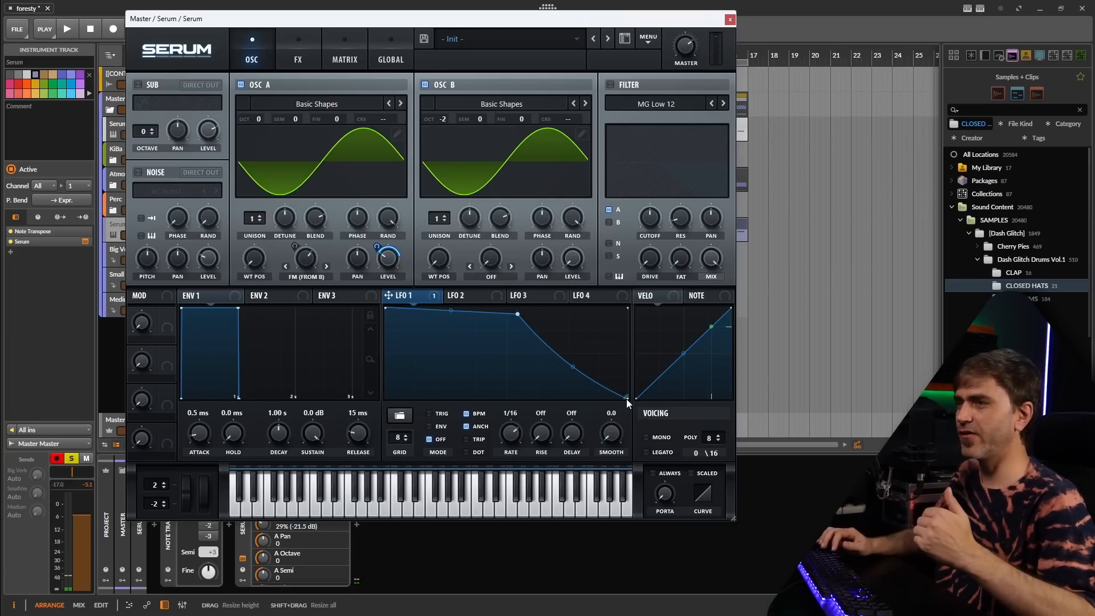
- Raise LFO 1's end point to slightly above half height and audition the softer volume modulation
{"action": "left_click_drag", "start_coordinate": [626, 398], "coordinate": [631, 343]}
{"action": "key", "text": "space"}
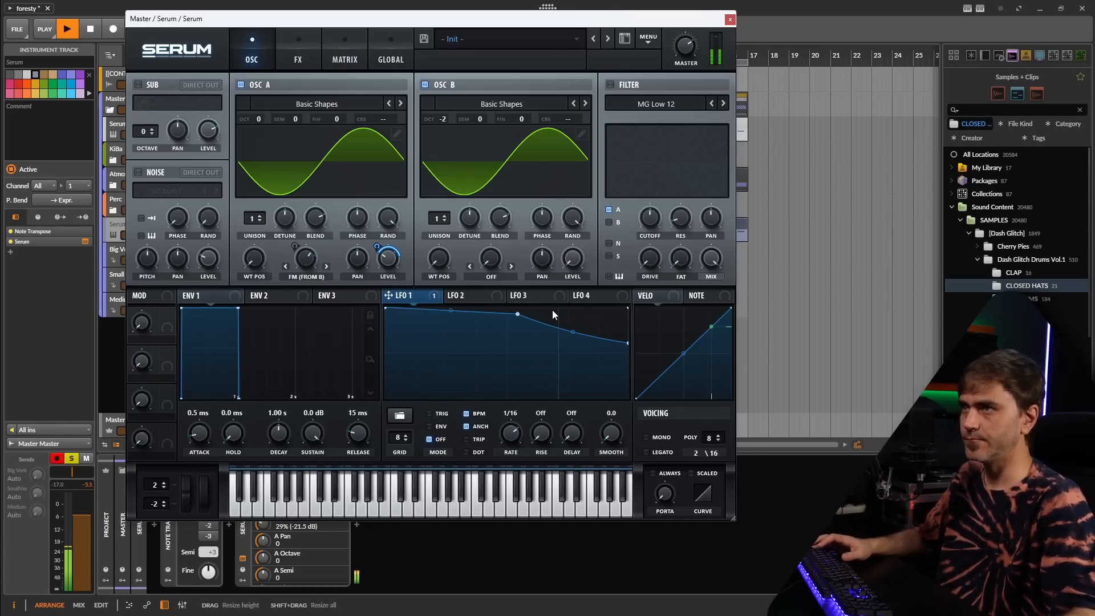
{"action": "key", "text": "space"}
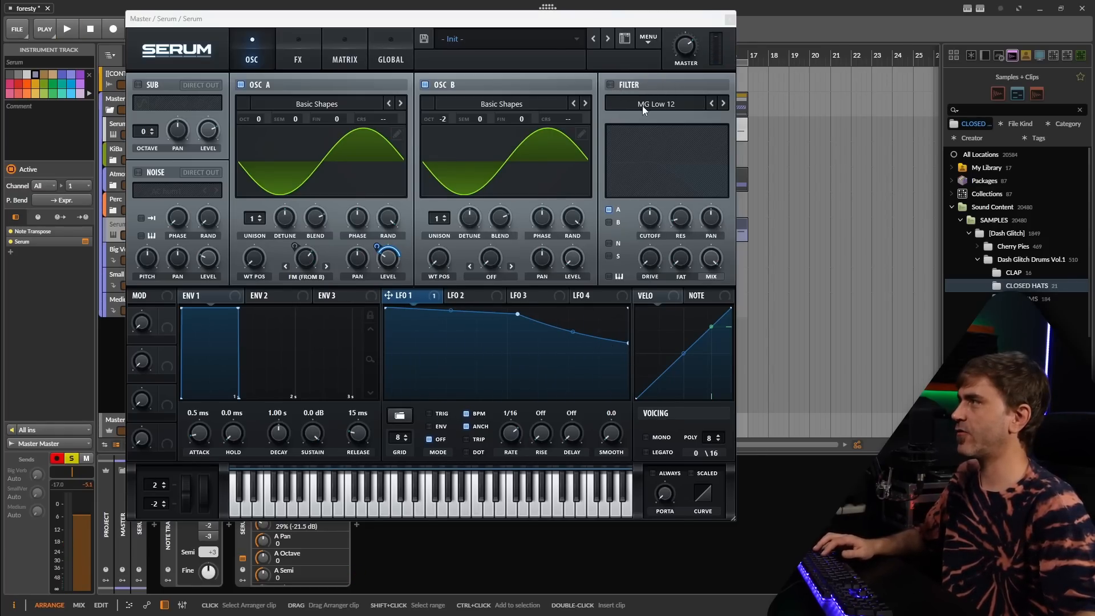
- Enable the filter, set its type to MG Low 24, and assign Chaos1 as the modulation source for its cutoff
{"action": "left_click", "coordinate": [610, 85]}
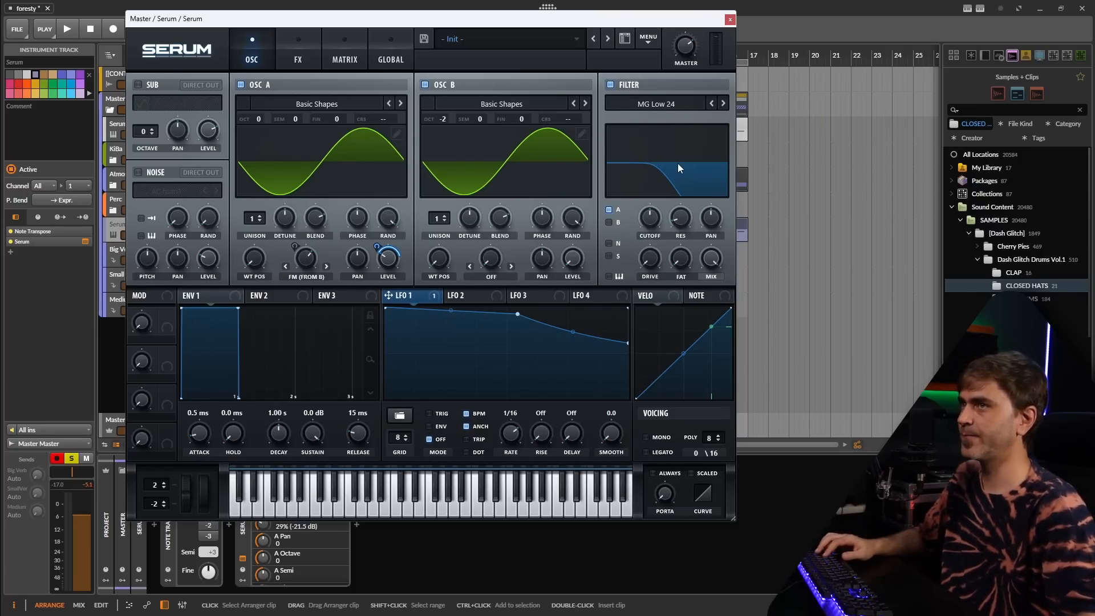
{"action": "right_click", "coordinate": [653, 216]}
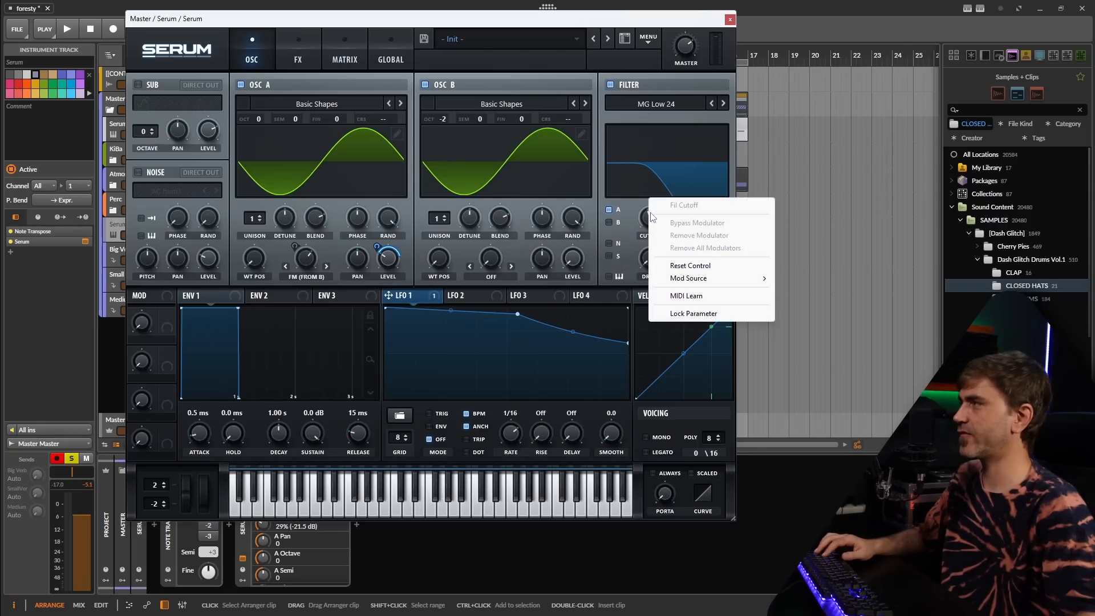
{"action": "mouse_move", "coordinate": [685, 279]}
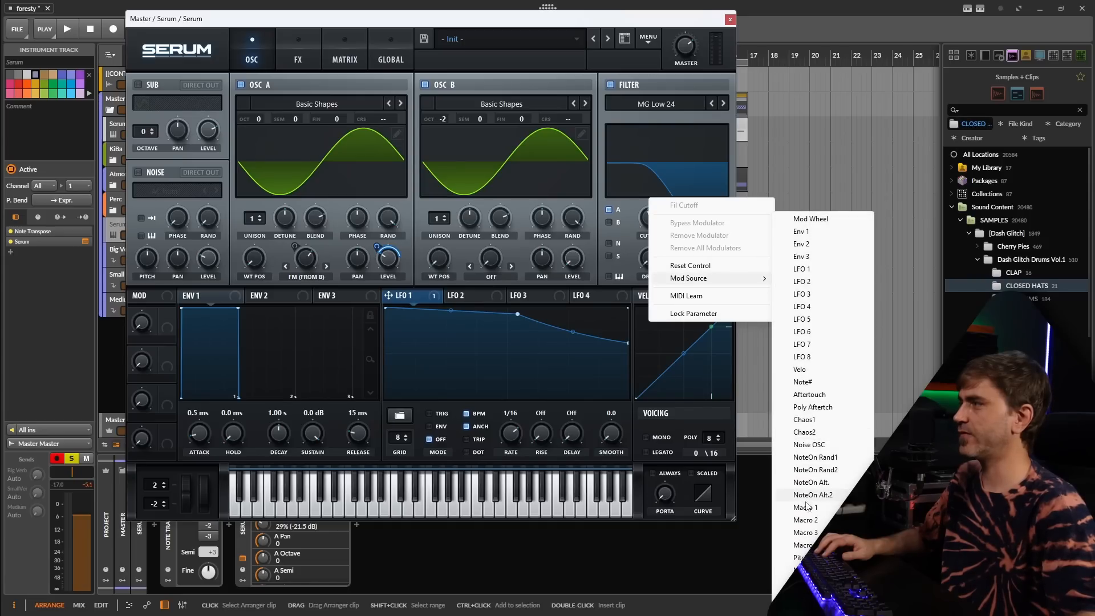
{"action": "left_click", "coordinate": [804, 420]}
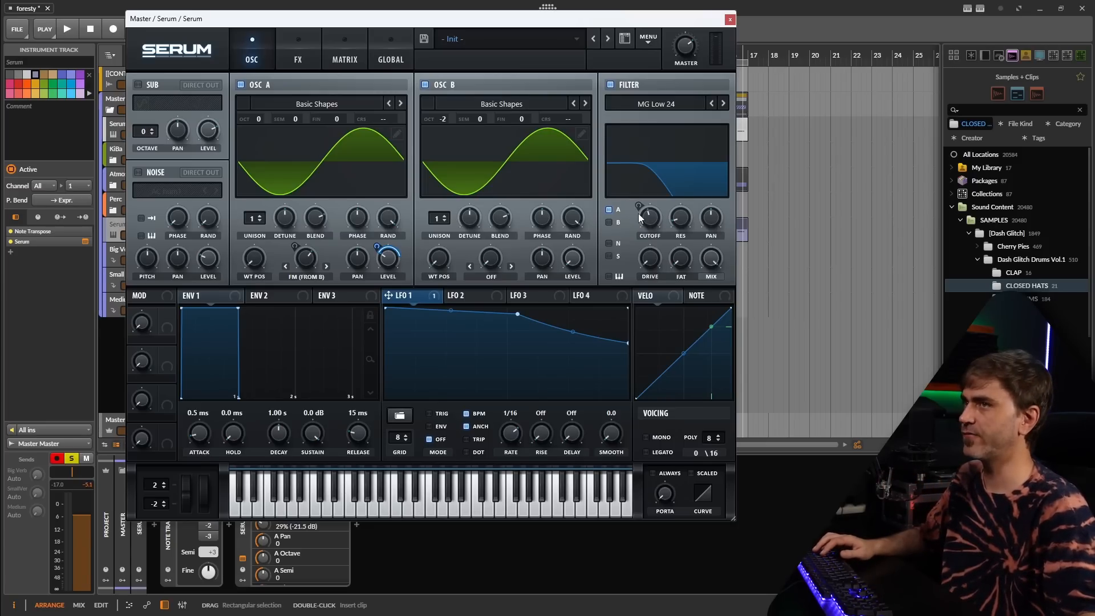
- Adjust the filter cutoff to about 271 Hz and raise the filter drive while auditioning the track
{"action": "key", "text": "space"}
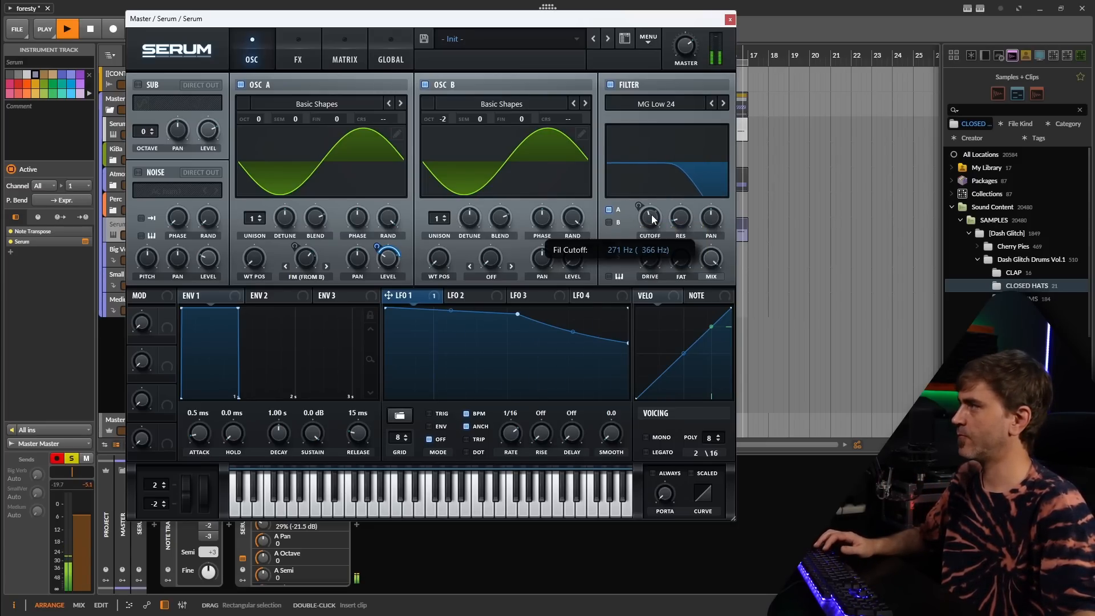
{"action": "key", "text": "space"}
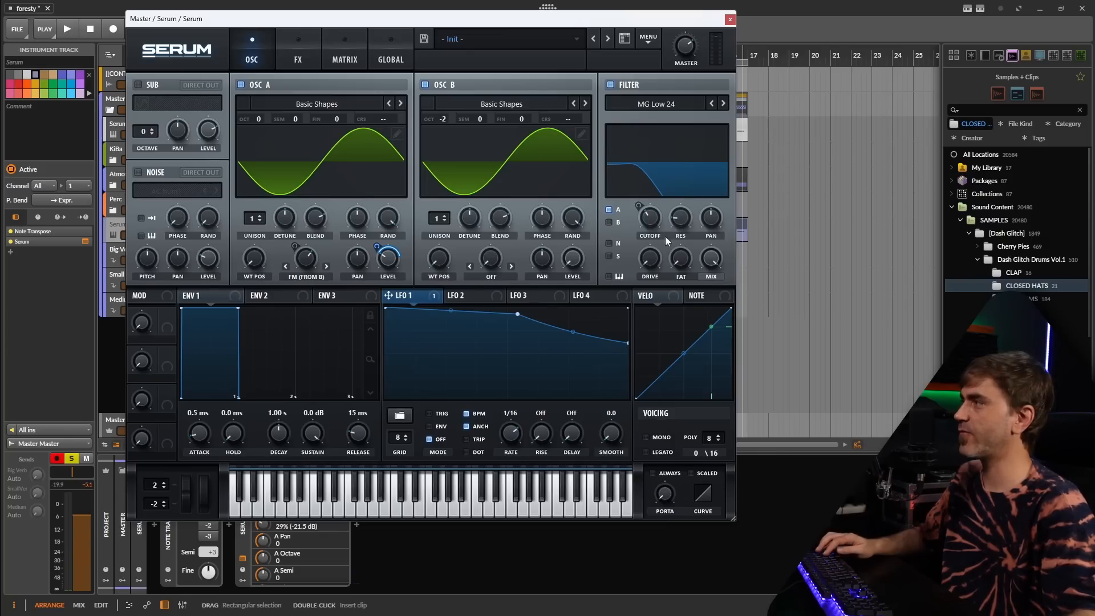
{"action": "left_click_drag", "start_coordinate": [654, 257], "coordinate": [663, 238]}
{"action": "key", "text": "space"}
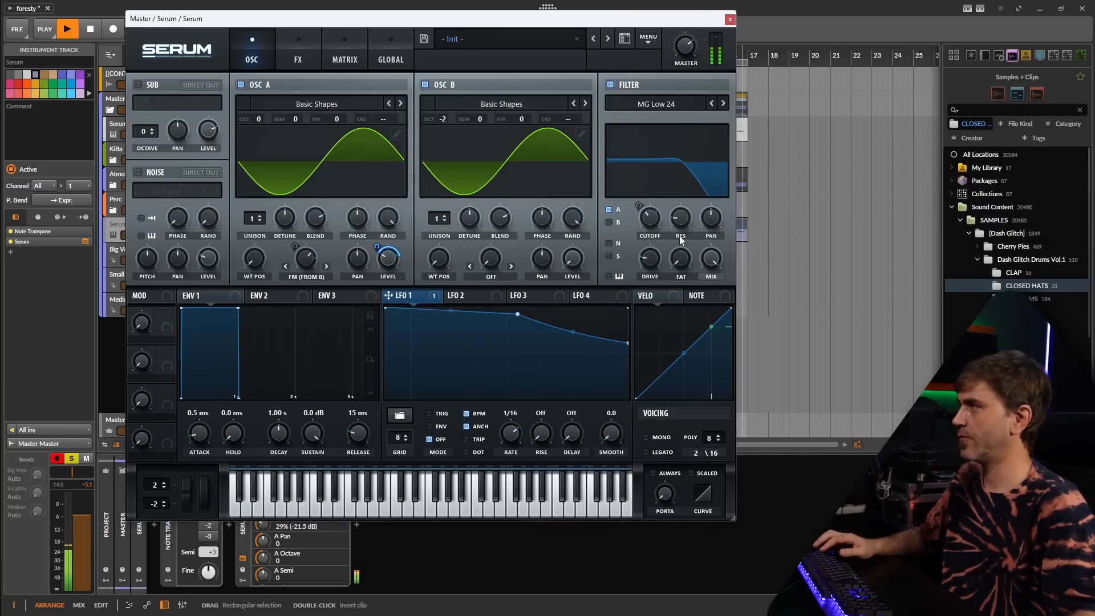
{"action": "key", "text": "space"}
- Slightly reduce the Chaos1 modulation amount on the filter cutoff in the mod matrix, and check the filter's movement during playback
{"action": "left_click", "coordinate": [344, 57]}
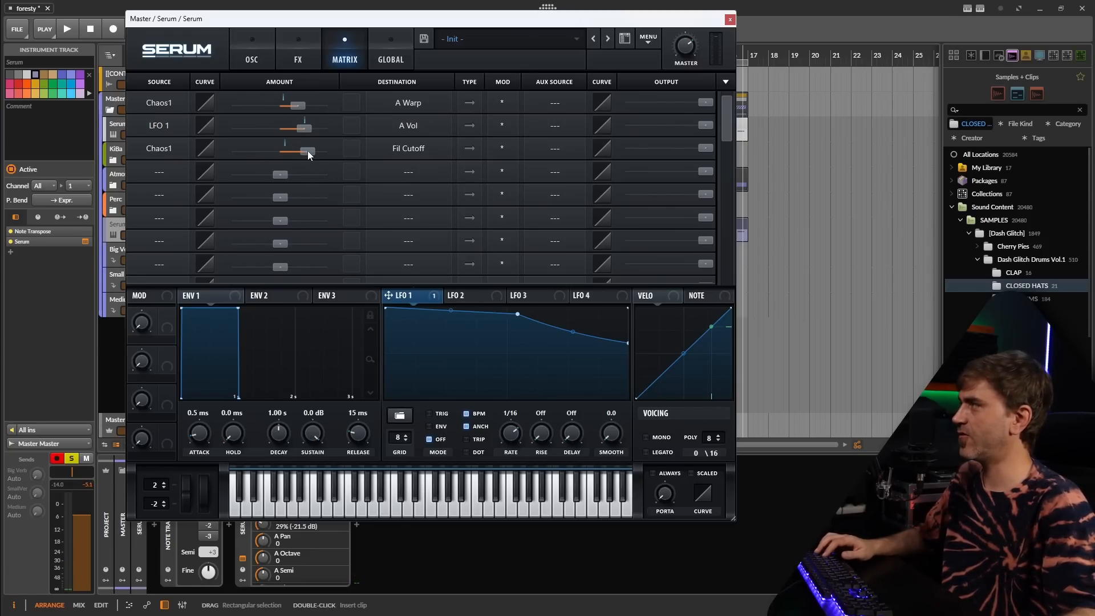
{"action": "mouse_move", "coordinate": [307, 151]}
{"action": "left_click_drag", "start_coordinate": [305, 151], "coordinate": [303, 151]}
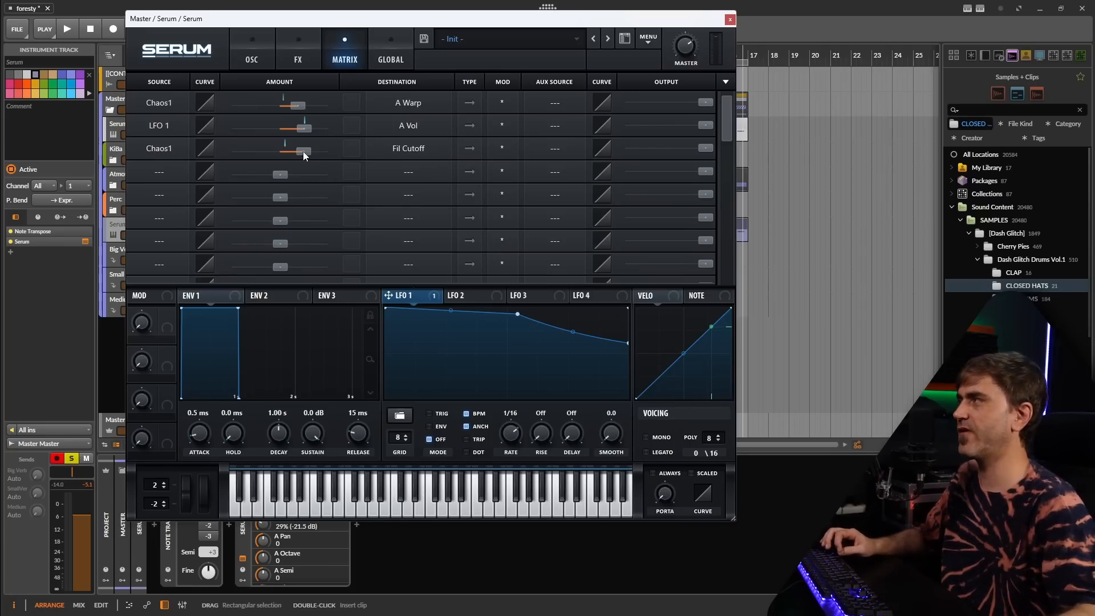
{"action": "key", "text": "space"}
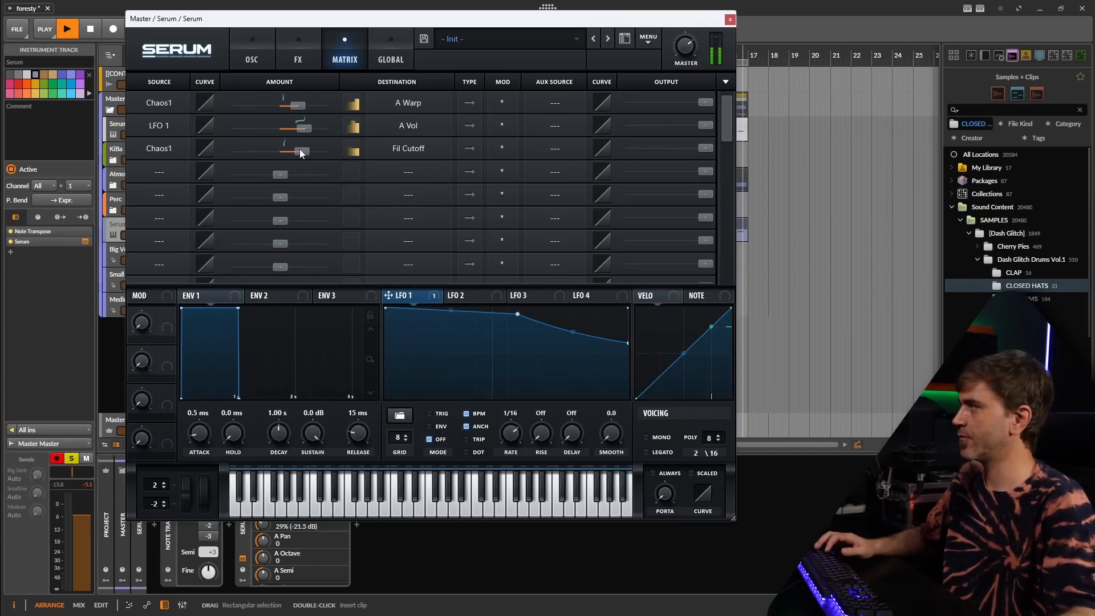
{"action": "left_click", "coordinate": [249, 49]}
{"action": "mouse_move", "coordinate": [642, 220]}
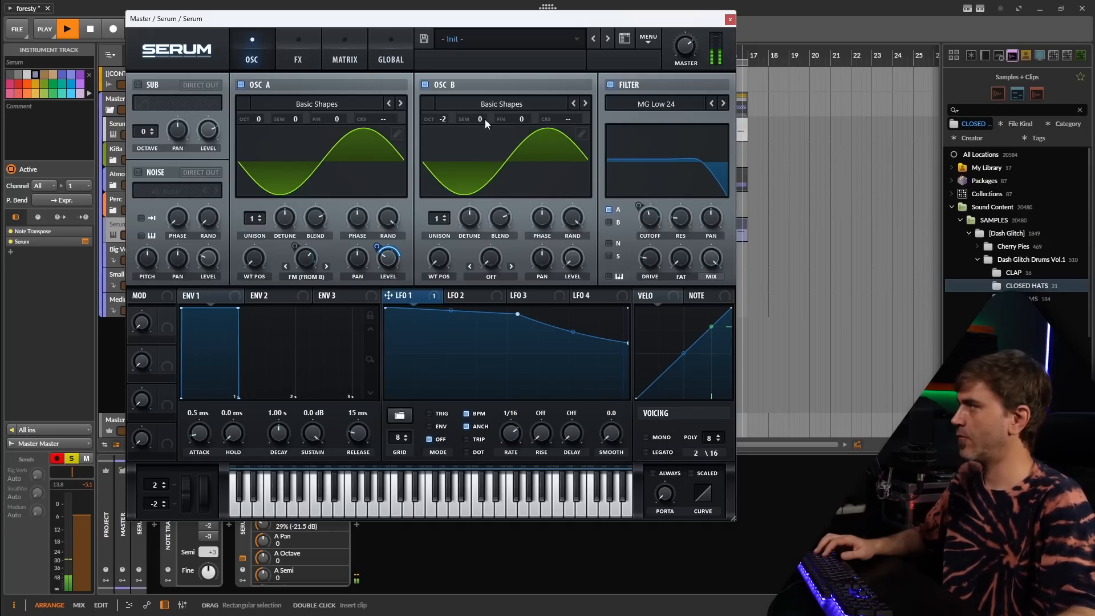
- Lengthen ENV 1's release to 37 ms while auditioning the track
{"action": "left_click", "coordinate": [351, 50]}
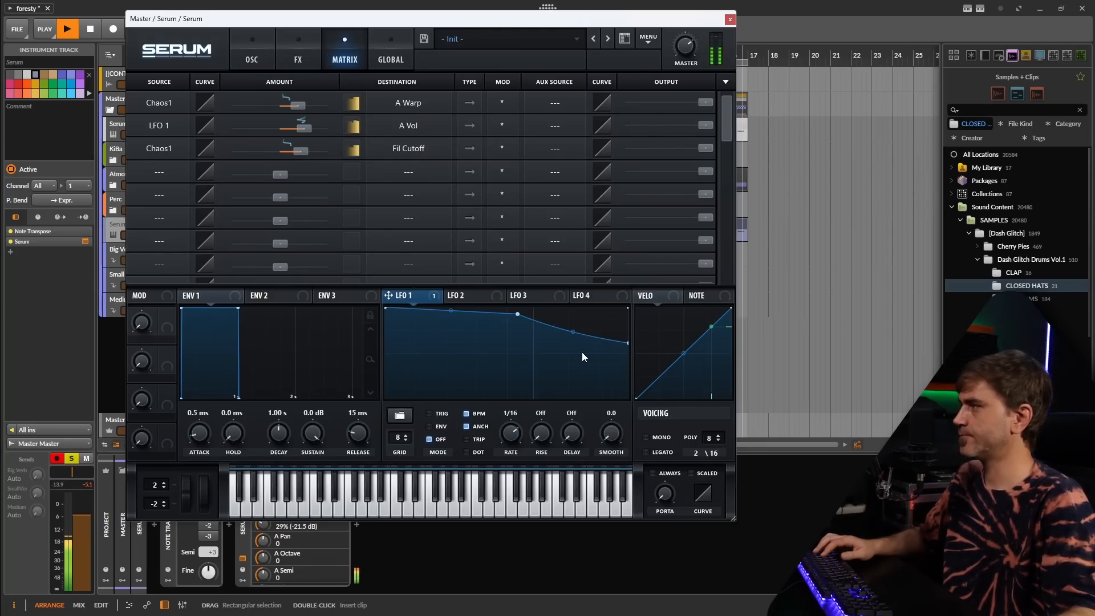
{"action": "left_click_drag", "start_coordinate": [611, 439], "coordinate": [614, 463]}
{"action": "key", "text": "space"}
{"action": "key", "text": "space"}
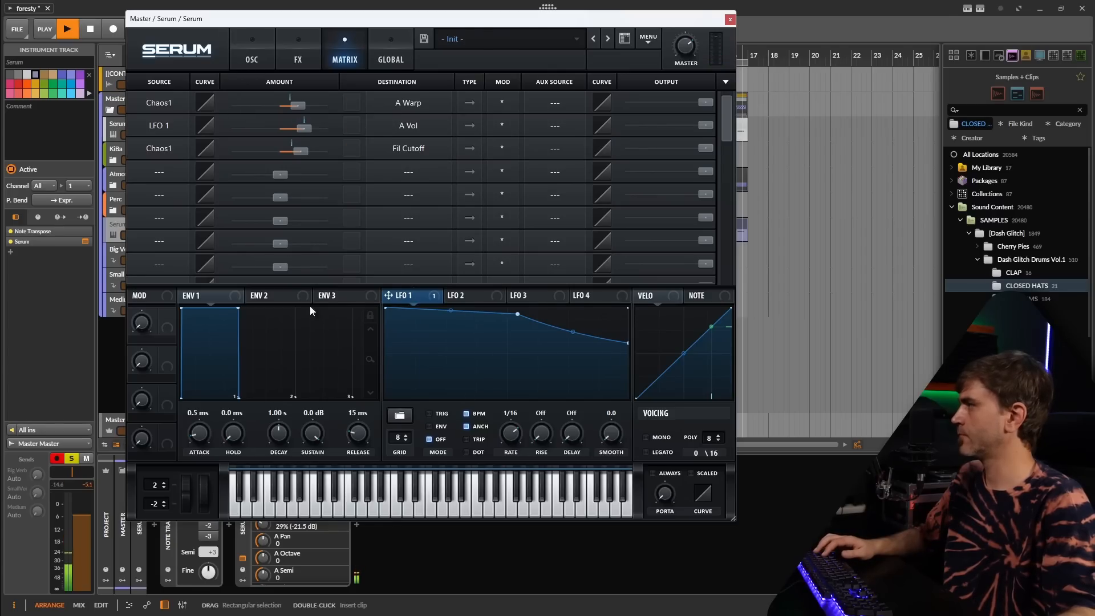
{"action": "left_click_drag", "start_coordinate": [365, 442], "coordinate": [356, 340]}
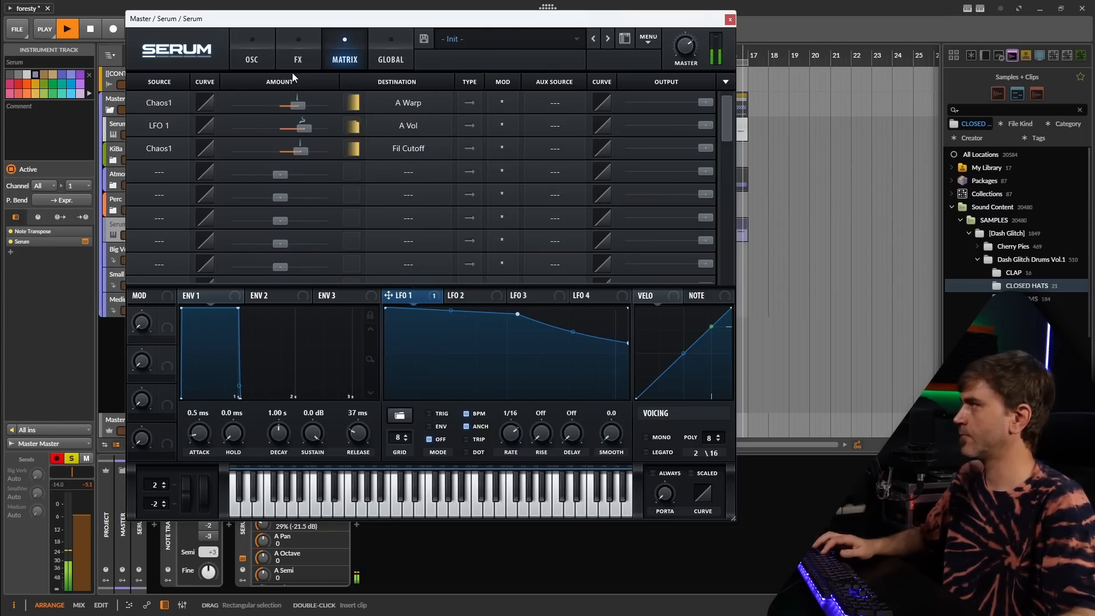
- Lower the end point of the LFO 1 curve slightly while auditioning the track
{"action": "left_click", "coordinate": [297, 57]}
{"action": "left_click", "coordinate": [256, 57]}
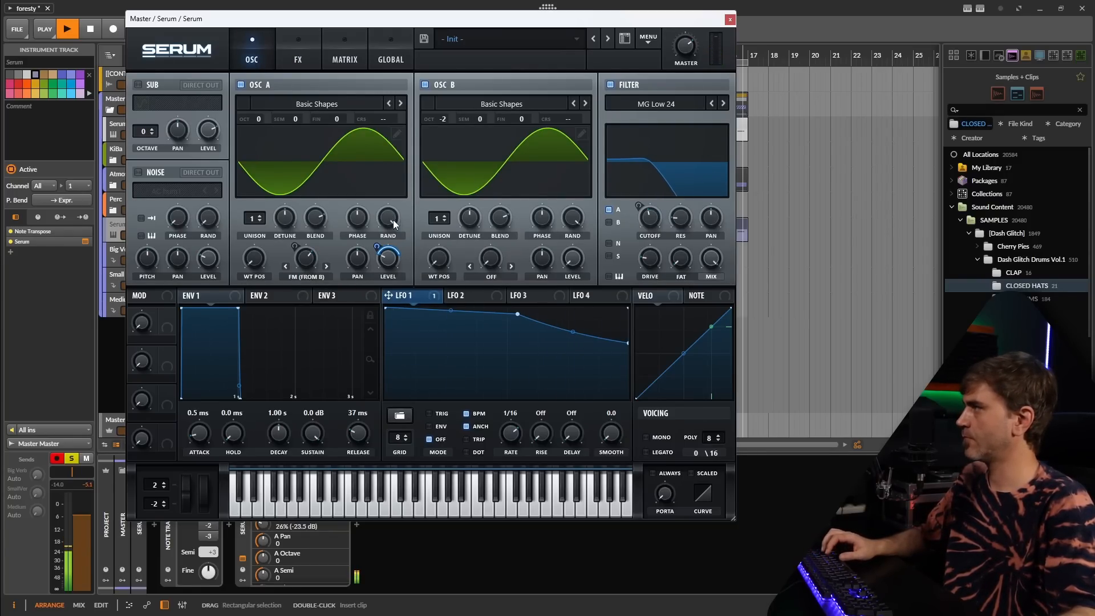
{"action": "mouse_move", "coordinate": [625, 345]}
{"action": "left_mouse_down"}
{"action": "mouse_move", "coordinate": [638, 367]}
{"action": "mouse_move", "coordinate": [627, 358]}
{"action": "left_mouse_up"}
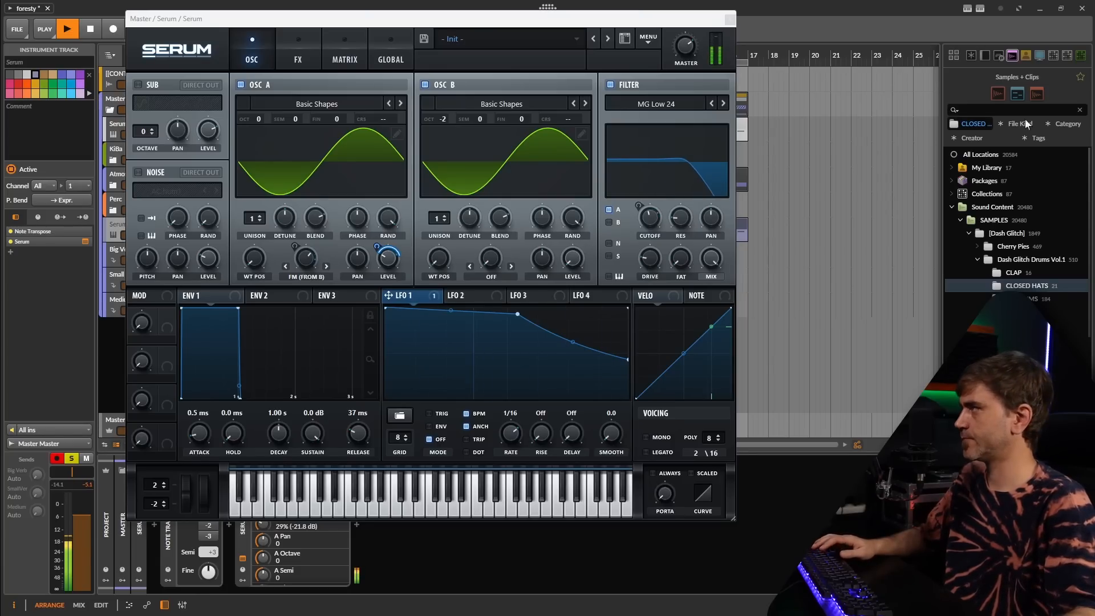
{"action": "key", "text": "space"}
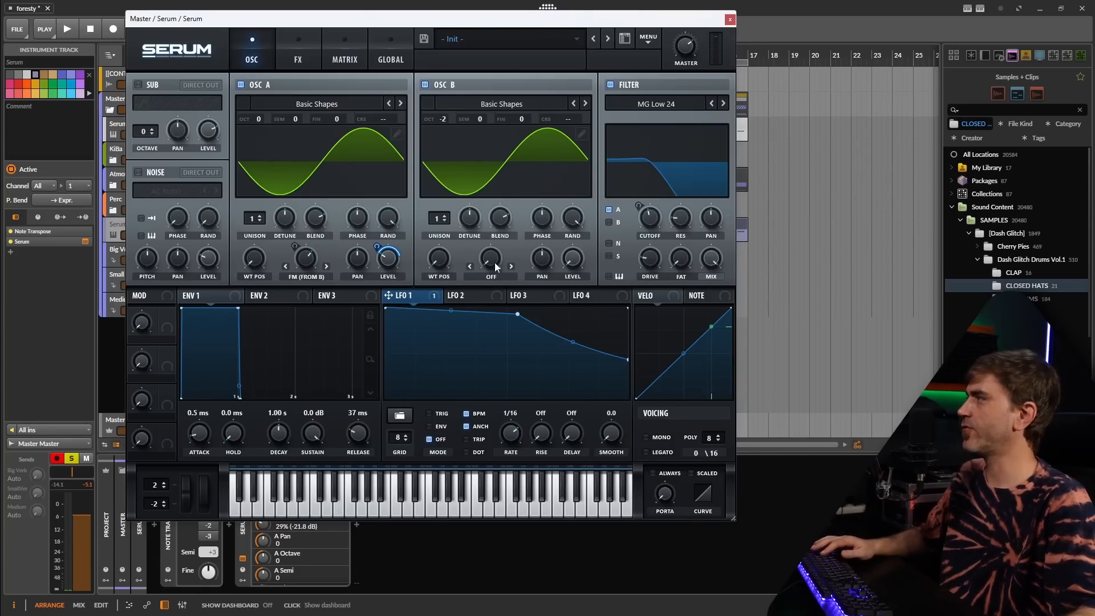
- Set OSC B's warp mode to Bend +/- and try different bend amounts, checking the sound during playback
{"action": "left_click", "coordinate": [493, 276]}
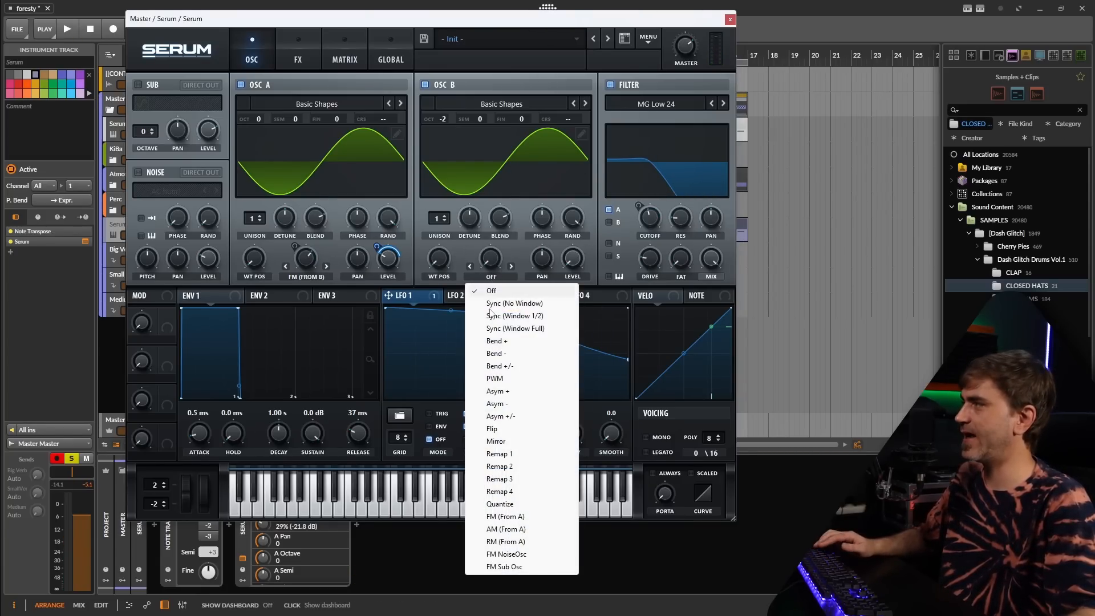
{"action": "left_click", "coordinate": [508, 365]}
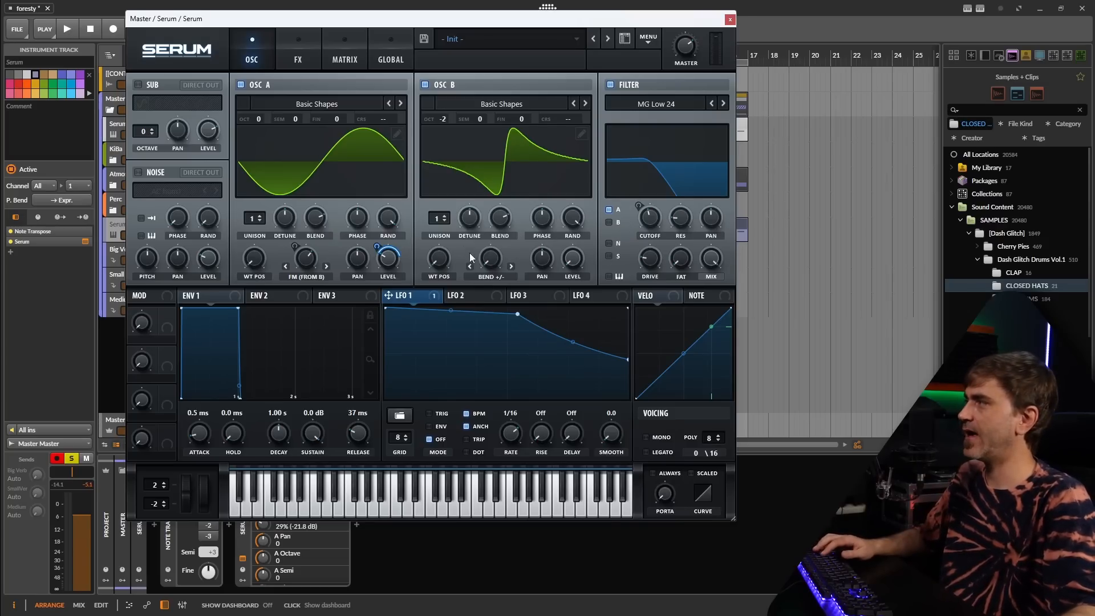
{"action": "left_click_drag", "start_coordinate": [490, 258], "coordinate": [540, 142]}
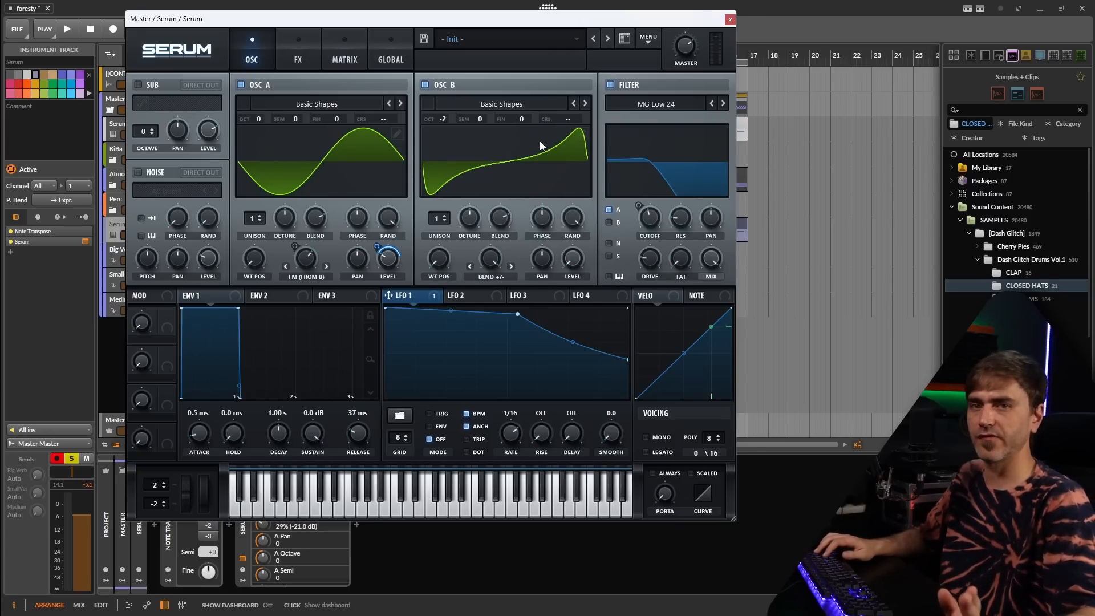
{"action": "left_click_drag", "start_coordinate": [490, 260], "coordinate": [466, 317]}
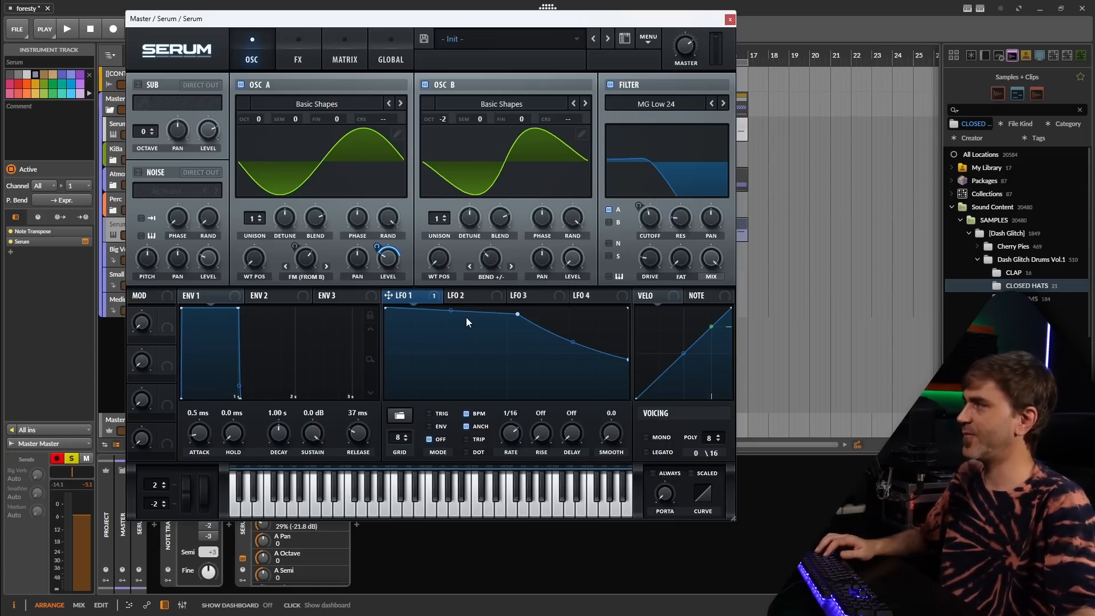
{"action": "key", "text": "space"}
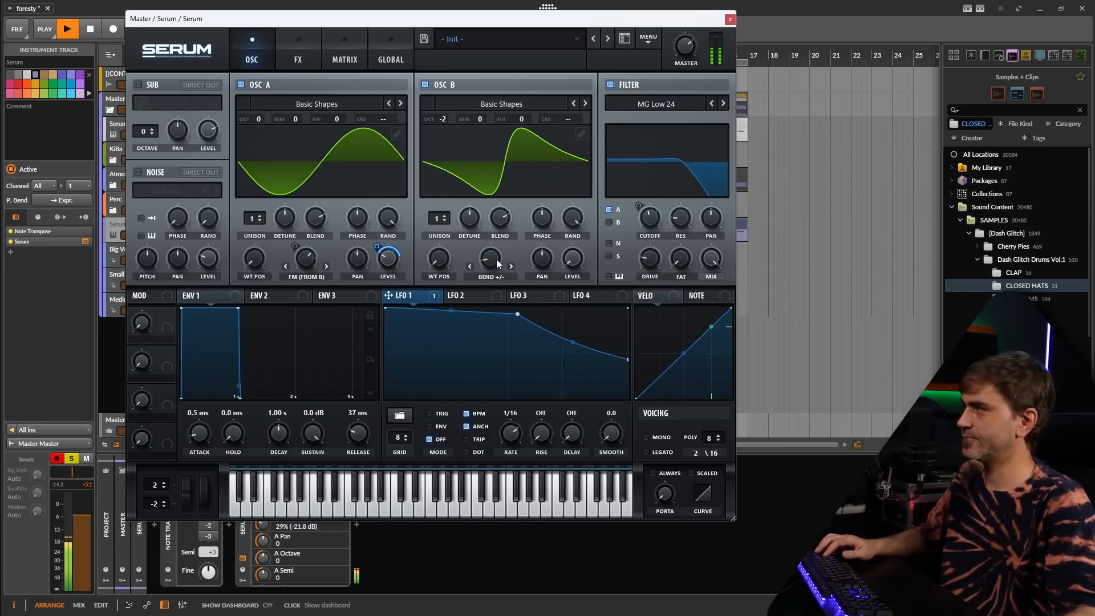
{"action": "mouse_move", "coordinate": [495, 259]}
{"action": "left_mouse_down"}
{"action": "mouse_move", "coordinate": [492, 275]}
{"action": "mouse_move", "coordinate": [501, 219]}
{"action": "mouse_move", "coordinate": [491, 270]}
{"action": "left_mouse_up"}
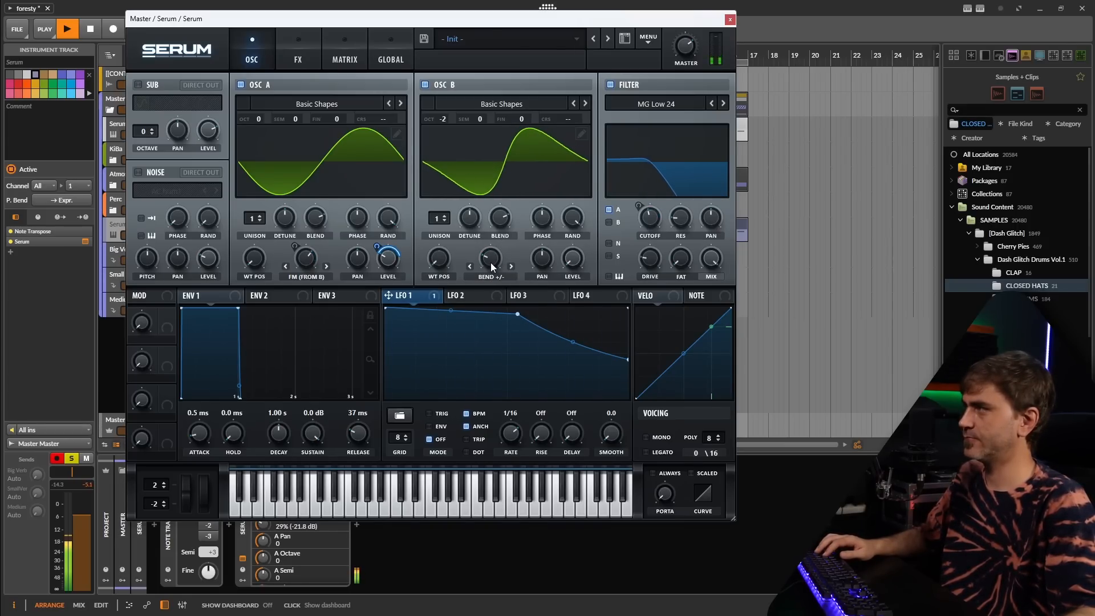
{"action": "key", "text": "space"}
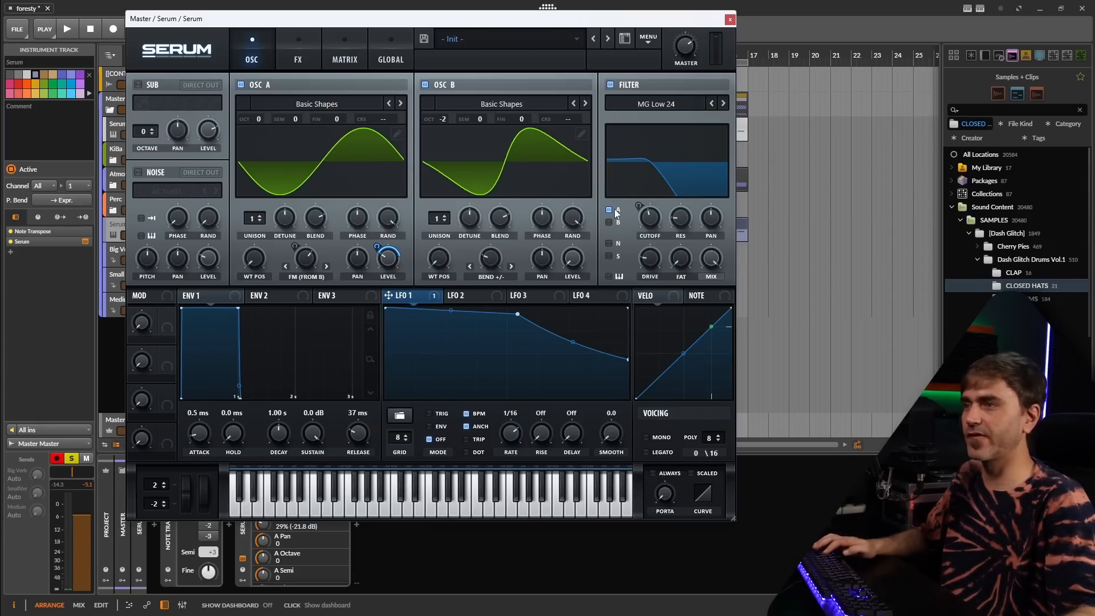
- Slightly reduce the Chaos1 modulation amount on the filter cutoff while auditioning the track
{"action": "left_click", "coordinate": [336, 54]}
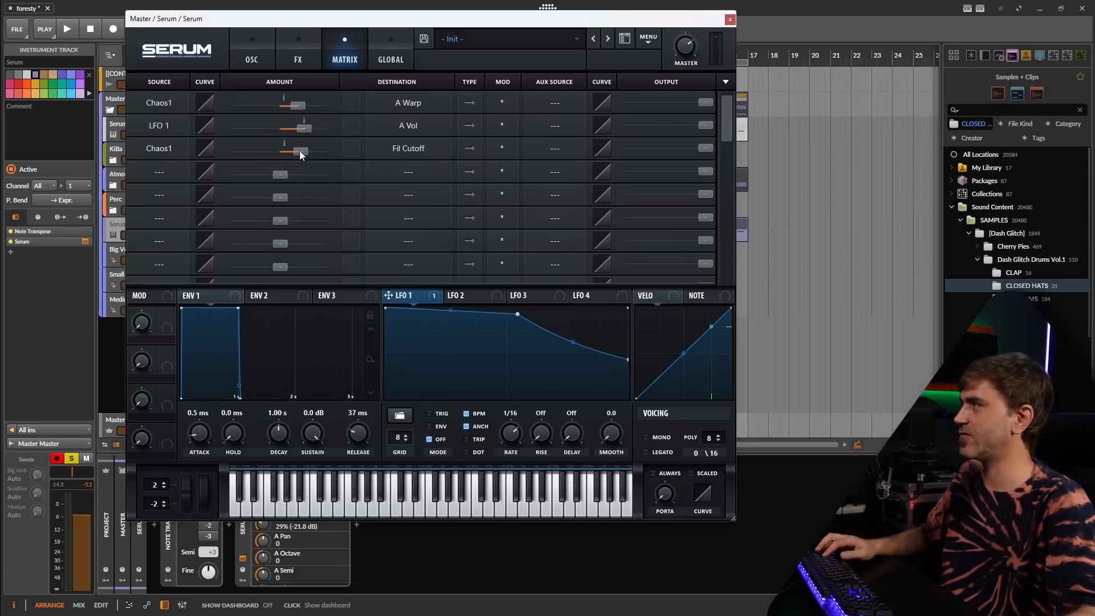
{"action": "key", "text": "space"}
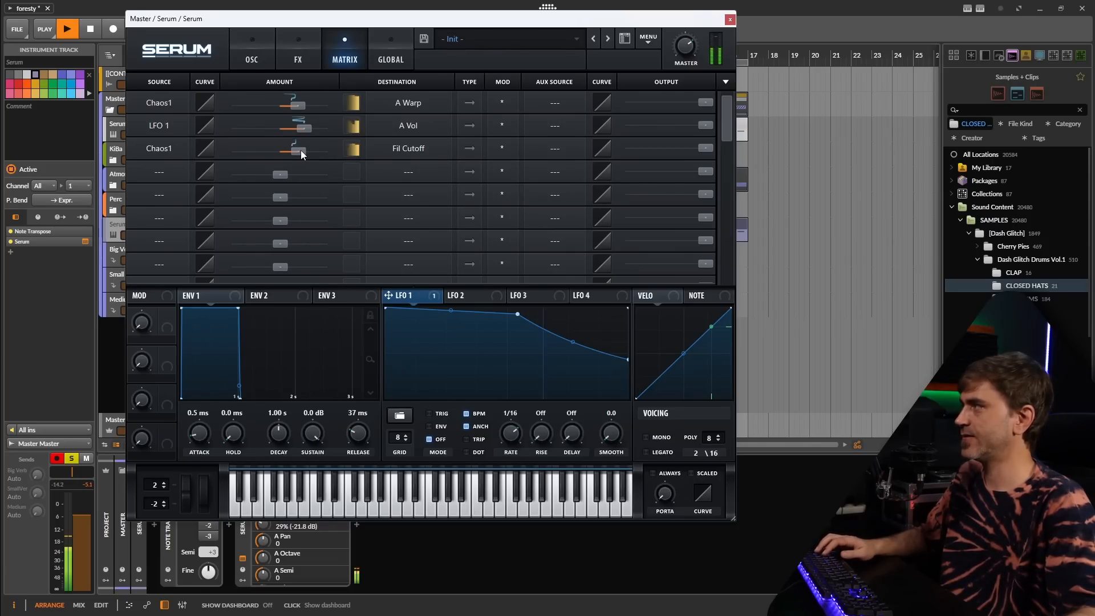
{"action": "left_click", "coordinate": [267, 57]}
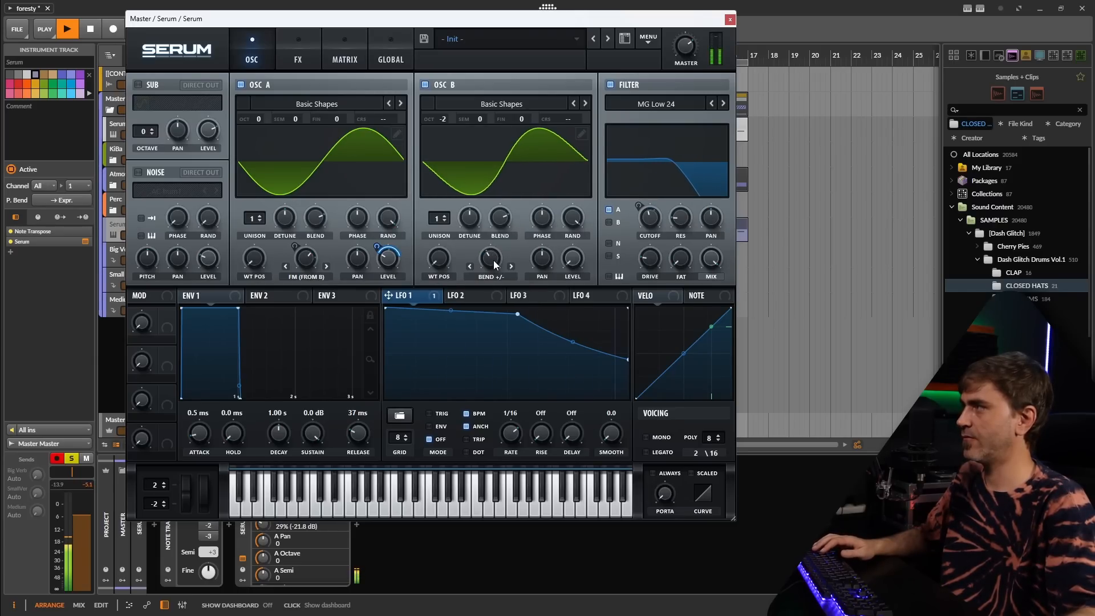
- Sweep OSC B's bend amount between extreme and subtle settings, and settle on a nearly unbent sine
{"action": "mouse_move", "coordinate": [494, 260]}
{"action": "left_mouse_down"}
{"action": "mouse_move", "coordinate": [492, 213]}
{"action": "mouse_move", "coordinate": [481, 374]}
{"action": "mouse_move", "coordinate": [495, 249]}
{"action": "left_mouse_up"}
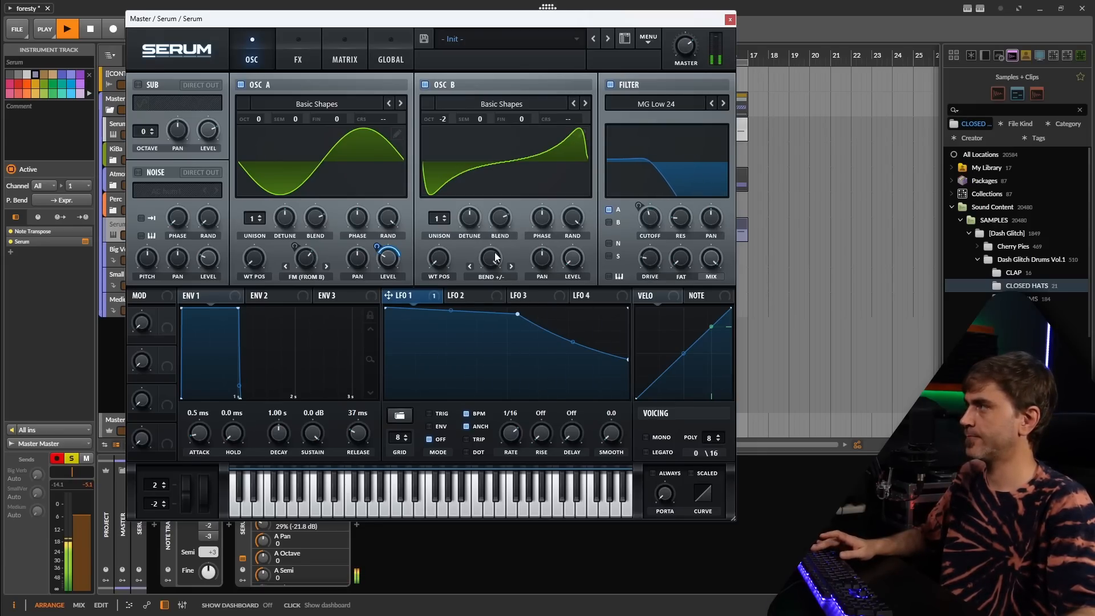
{"action": "left_click_drag", "start_coordinate": [495, 257], "coordinate": [482, 325]}
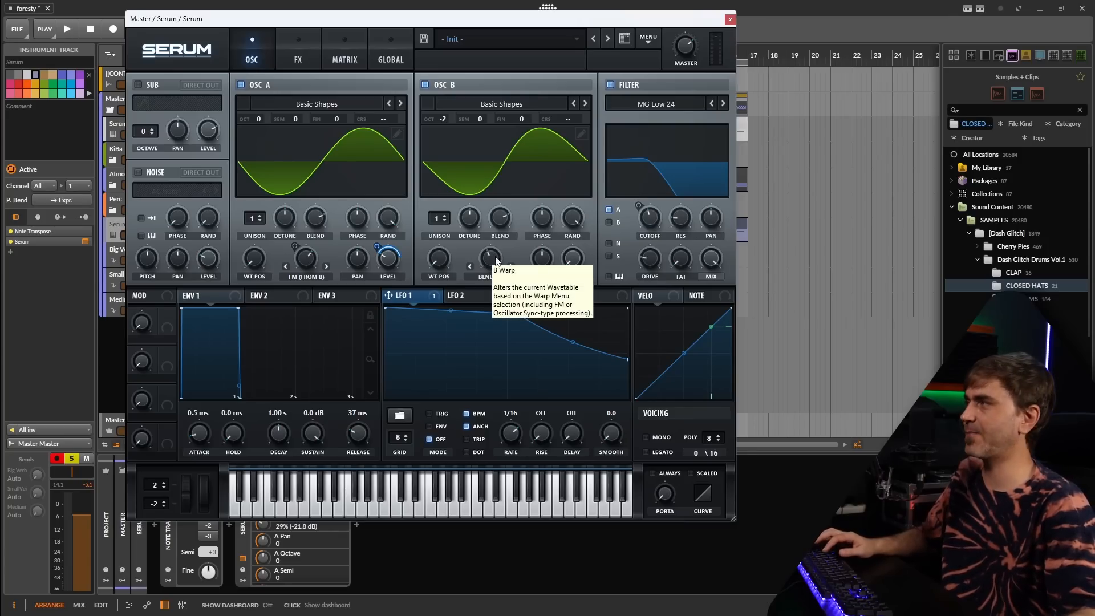
{"action": "left_click_drag", "start_coordinate": [493, 263], "coordinate": [494, 274]}
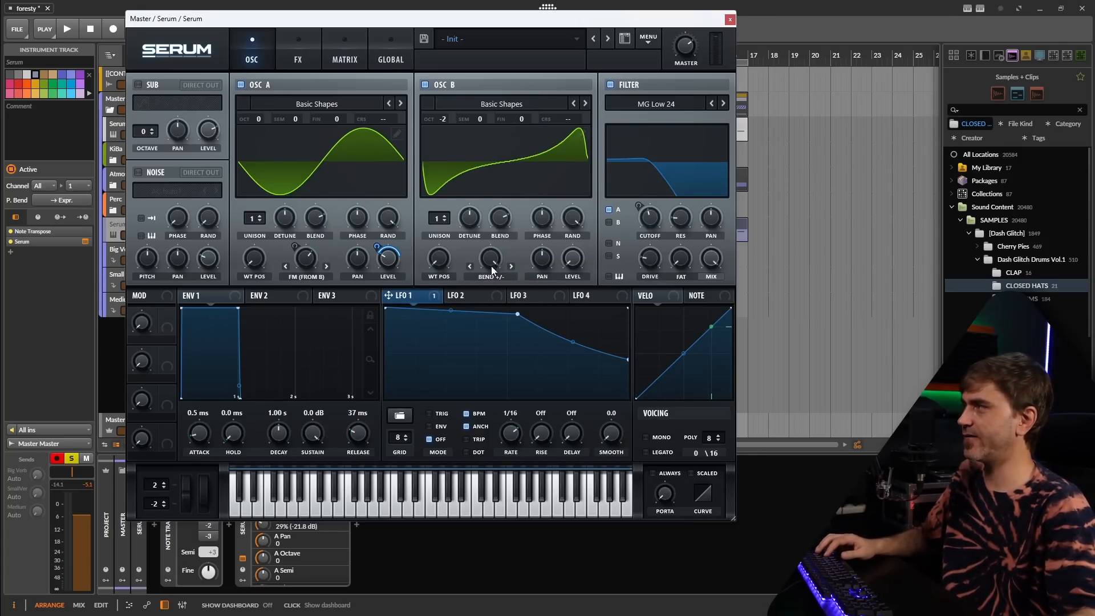
{"action": "mouse_move", "coordinate": [498, 257]}
{"action": "left_mouse_down"}
{"action": "mouse_move", "coordinate": [483, 316]}
{"action": "mouse_move", "coordinate": [490, 254]}
{"action": "left_mouse_up"}
{"action": "key", "text": "space"}
{"action": "key", "text": "space"}
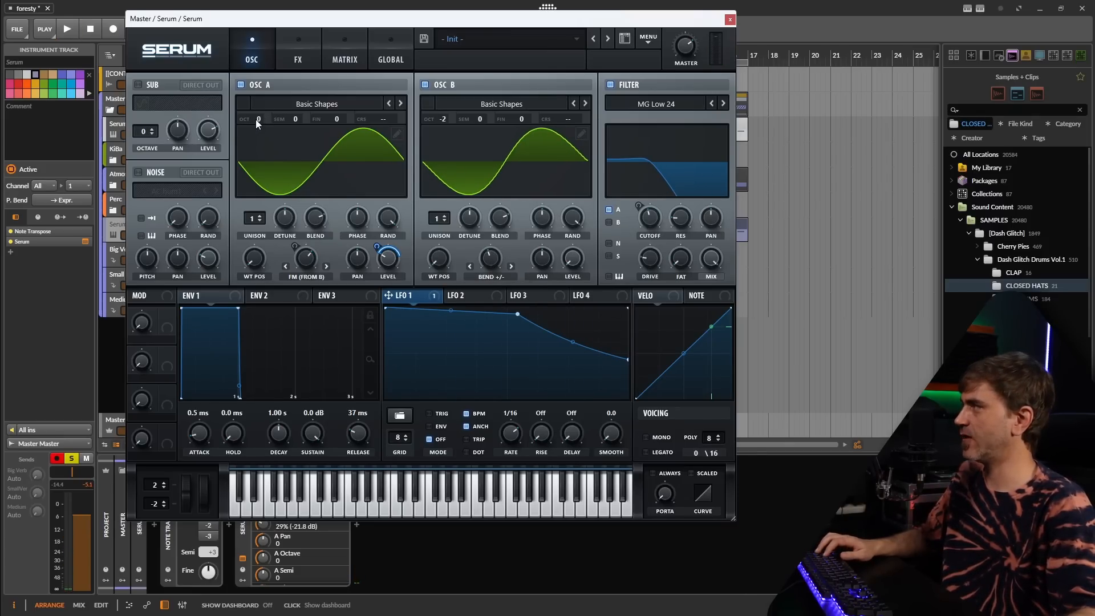
- Try OSC A at +1 and +3 octaves with playback running, and reset its octave to 0
{"action": "left_click_drag", "start_coordinate": [256, 118], "coordinate": [265, 108]}
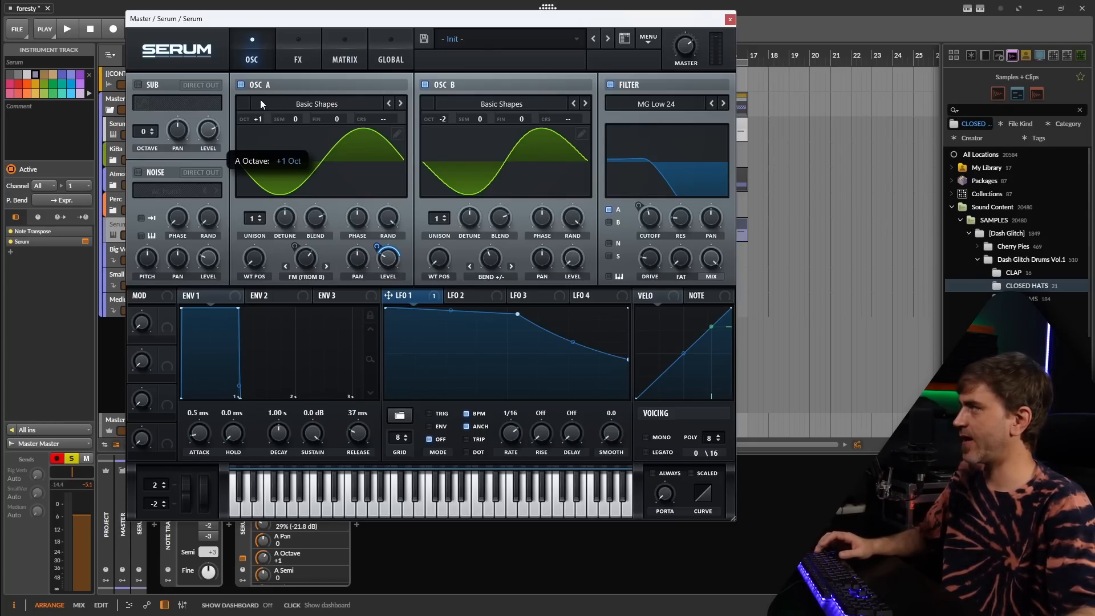
{"action": "key", "text": "space"}
{"action": "left_click_drag", "start_coordinate": [261, 125], "coordinate": [279, 67]}
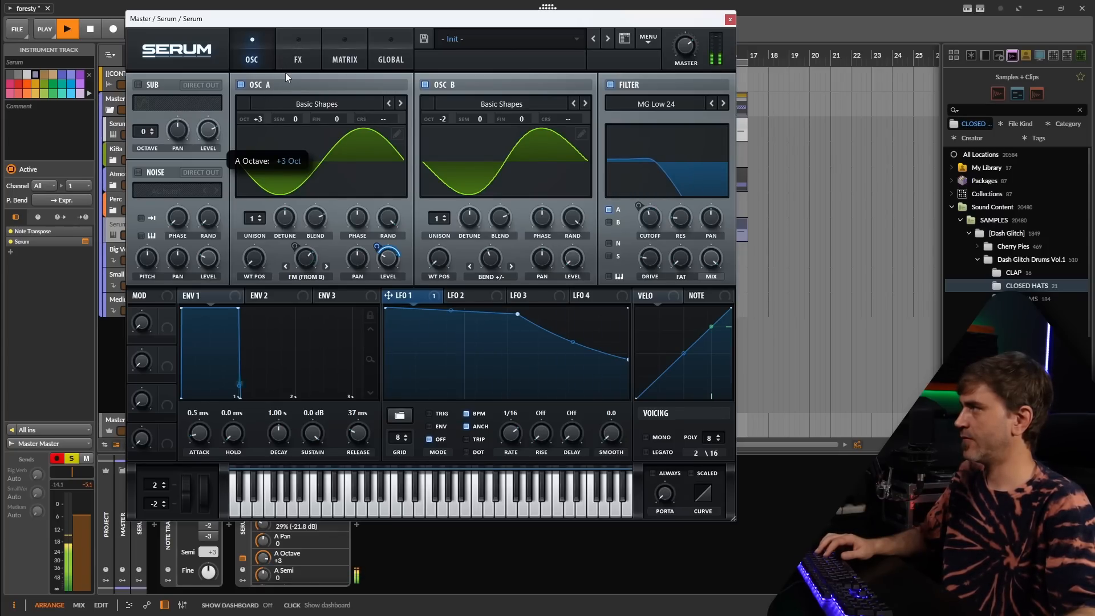
{"action": "double_click", "coordinate": [264, 118]}
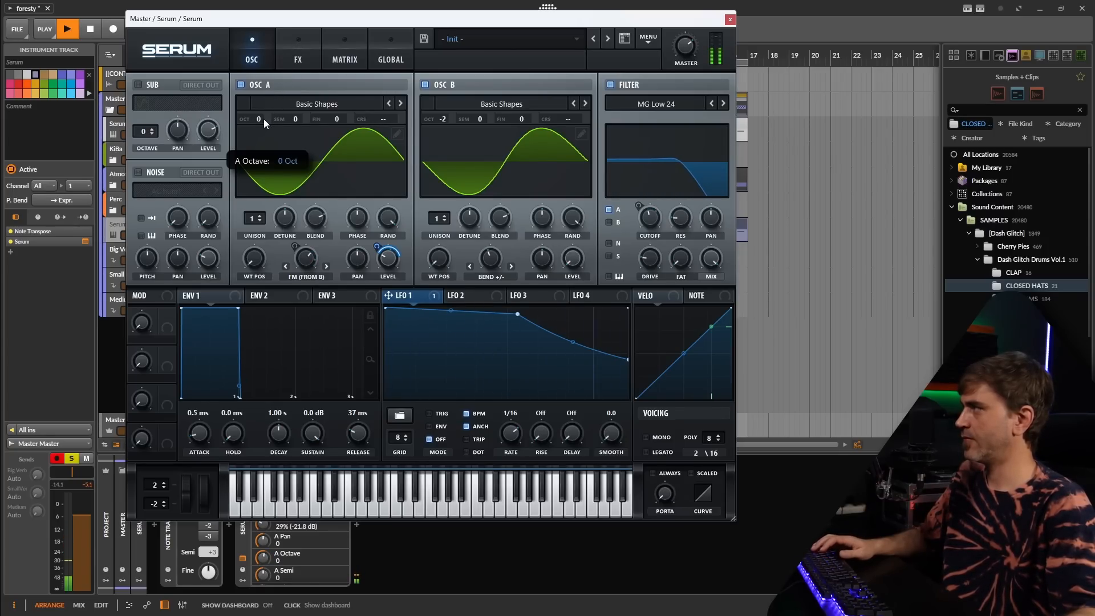
{"action": "key", "text": "space"}
- Assign Chaos1 as the modulation source for OSC A's octave and audition the pitch movement
{"action": "left_click", "coordinate": [345, 51]}
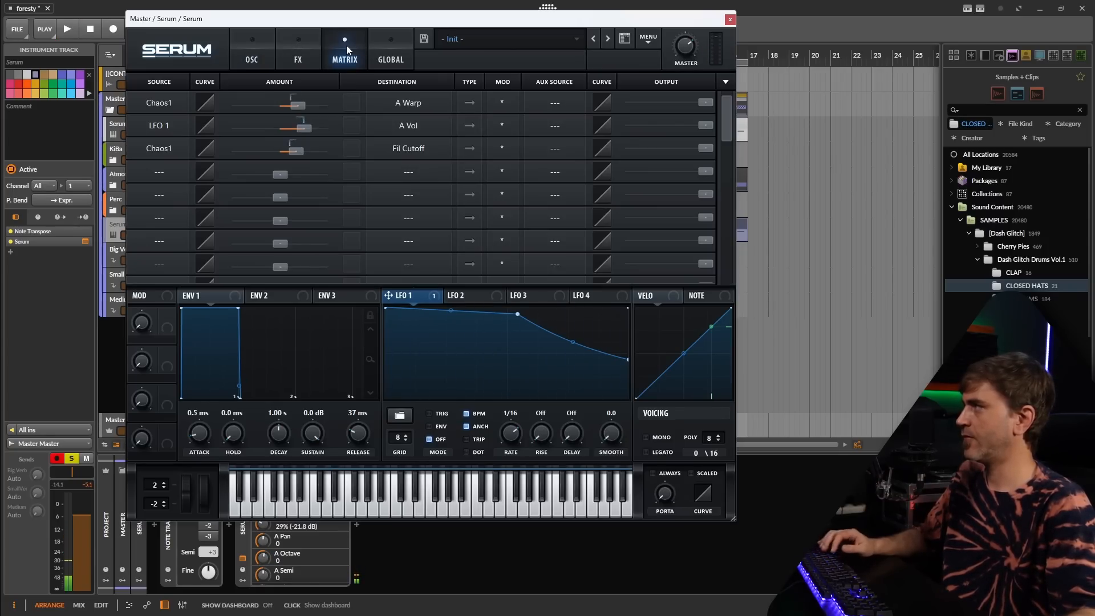
{"action": "left_click", "coordinate": [253, 52]}
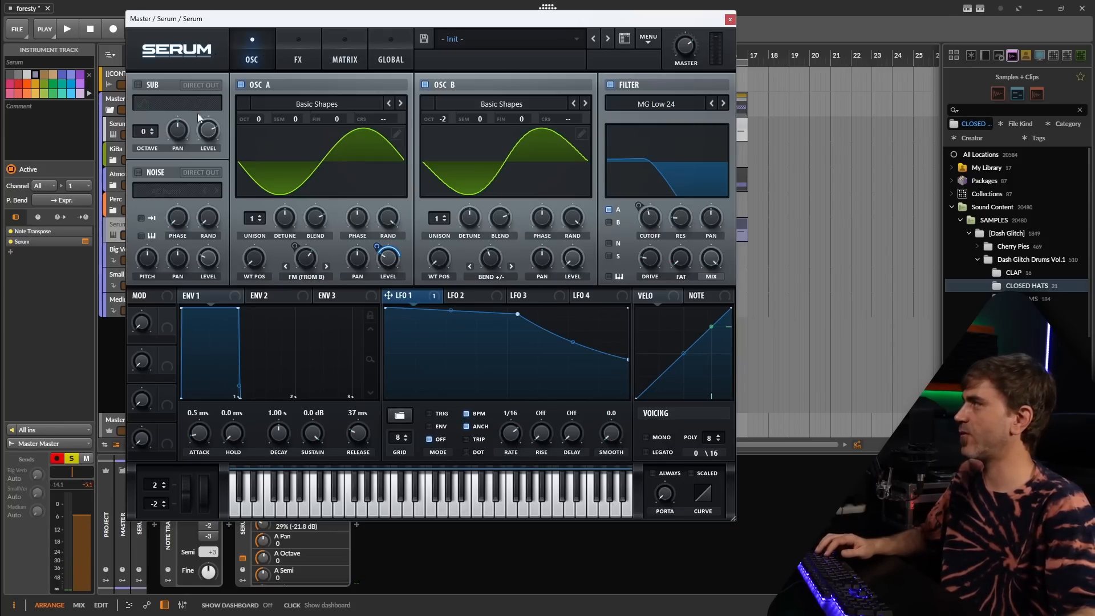
{"action": "right_click", "coordinate": [257, 123]}
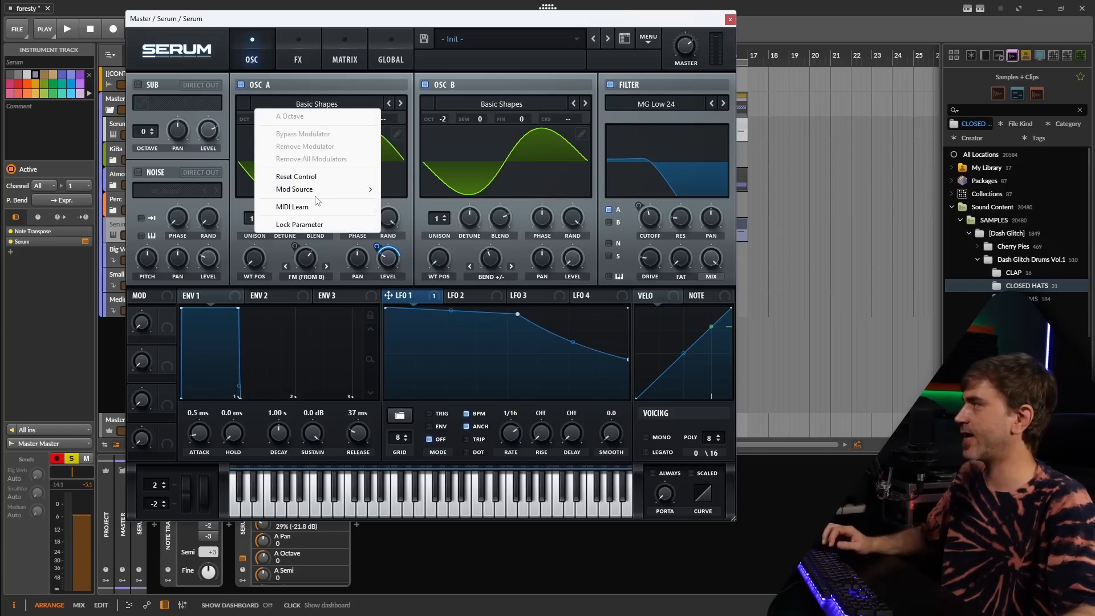
{"action": "mouse_move", "coordinate": [312, 193]}
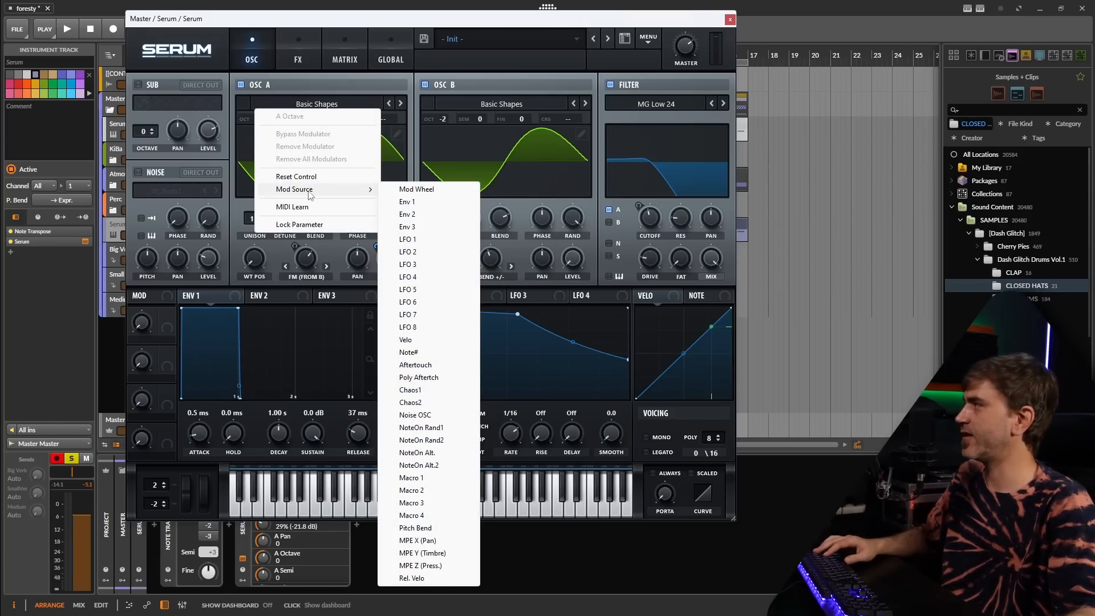
{"action": "left_click", "coordinate": [410, 390]}
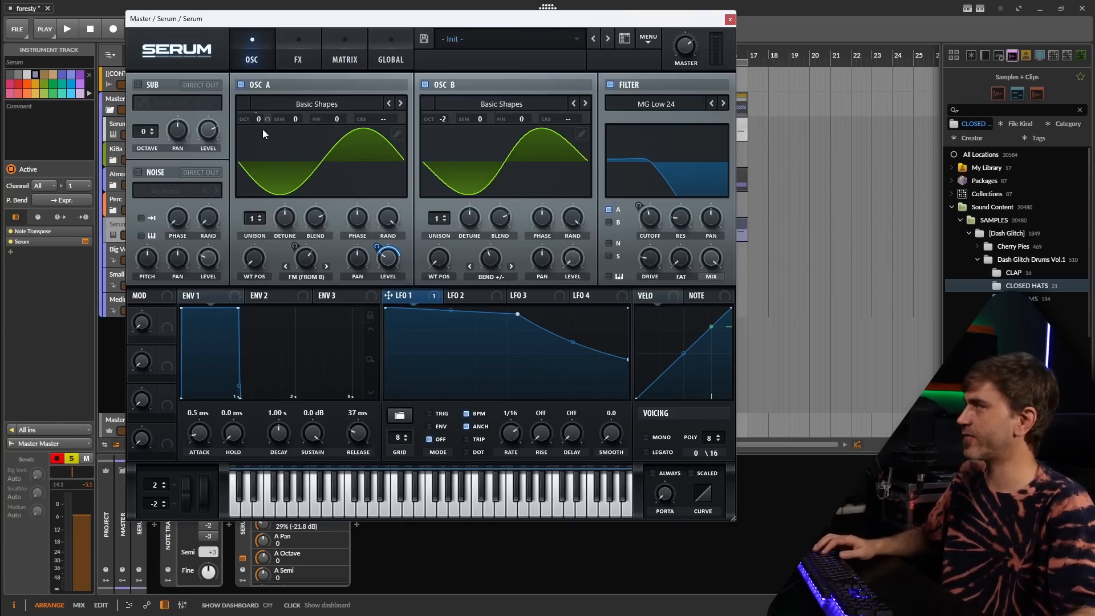
{"action": "key", "text": "space"}
{"action": "mouse_move", "coordinate": [257, 122]}
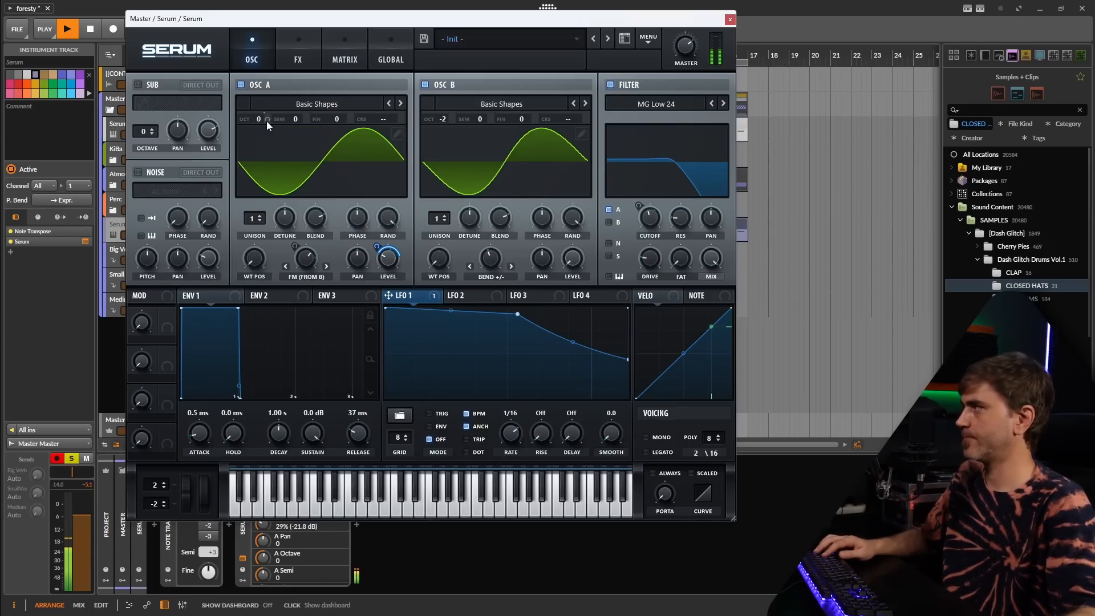
{"action": "key", "text": "space"}
- Bend the mod matrix curve of the Chaos1 to A Warp modulation into a strongly convex shape
{"action": "left_click", "coordinate": [342, 51]}
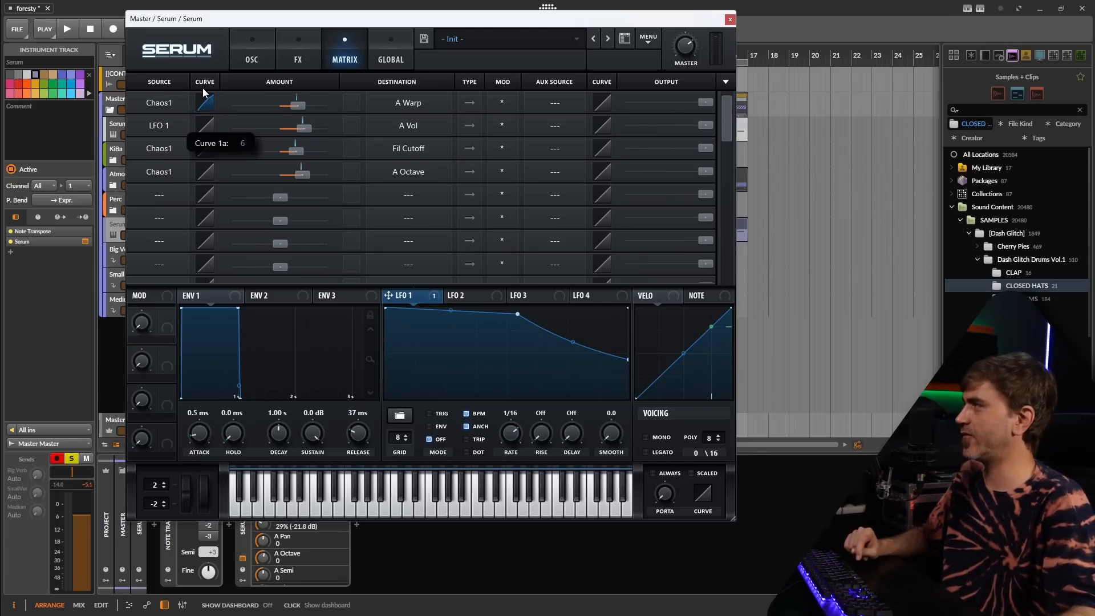
{"action": "left_click_drag", "start_coordinate": [197, 99], "coordinate": [203, 146]}
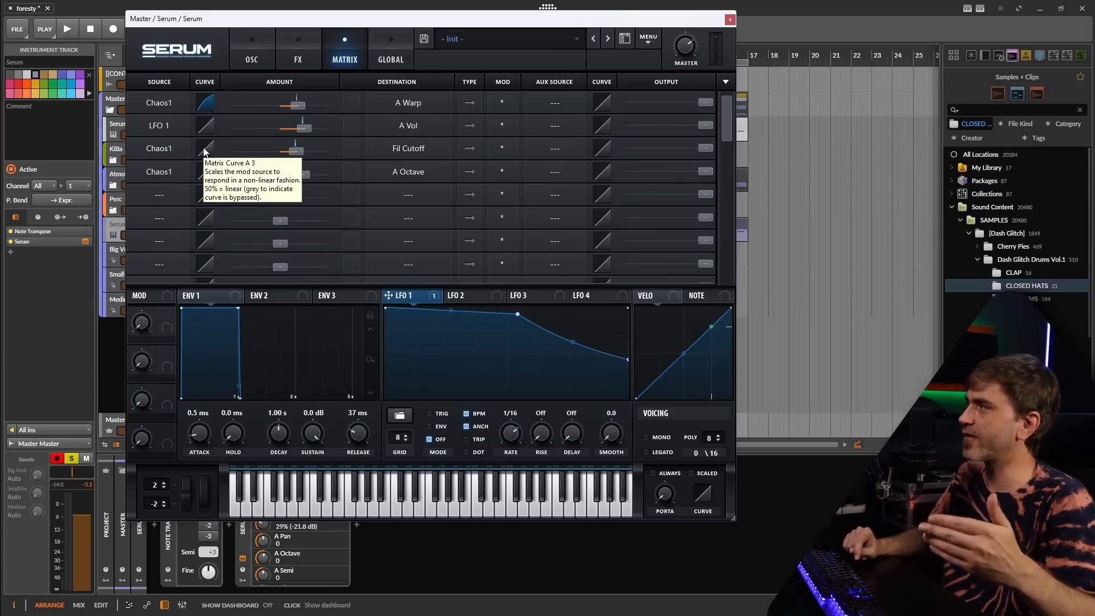
{"action": "double_click", "coordinate": [207, 108]}
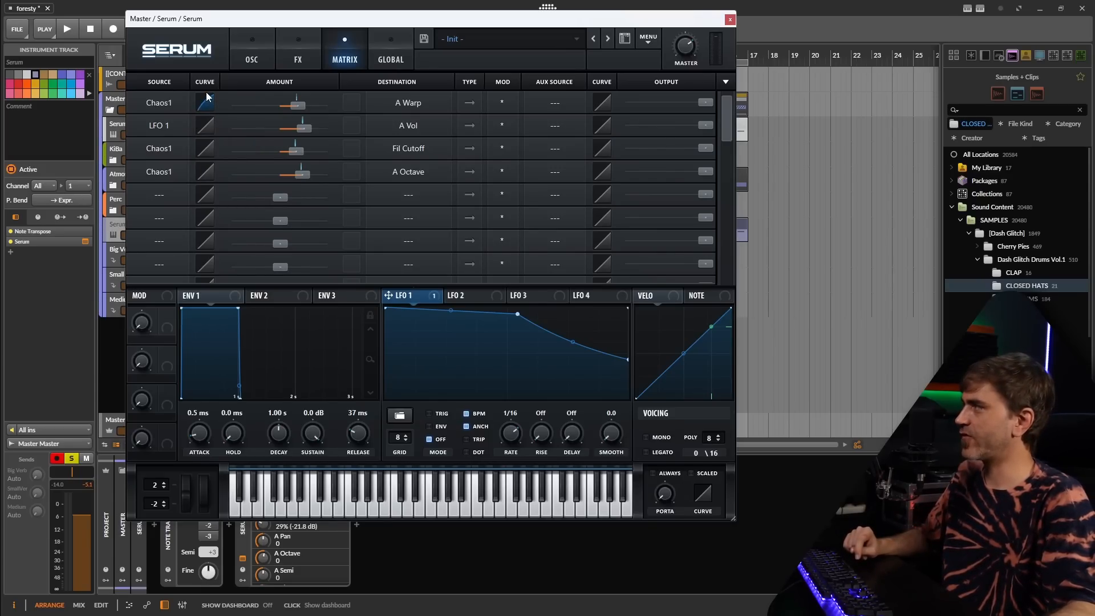
{"action": "left_click_drag", "start_coordinate": [208, 98], "coordinate": [206, 112]}
{"action": "mouse_move", "coordinate": [208, 111]}
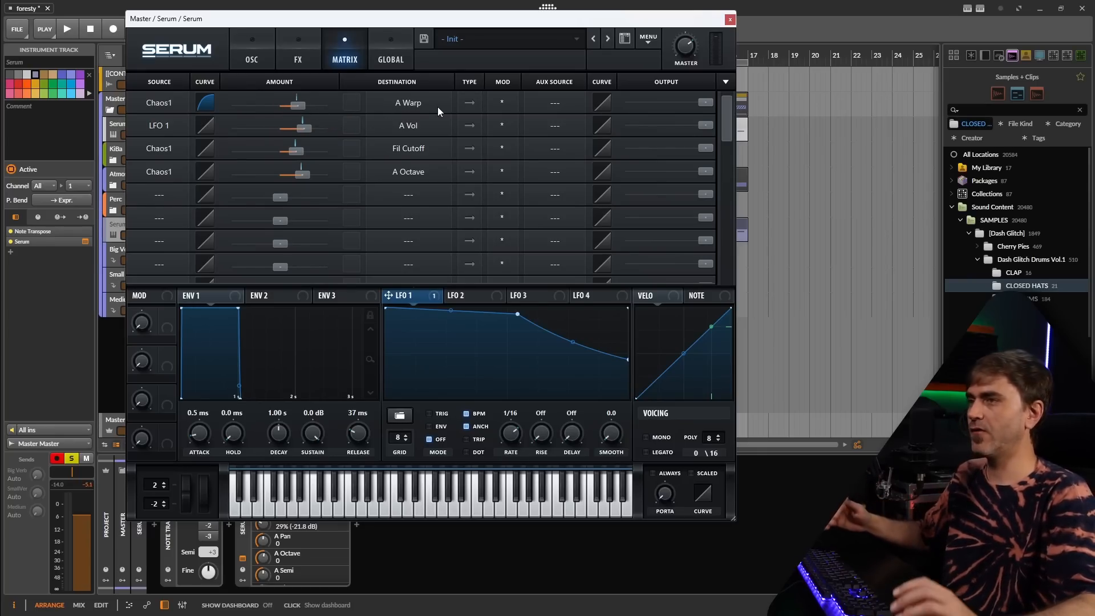
- Make the Chaos1 curve for Fil Cutoff concave and the one for A Octave convex, and audition the result
{"action": "left_click", "coordinate": [207, 150]}
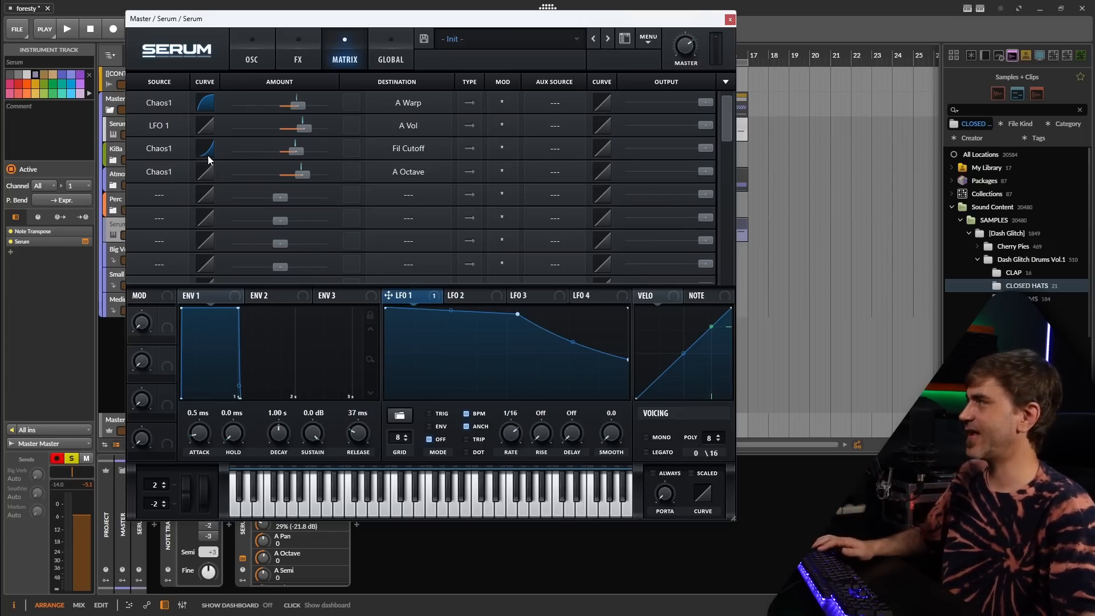
{"action": "mouse_move", "coordinate": [207, 173]}
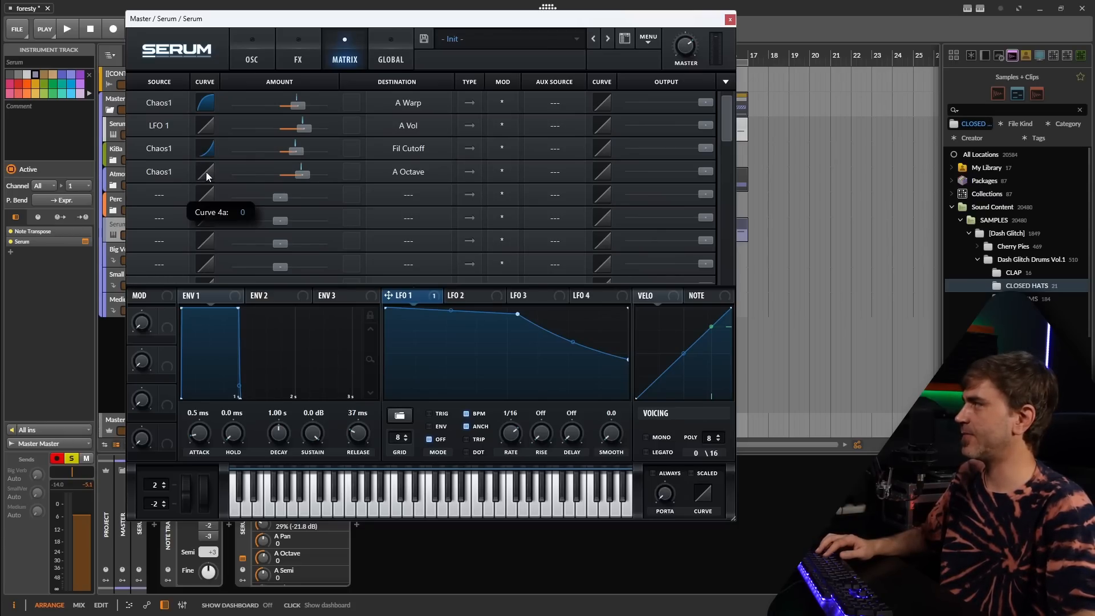
{"action": "left_click_drag", "start_coordinate": [207, 172], "coordinate": [196, 151]}
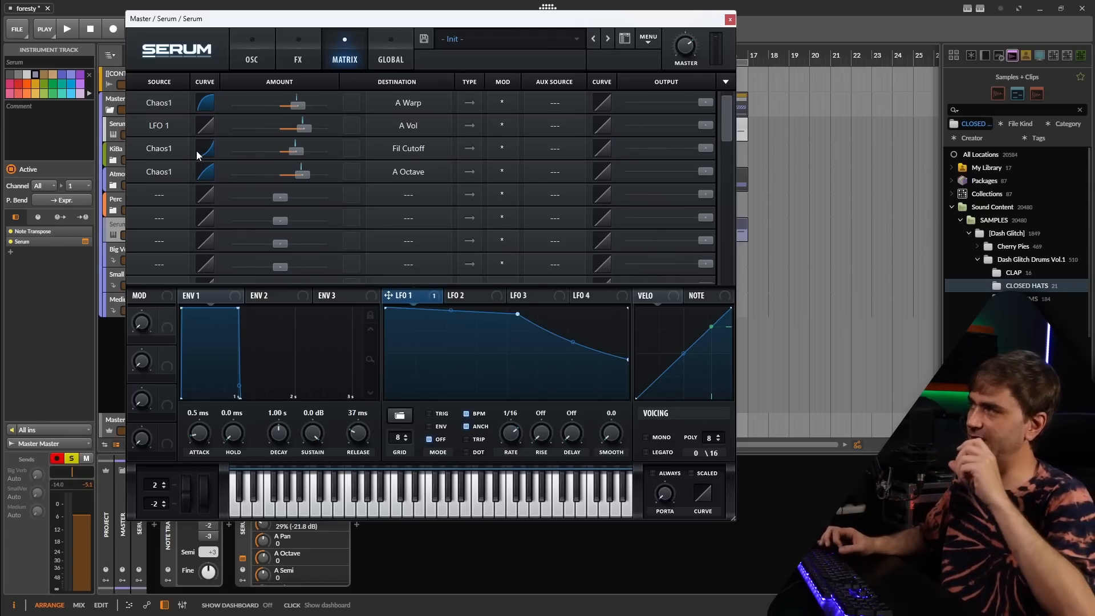
{"action": "key", "text": "space"}
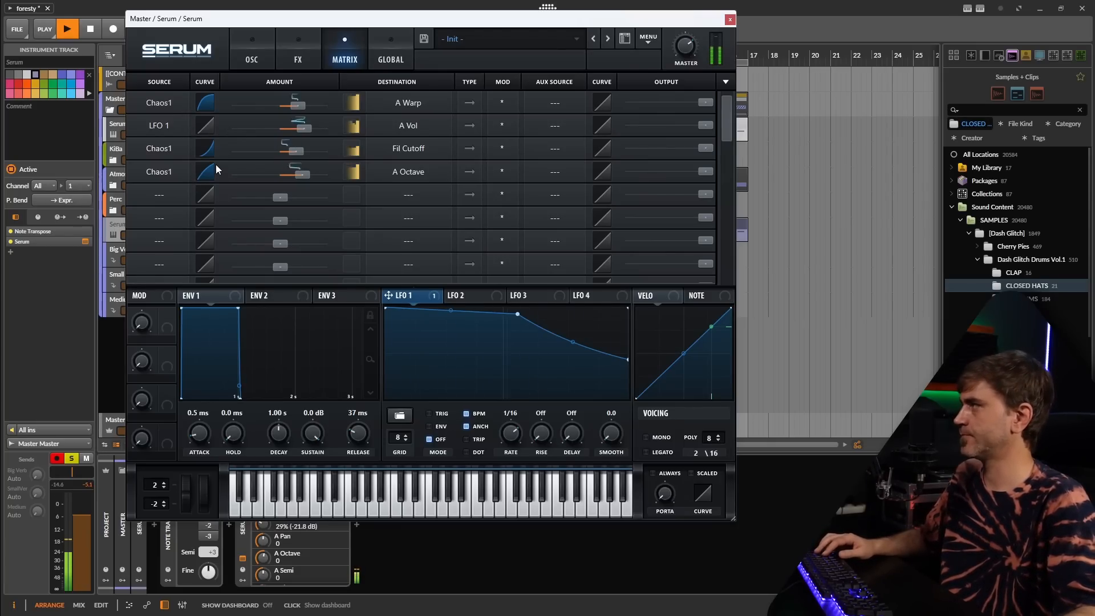
{"action": "key", "text": "space"}
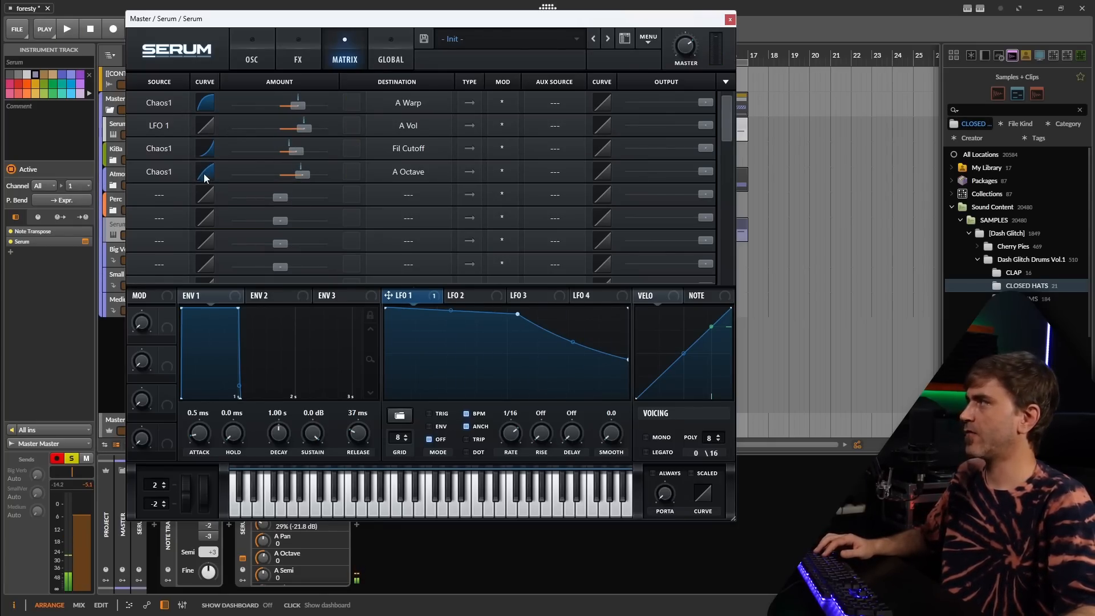
- Try a steeper convex curve on the Chaos1 to A Octave modulation and audition it
{"action": "left_click_drag", "start_coordinate": [207, 172], "coordinate": [198, 101]}
{"action": "left_click_drag", "start_coordinate": [199, 175], "coordinate": [212, 207]}
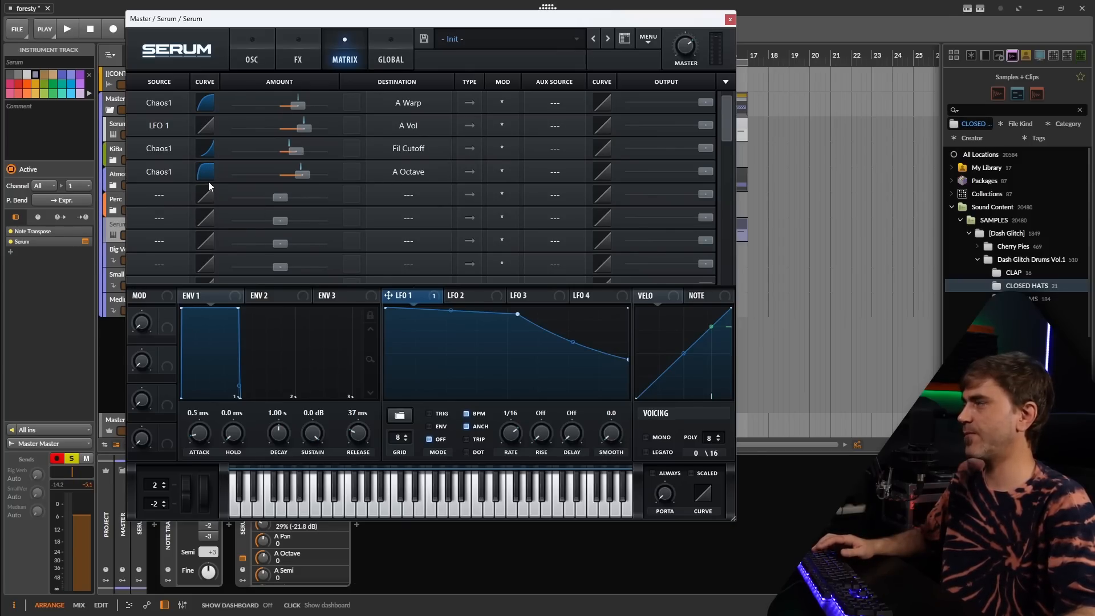
{"action": "key", "text": "space"}
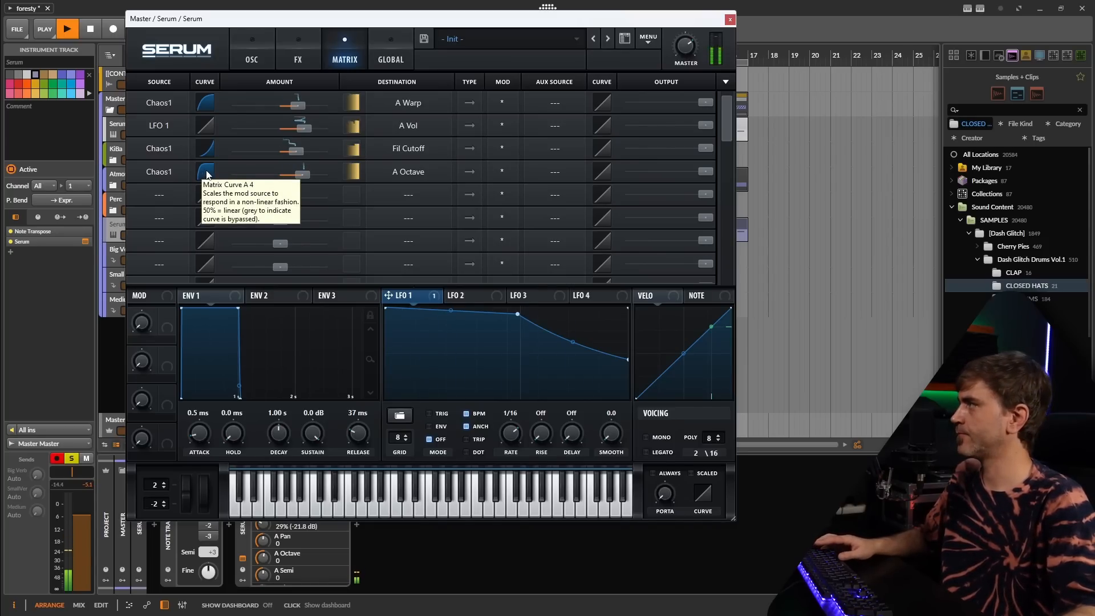
{"action": "key", "text": "space"}
- Bend the Chaos1 to A Octave modulation curve concave, to about -46, and audition it
{"action": "left_click_drag", "start_coordinate": [206, 170], "coordinate": [209, 177]}
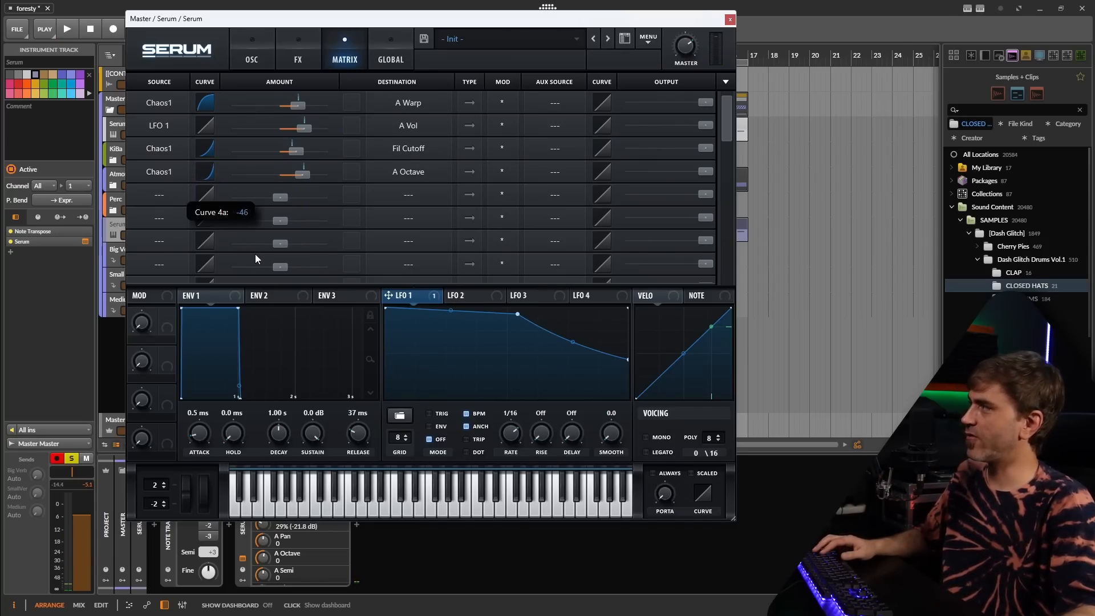
{"action": "key", "text": "space"}
{"action": "key", "text": "space"}
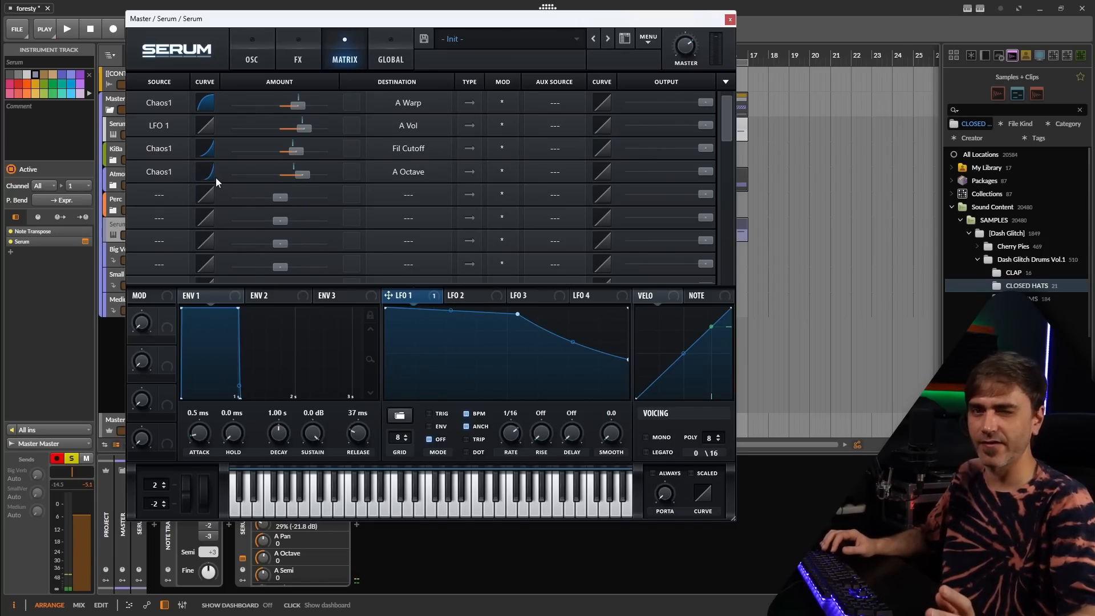
{"action": "key", "text": "space"}
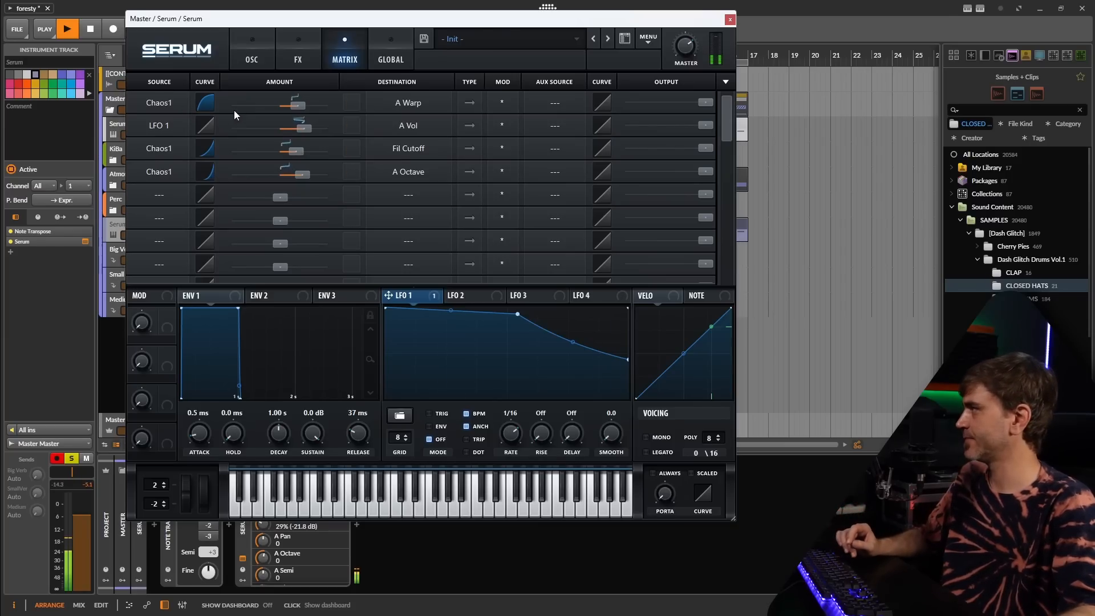
- Make the Chaos1 curve for Fil Cutoff convex and the one for A Warp concave during playback
{"action": "double_click", "coordinate": [208, 149]}
{"action": "left_click_drag", "start_coordinate": [207, 148], "coordinate": [218, 119]}
{"action": "double_click", "coordinate": [206, 108]}
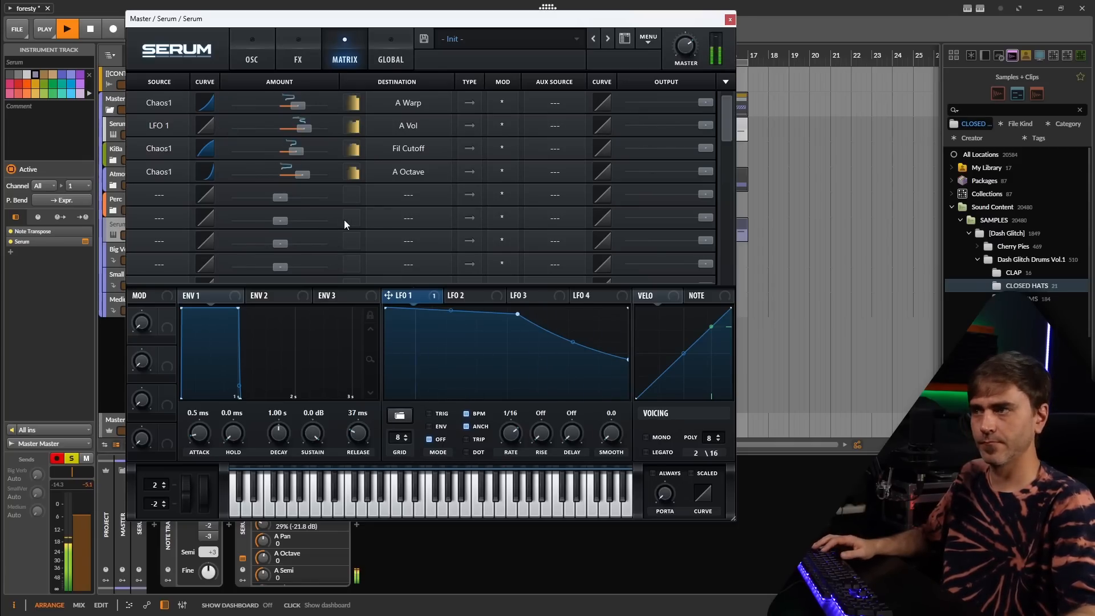
- Lower LFO 1's end point and shift its middle point slightly later and lower, and close the synth window
{"action": "left_click", "coordinate": [263, 56]}
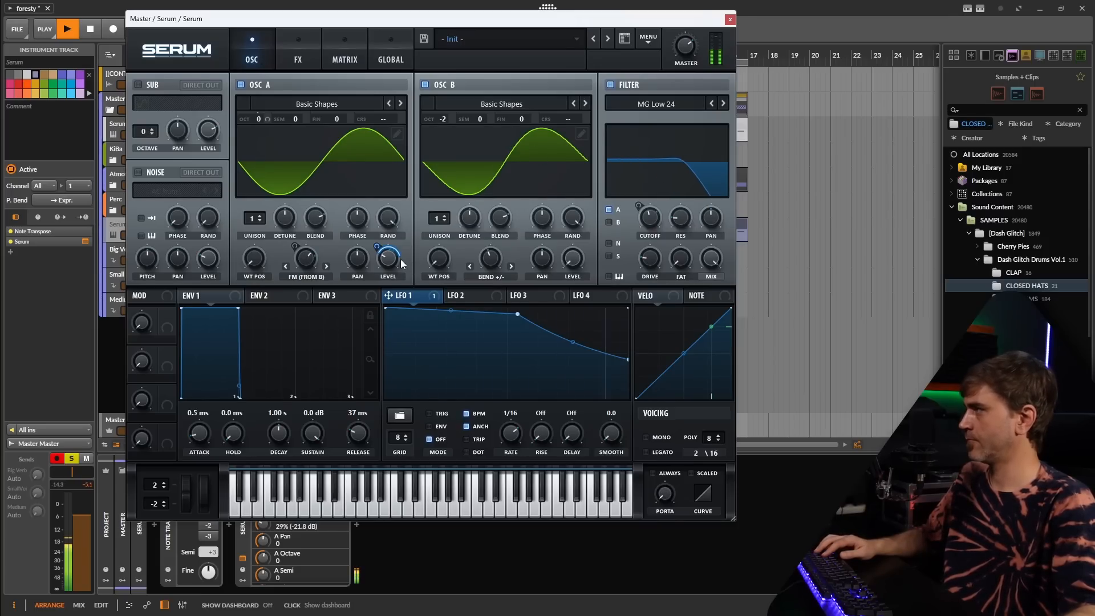
{"action": "left_click_drag", "start_coordinate": [628, 359], "coordinate": [628, 372]}
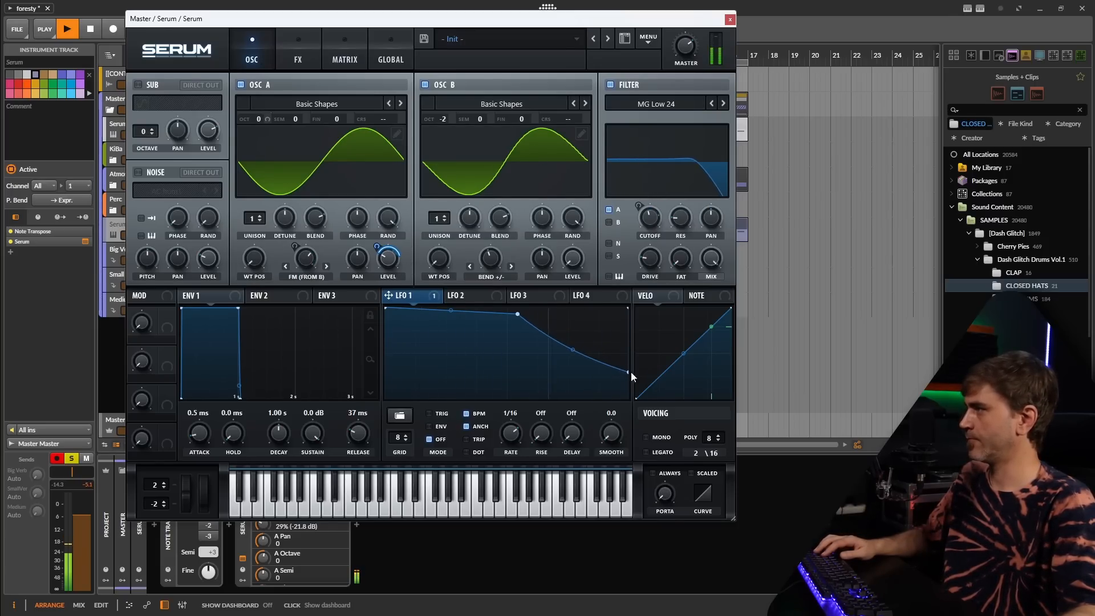
{"action": "left_click_drag", "start_coordinate": [517, 314], "coordinate": [531, 321]}
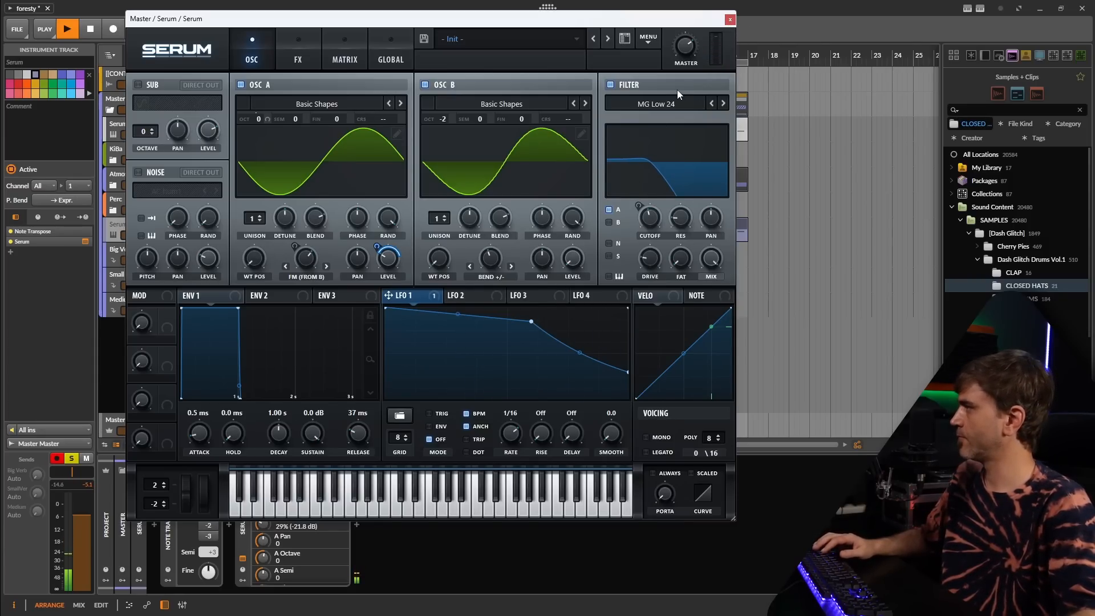
{"action": "key", "text": "space"}
{"action": "left_click", "coordinate": [730, 20]}
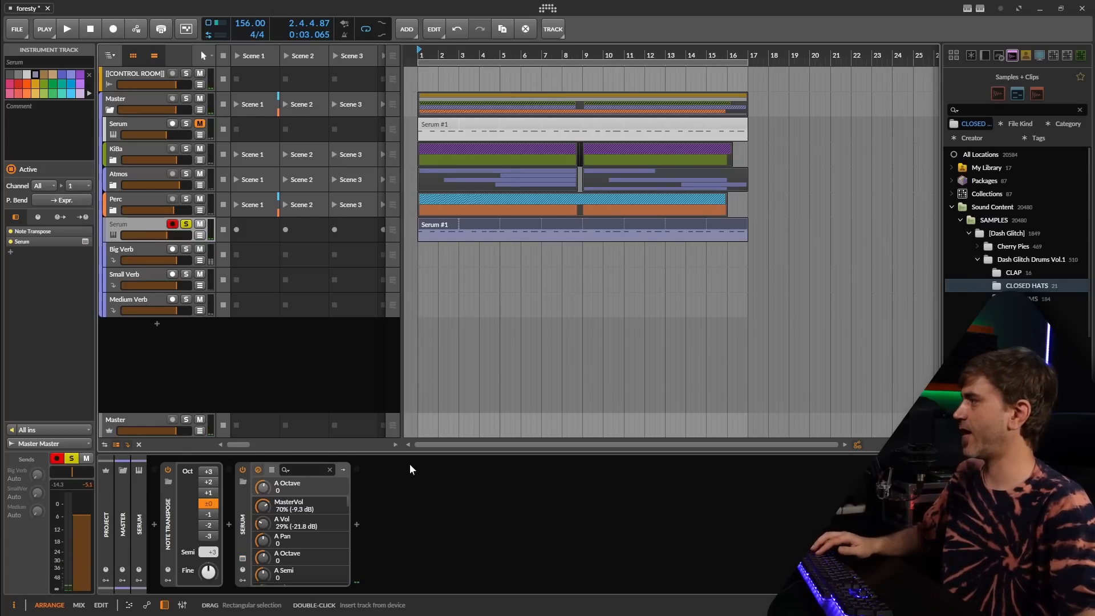
- Insert an EQ-2 device after Serum on the track
{"action": "left_click", "coordinate": [358, 525]}
{"action": "type", "text": "eq"}
{"action": "key", "text": "Down"}
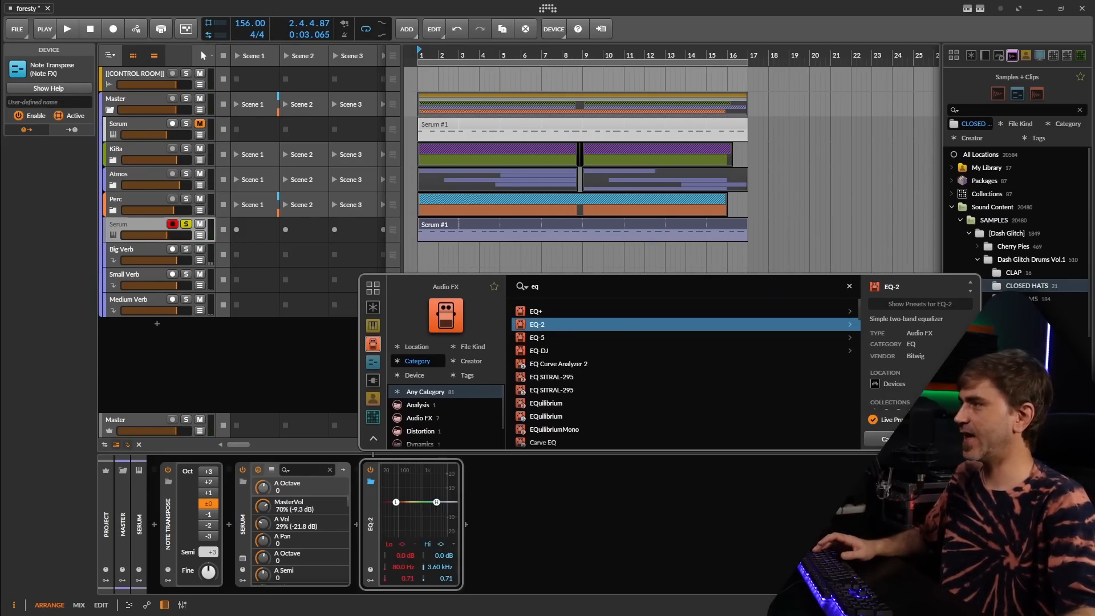
{"action": "key", "text": "Return"}
- Turn EQ-2's low band into a low cut at 171 Hz with Q 1.13 and audition it in short bursts
{"action": "left_click", "coordinate": [402, 544]}
{"action": "left_click", "coordinate": [401, 566]}
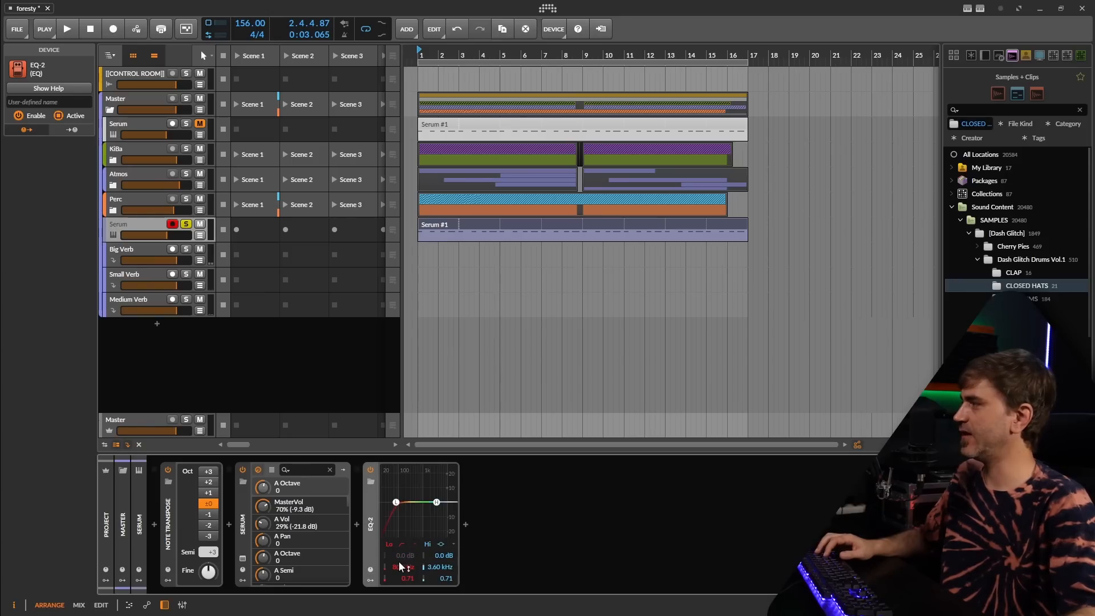
{"action": "left_click_drag", "start_coordinate": [399, 563], "coordinate": [402, 478]}
{"action": "key", "text": "space"}
{"action": "key", "text": "space"}
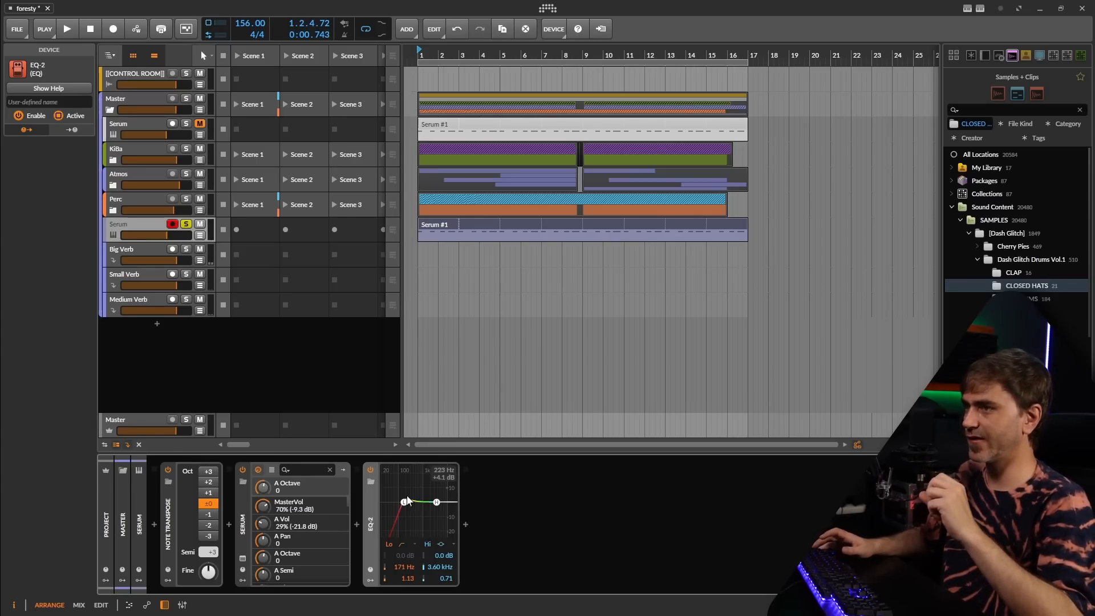
{"action": "key", "text": "space"}
{"action": "key", "text": "space"}
{"action": "key", "text": "space"}
{"action": "key", "text": "space"}
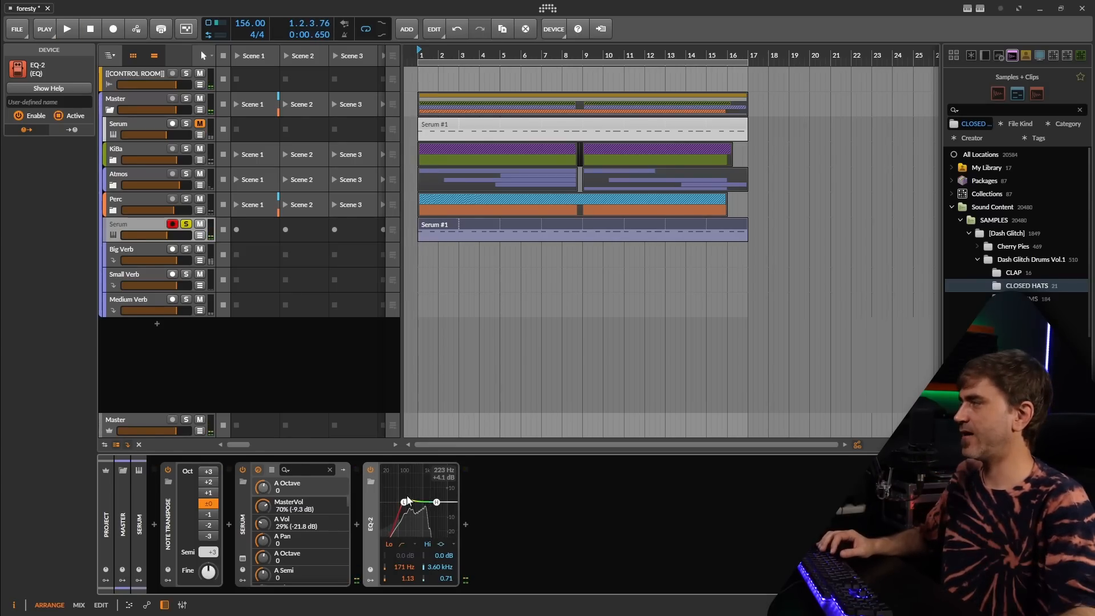
{"action": "key", "text": "space"}
{"action": "key", "text": "space"}
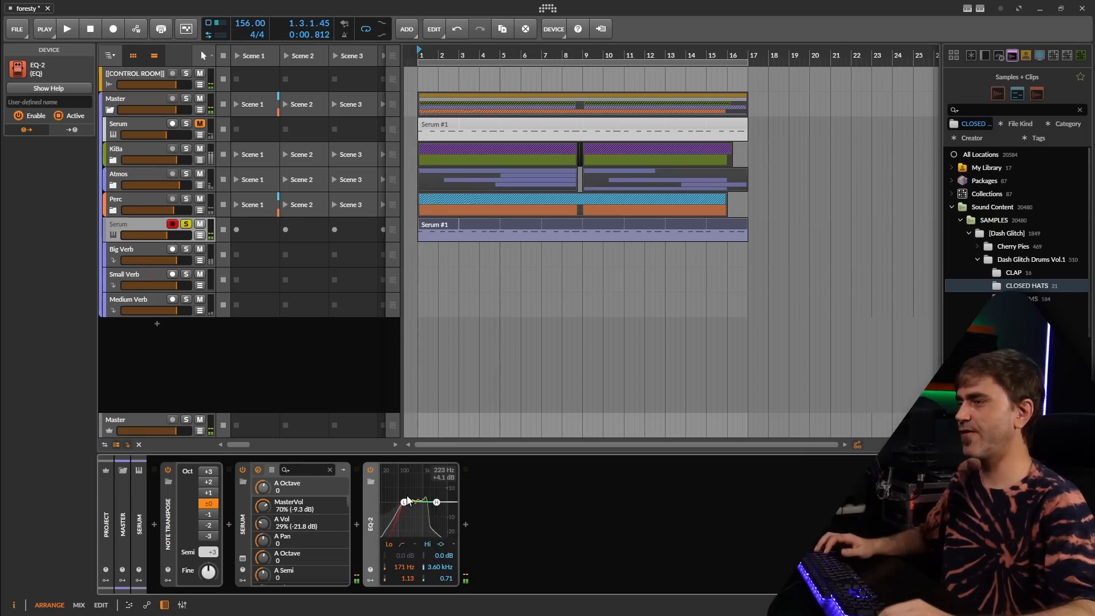
- Dip EQ-2's high band to -4.8 dB at 3.25 kHz and audition the result
{"action": "left_click_drag", "start_coordinate": [436, 502], "coordinate": [436, 510]}
{"action": "key", "text": "space"}
{"action": "key", "text": "space"}
{"action": "key", "text": "space"}
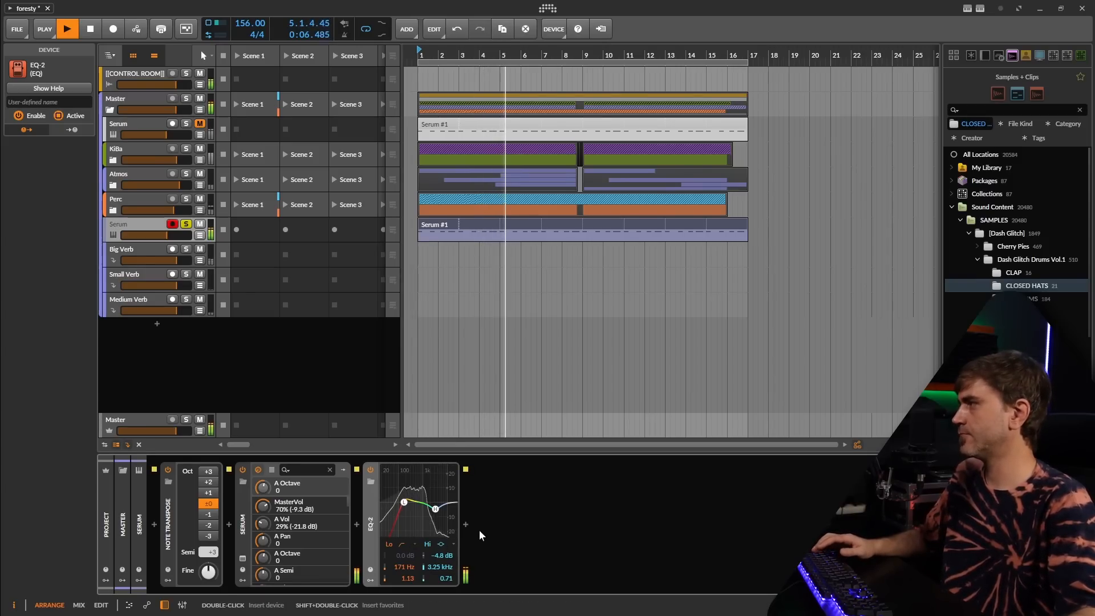
{"action": "key", "text": "space"}
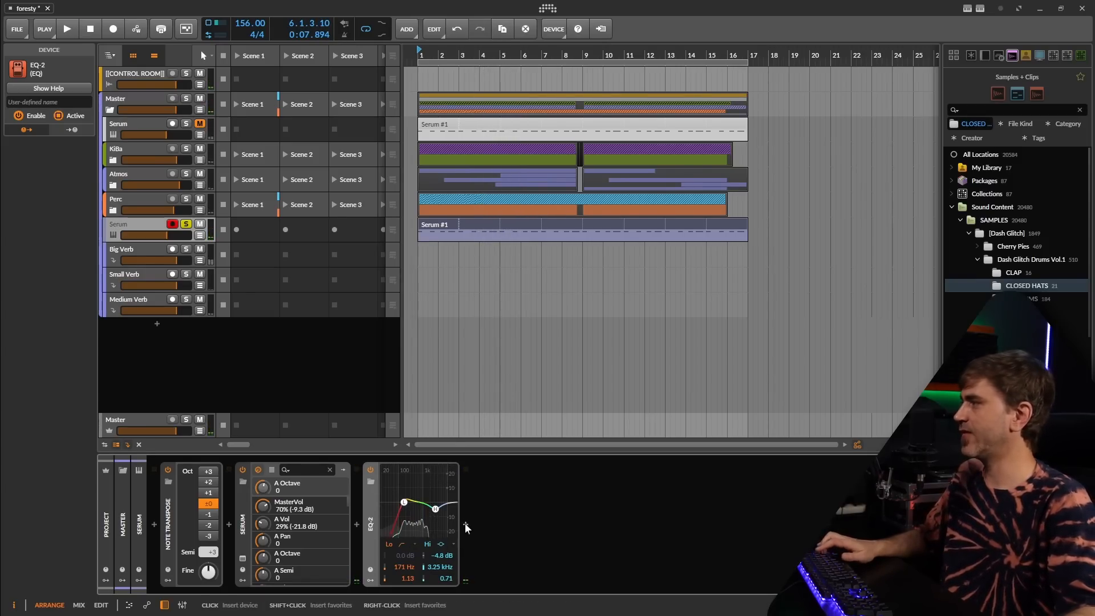
- Insert the kHs Resonator effect after EQ-2
{"action": "left_click", "coordinate": [465, 523]}
{"action": "type", "text": "resonator"}
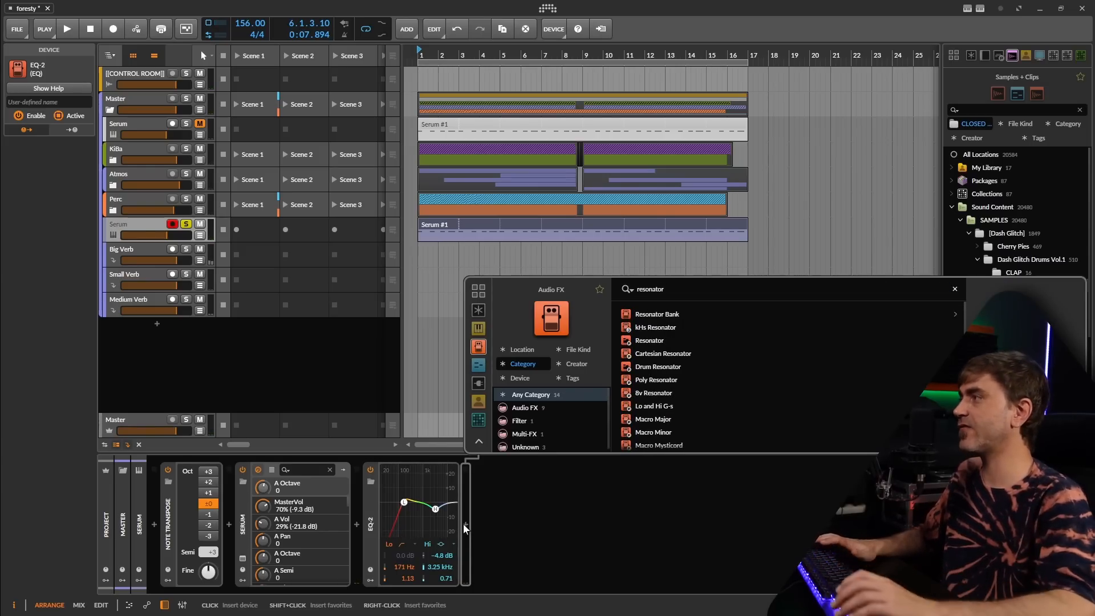
{"action": "left_click", "coordinate": [656, 327]}
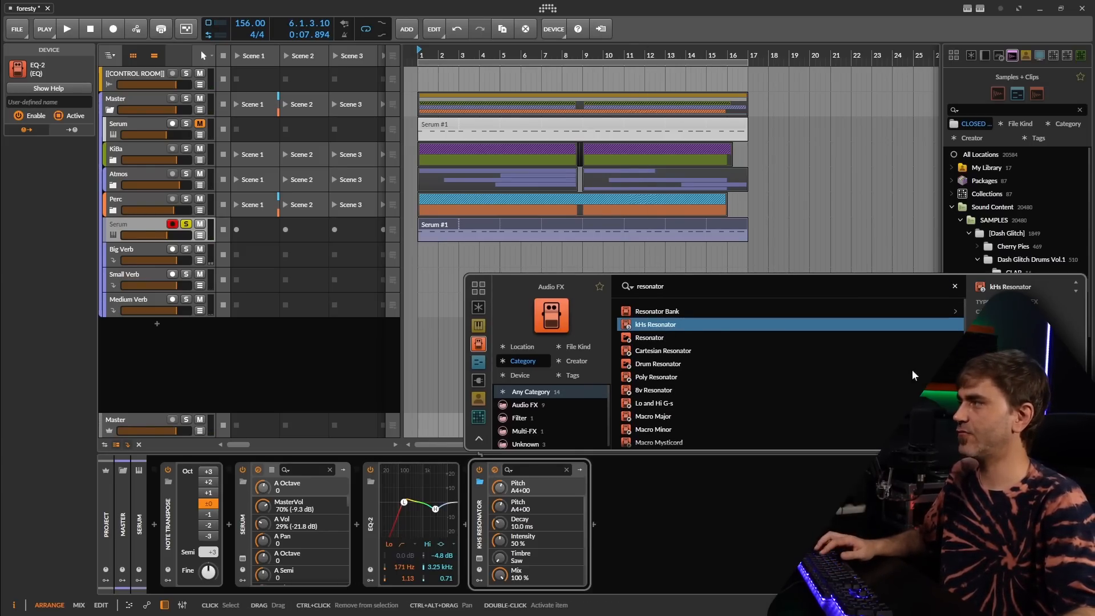
{"action": "key", "text": "Return"}
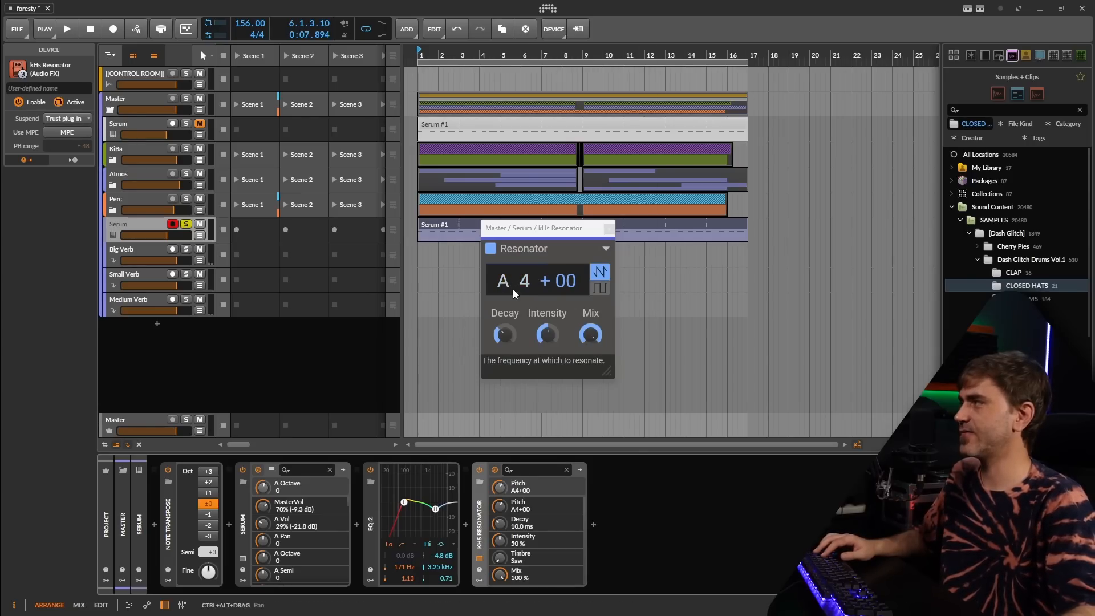
- Tune the Resonator to D#1 with a decay of 20.7 ms and an intensity of 44 % while auditioning
{"action": "left_click_drag", "start_coordinate": [515, 290], "coordinate": [515, 342]}
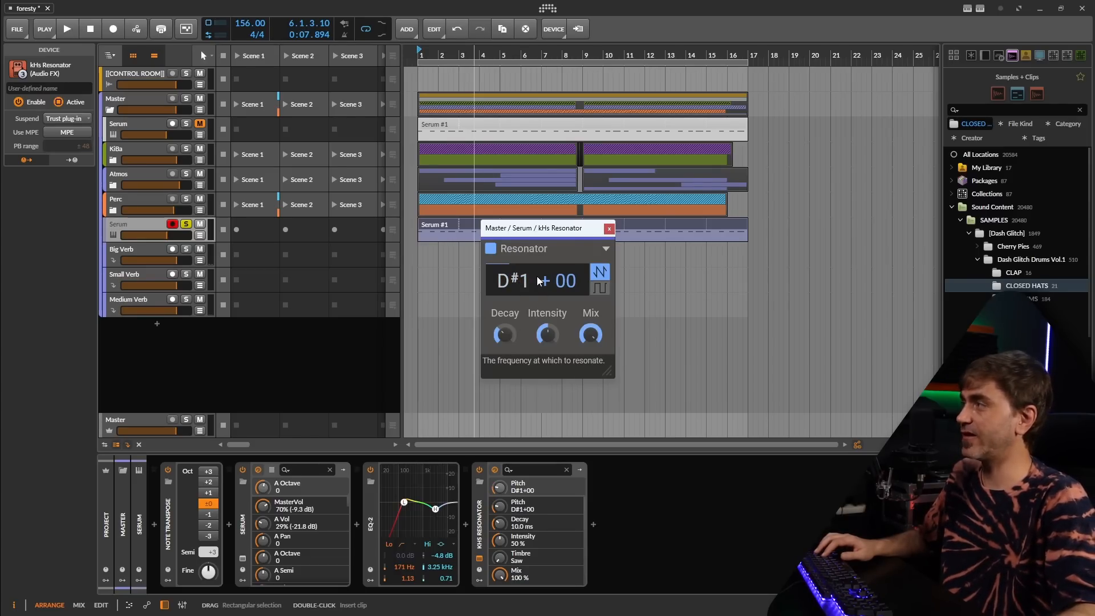
{"action": "key", "text": "space"}
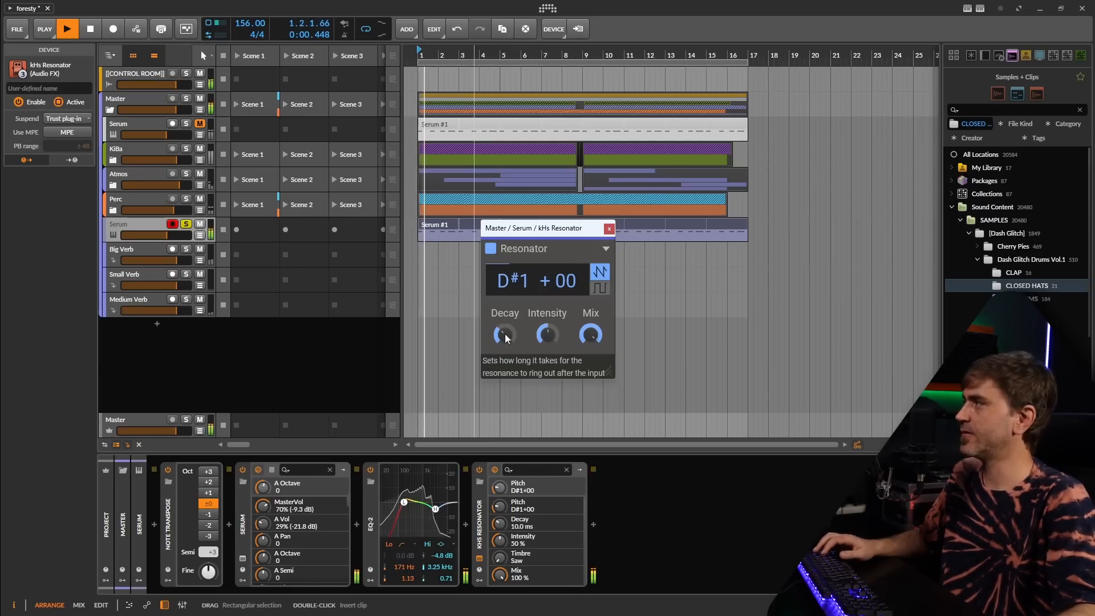
{"action": "mouse_move", "coordinate": [504, 334]}
{"action": "left_mouse_down"}
{"action": "mouse_move", "coordinate": [504, 319]}
{"action": "mouse_move", "coordinate": [505, 341]}
{"action": "mouse_move", "coordinate": [548, 338]}
{"action": "mouse_move", "coordinate": [505, 342]}
{"action": "left_mouse_up"}
{"action": "key", "text": "space"}
{"action": "key", "text": "space"}
{"action": "key", "text": "space"}
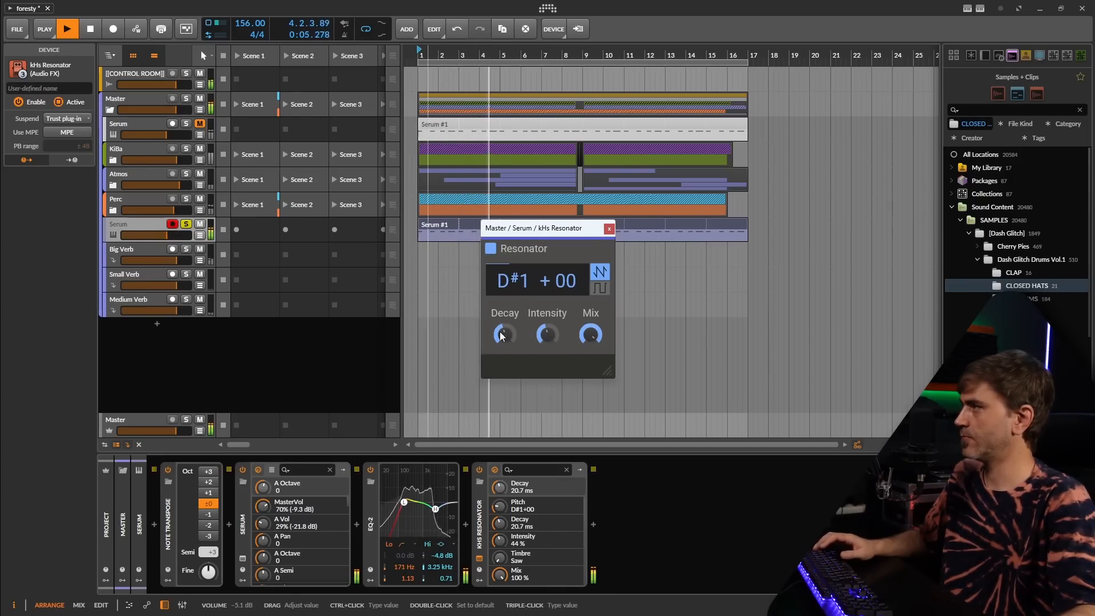
- Try the Resonator with a 58 % mix, a D#2 pitch at full mix, and a decay of 7.50 ms
{"action": "mouse_move", "coordinate": [589, 339]}
{"action": "left_mouse_down"}
{"action": "mouse_move", "coordinate": [589, 365]}
{"action": "mouse_move", "coordinate": [589, 345]}
{"action": "left_mouse_up"}
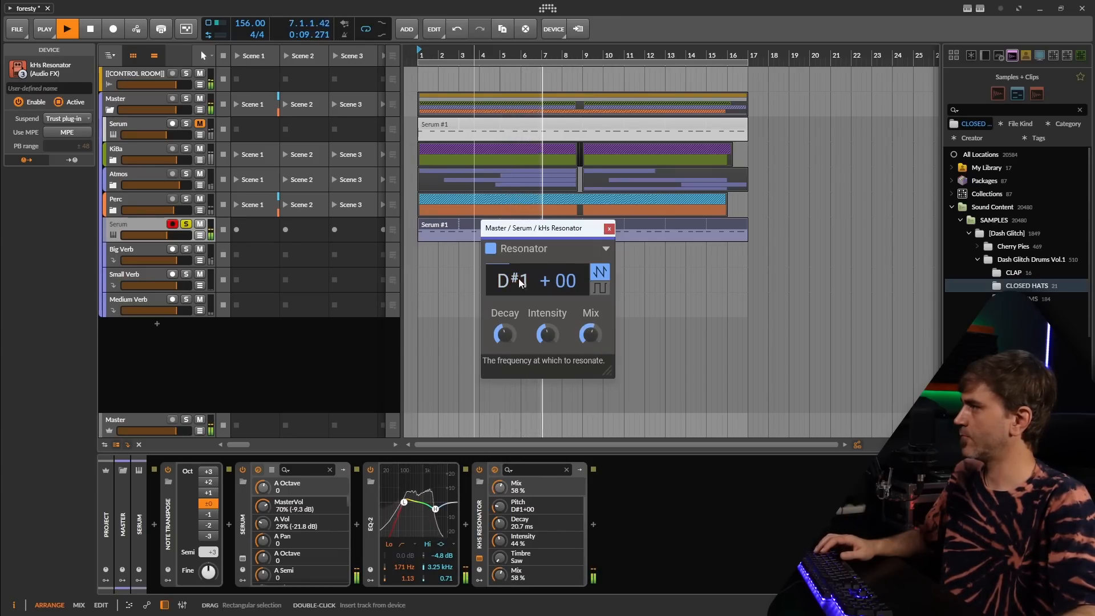
{"action": "left_click_drag", "start_coordinate": [513, 280], "coordinate": [513, 245]}
{"action": "left_click_drag", "start_coordinate": [590, 334], "coordinate": [590, 317]}
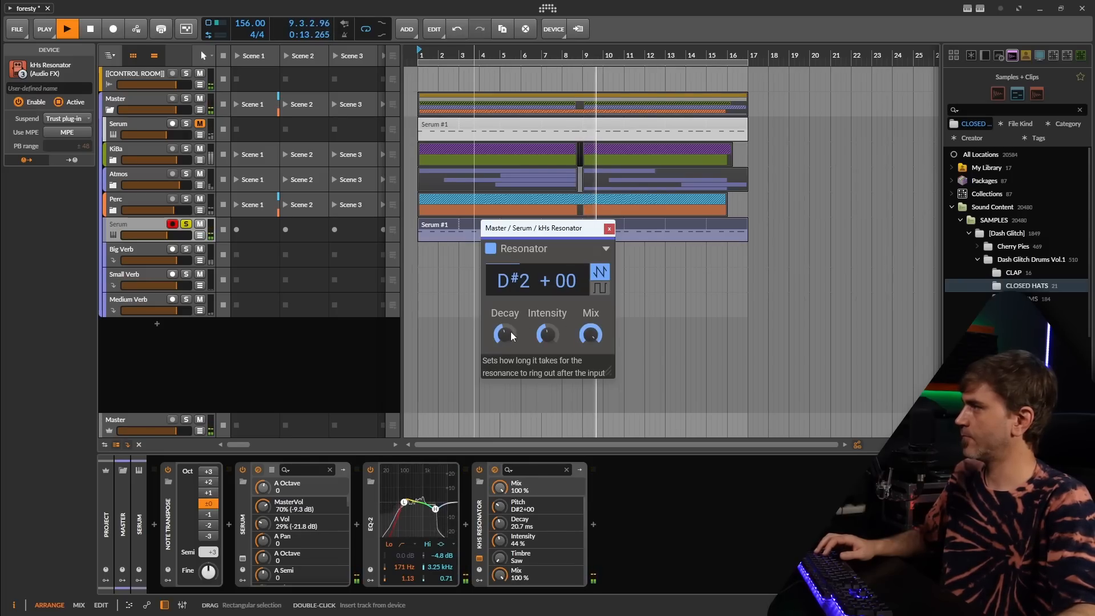
{"action": "left_click_drag", "start_coordinate": [504, 334], "coordinate": [504, 340]}
{"action": "left_click_drag", "start_coordinate": [504, 335], "coordinate": [506, 336]}
- Reopen Serum, pull LFO 1's end point down to zero, and close the synth window
{"action": "left_click", "coordinate": [242, 559]}
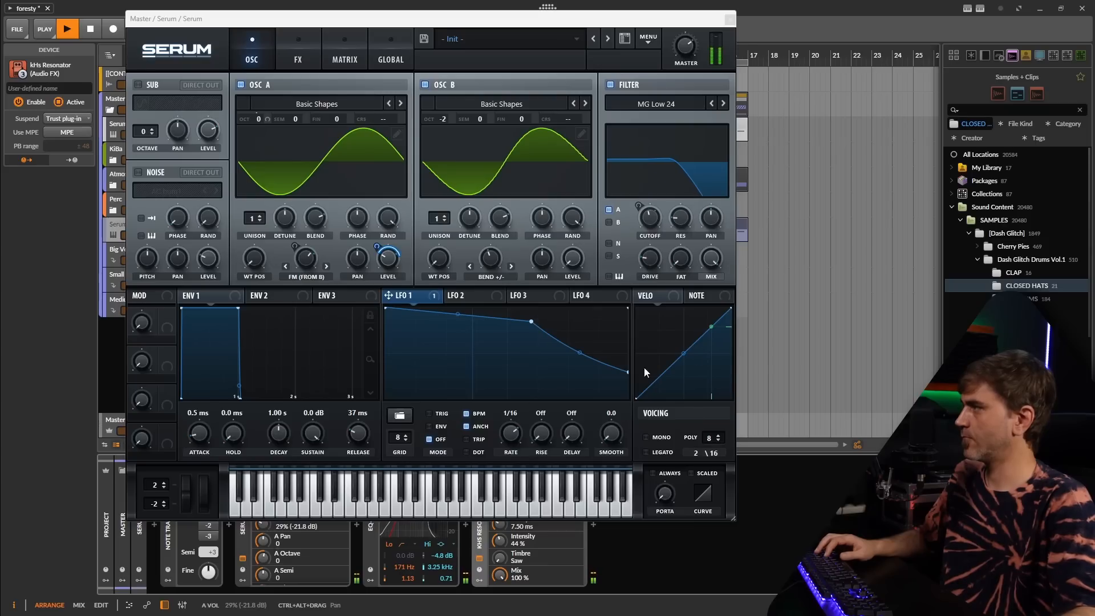
{"action": "left_click_drag", "start_coordinate": [628, 373], "coordinate": [640, 446]}
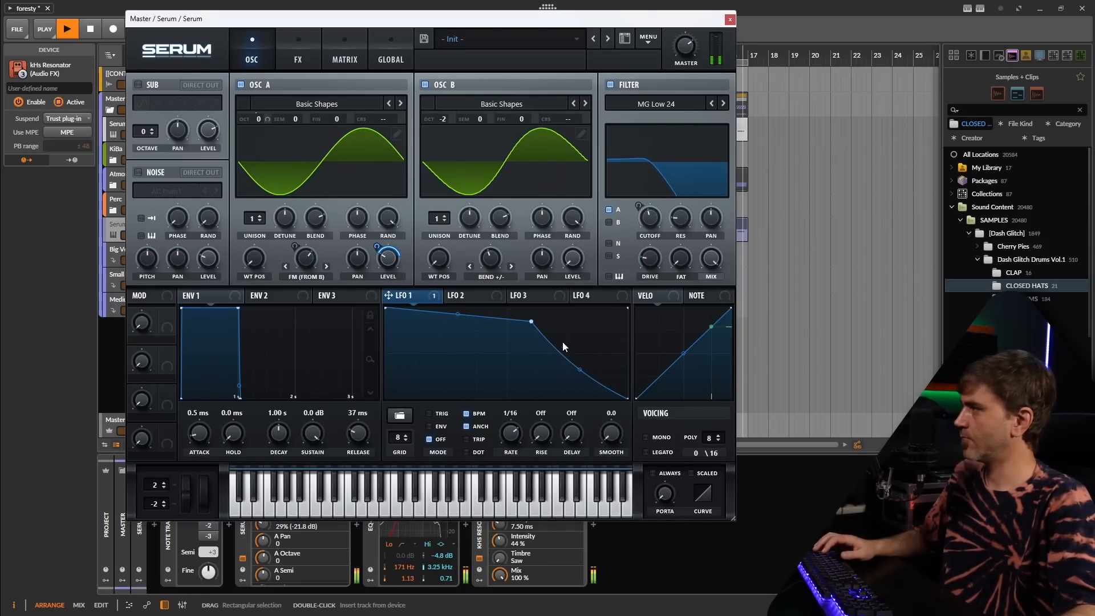
{"action": "left_click", "coordinate": [730, 20]}
- Restart playback and set the Resonator's pitch to D#1, intensity to 52 % and decay to 28.2 ms
{"action": "key", "text": "space"}
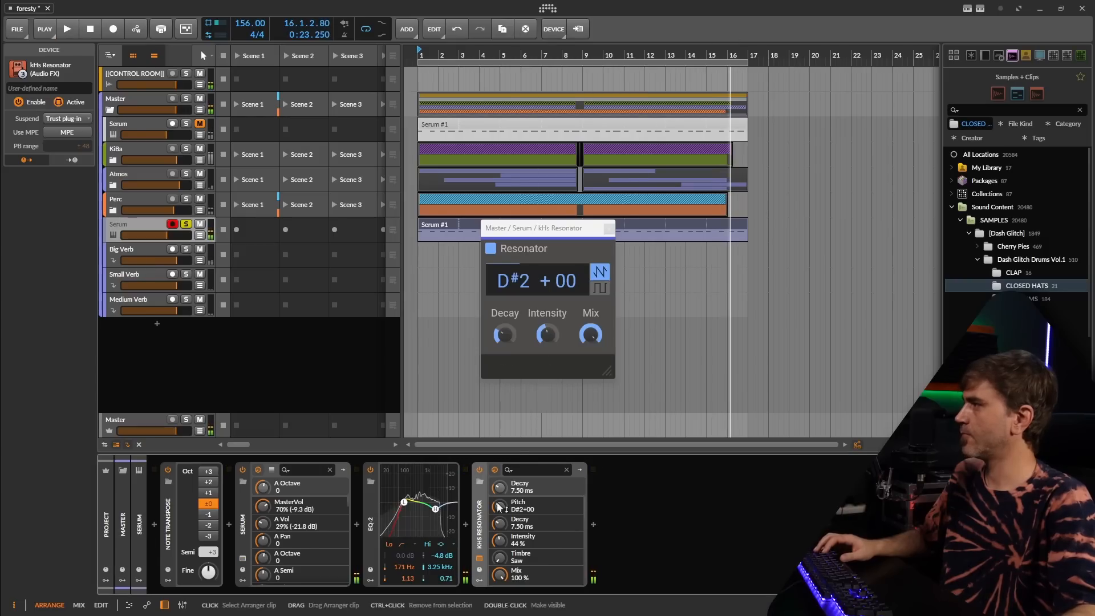
{"action": "key", "text": "space"}
{"action": "left_click_drag", "start_coordinate": [511, 340], "coordinate": [513, 341]}
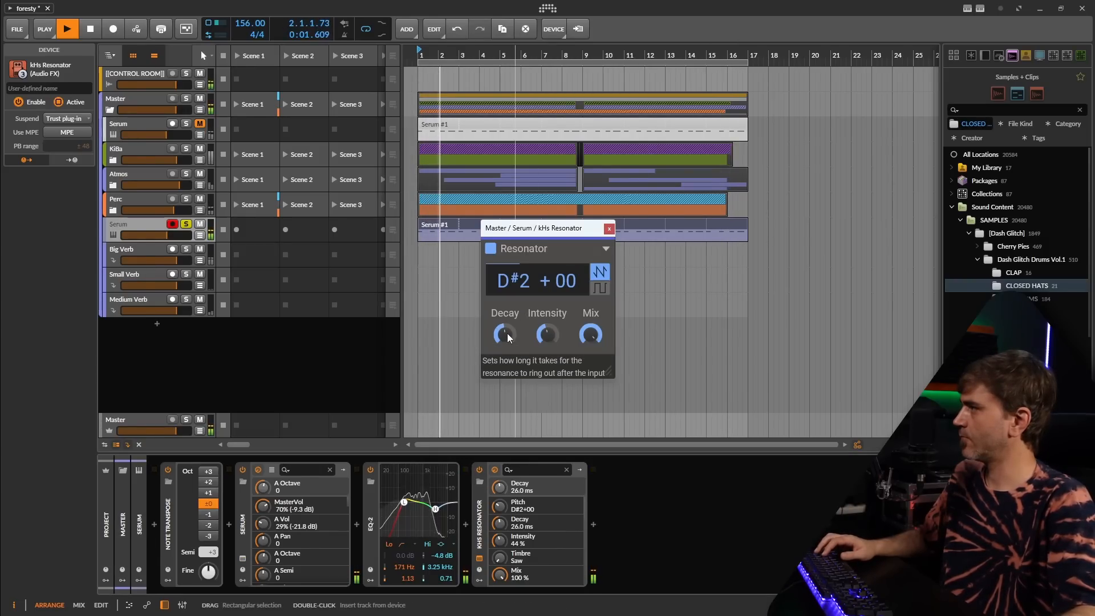
{"action": "left_click_drag", "start_coordinate": [514, 279], "coordinate": [513, 291]}
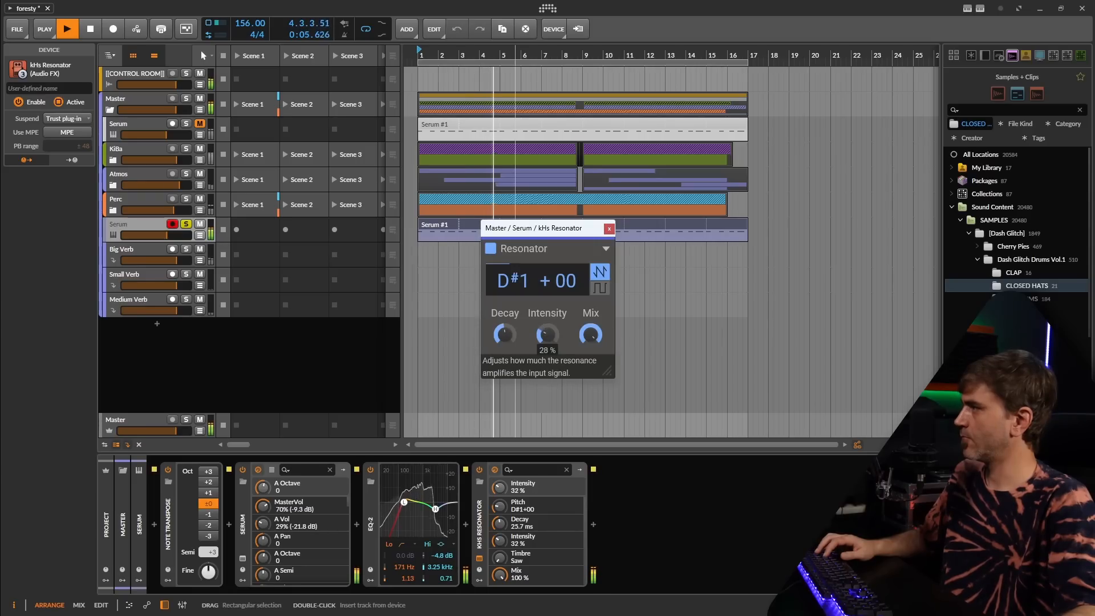
{"action": "mouse_move", "coordinate": [546, 334]}
{"action": "left_mouse_down"}
{"action": "mouse_move", "coordinate": [503, 333]}
{"action": "mouse_move", "coordinate": [562, 331]}
{"action": "left_mouse_up"}
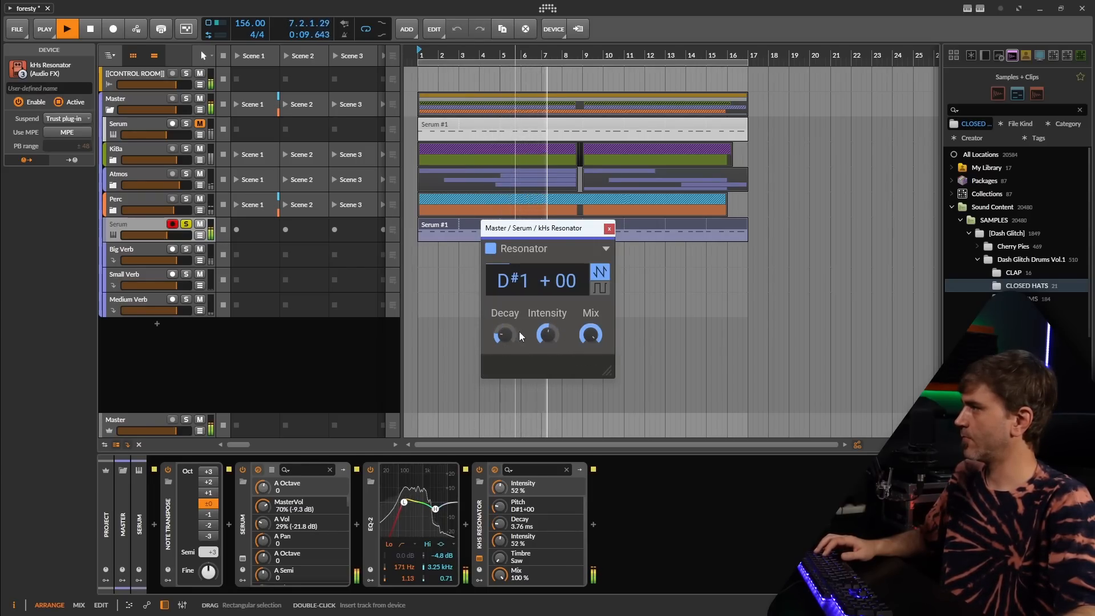
{"action": "left_click_drag", "start_coordinate": [495, 338], "coordinate": [504, 345]}
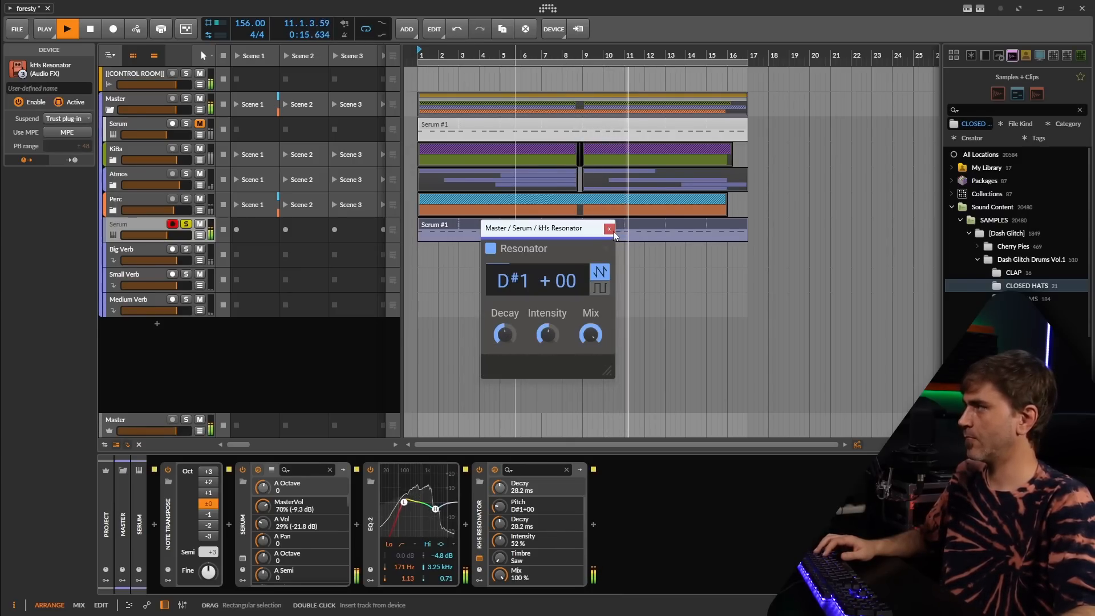
{"action": "key", "text": "space"}
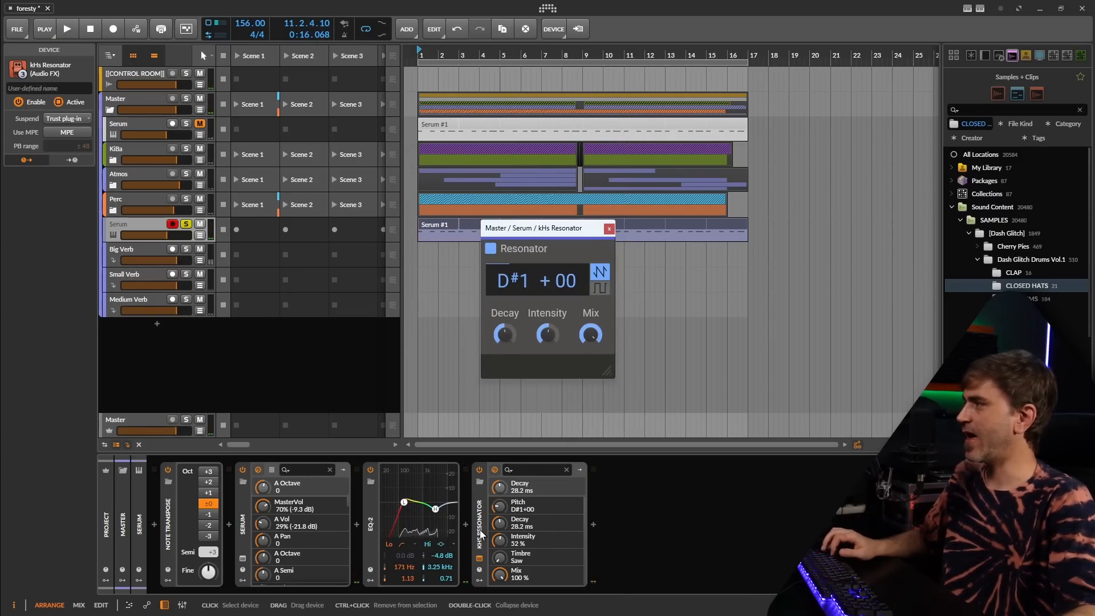
- Wrap the kHs Resonator in an FX Layer container
{"action": "left_click", "coordinate": [480, 533]}
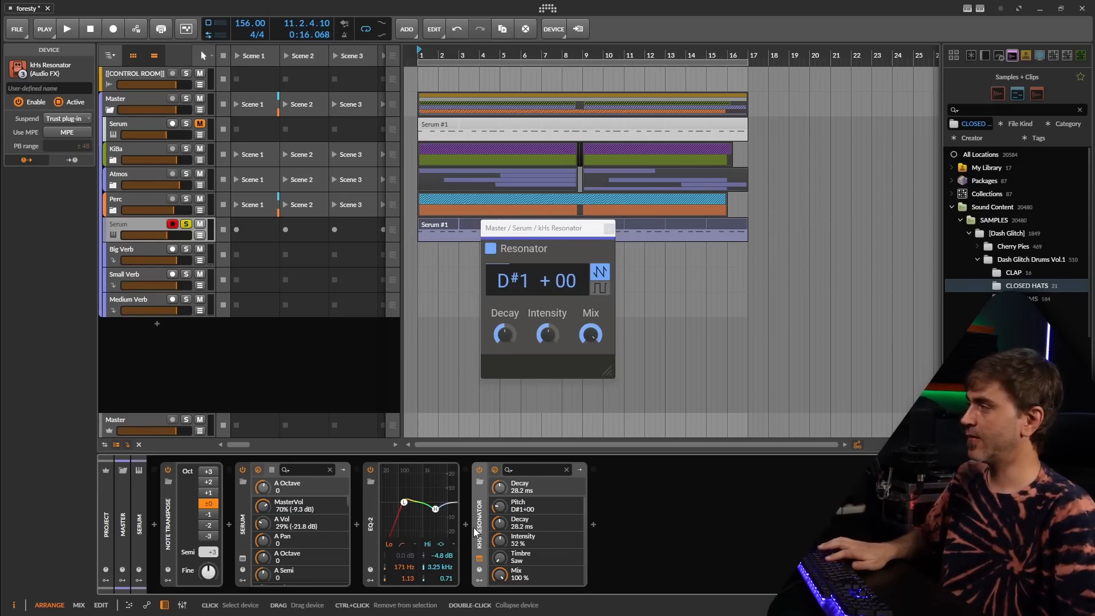
{"action": "key", "text": "ctrl+g"}
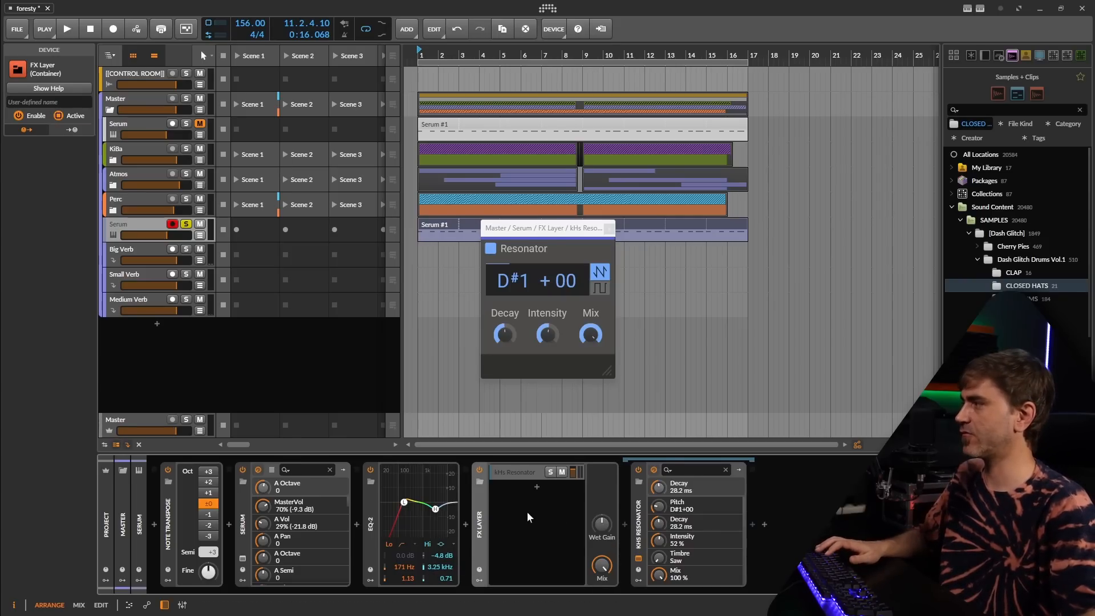
- Try adding a Filter device after the kHs Resonator in the FX Layer chain
{"action": "left_click", "coordinate": [523, 473]}
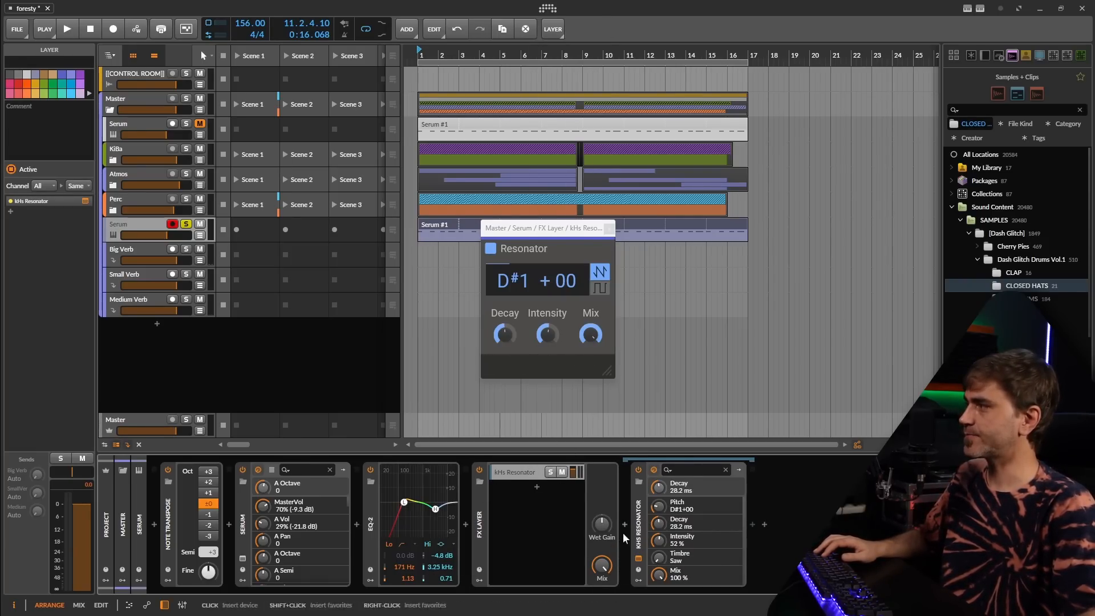
{"action": "left_click", "coordinate": [752, 524]}
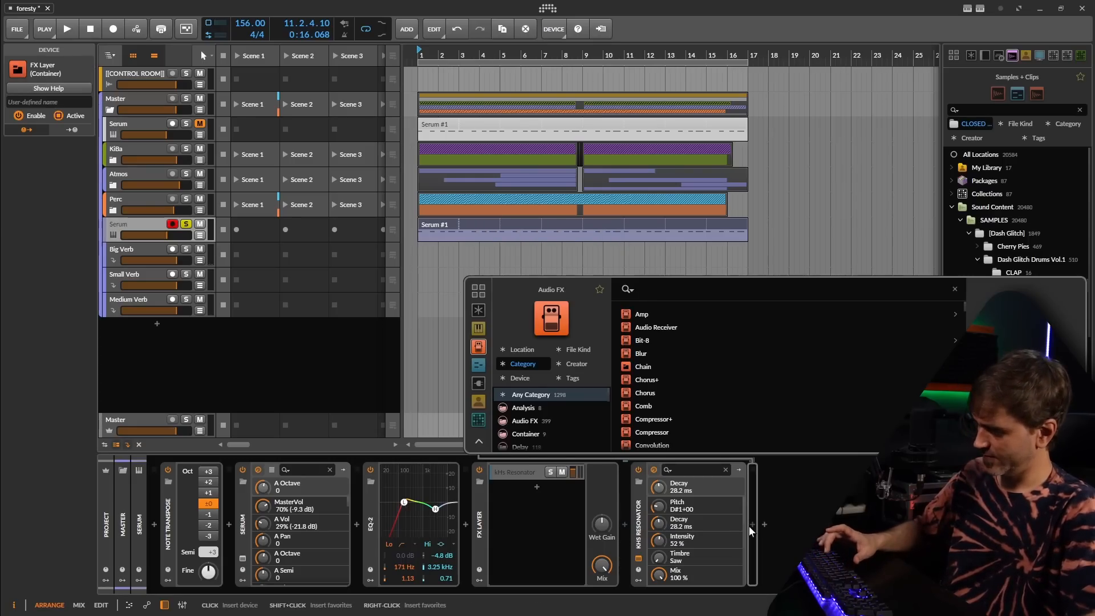
{"action": "type", "text": "fil"}
{"action": "left_click", "coordinate": [650, 327]}
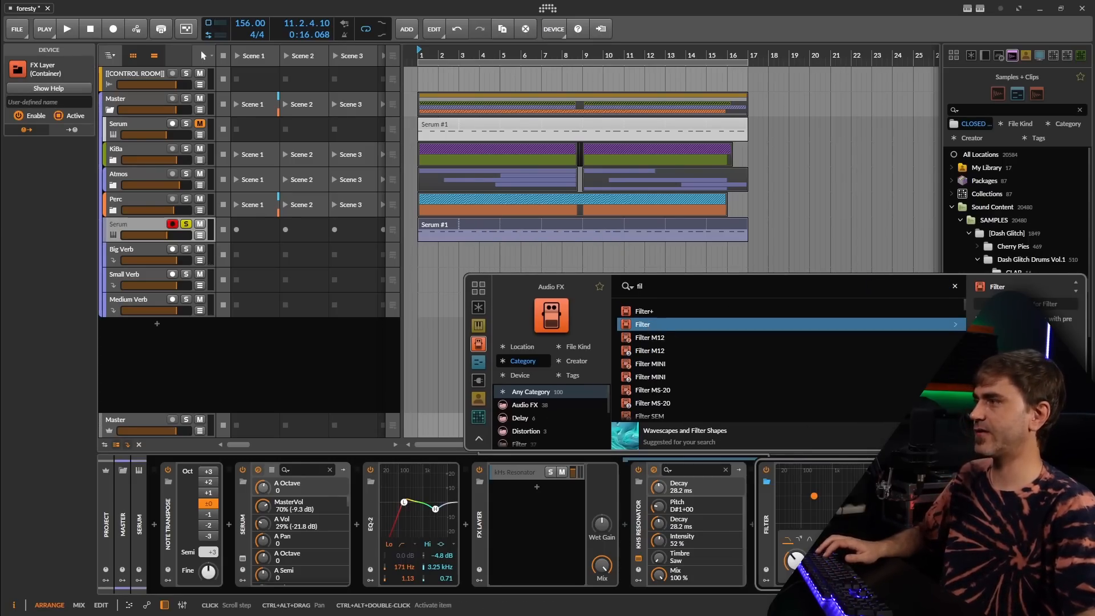
{"action": "key", "text": "Return"}
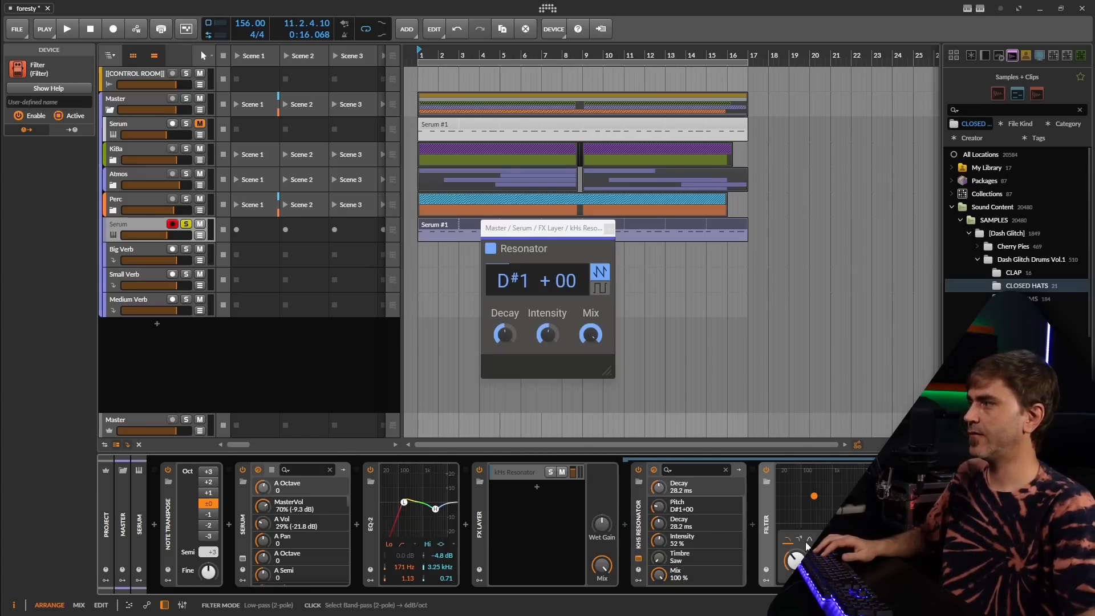
- Try the Resonator with an 86.1 ms decay and 79 % intensity while adjusting the Filter's frequency during playback
{"action": "key", "text": "space"}
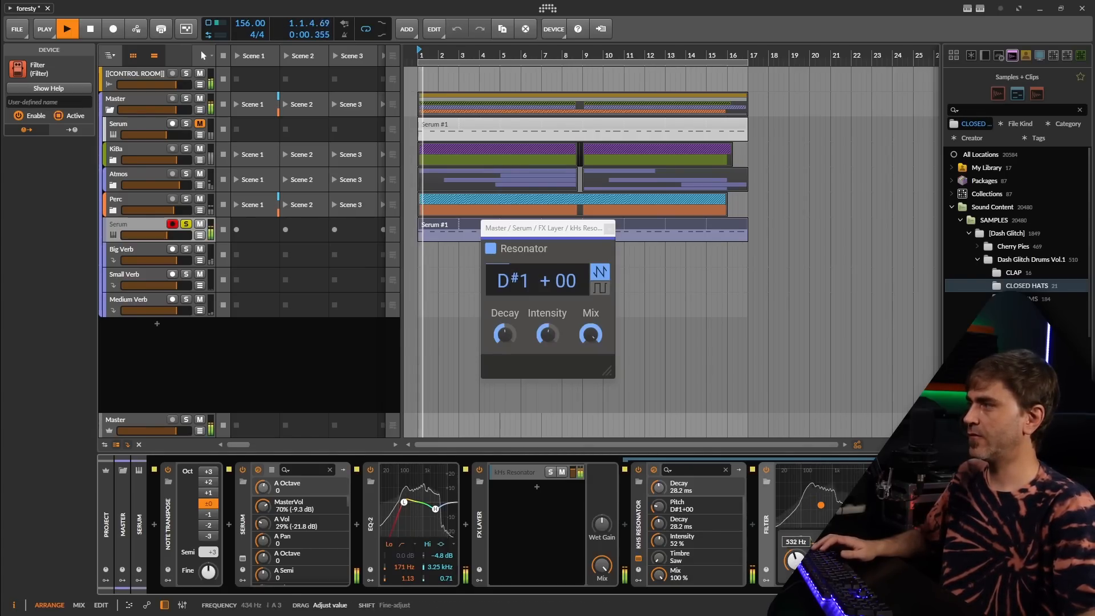
{"action": "key", "text": "space"}
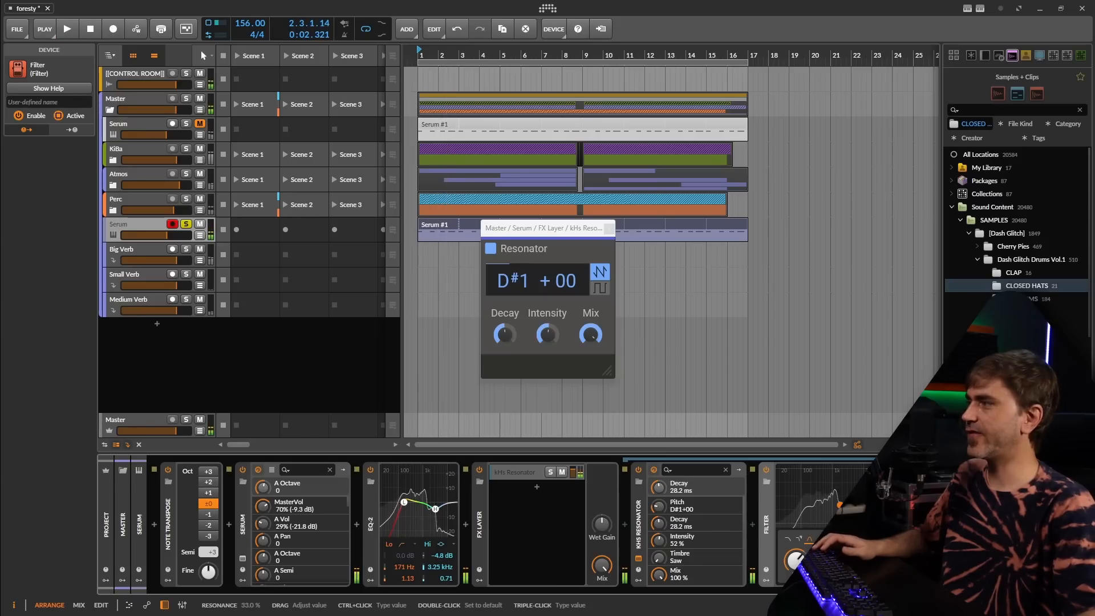
{"action": "left_click_drag", "start_coordinate": [505, 335], "coordinate": [505, 317]}
{"action": "mouse_move", "coordinate": [548, 335]}
{"action": "left_mouse_down"}
{"action": "mouse_move", "coordinate": [548, 314]}
{"action": "mouse_move", "coordinate": [505, 331]}
{"action": "mouse_move", "coordinate": [547, 325]}
{"action": "left_mouse_up"}
{"action": "key", "text": "space"}
{"action": "left_click_drag", "start_coordinate": [795, 560], "coordinate": [795, 579]}
{"action": "key", "text": "space"}
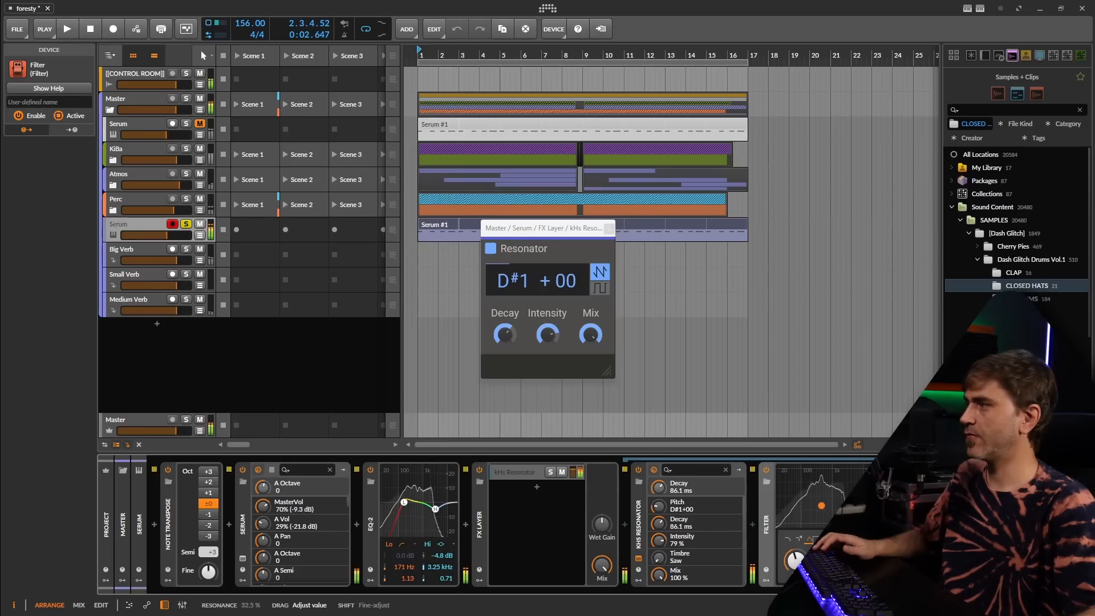
- Try the Resonator at D#2 with 46.2 ms decay and 67 % intensity, a lower FX Layer mix and a 1.37 kHz filter frequency
{"action": "key", "text": "space"}
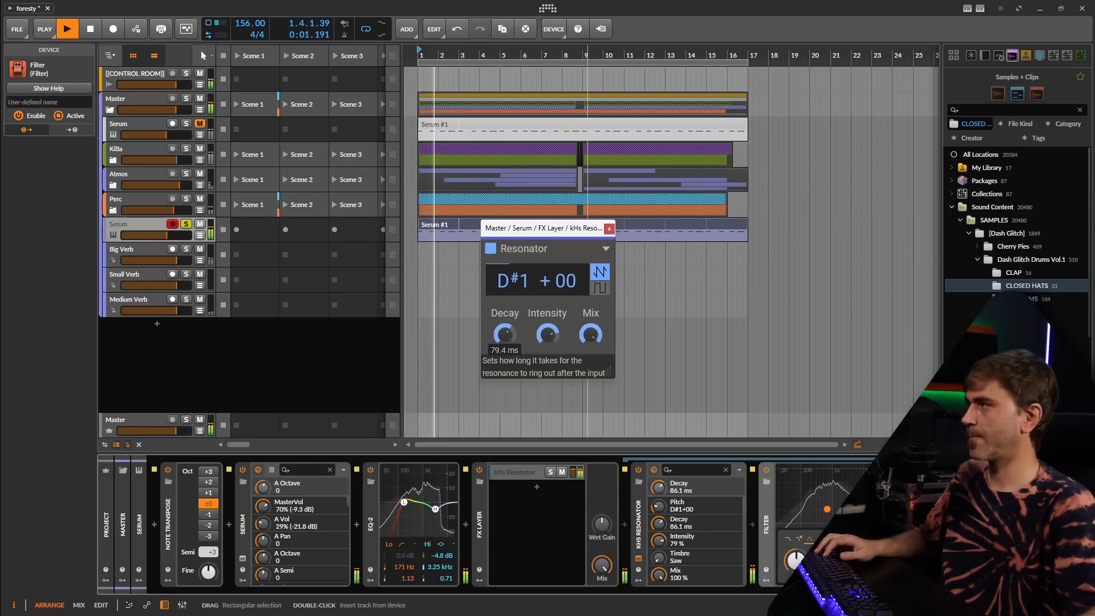
{"action": "key", "text": "space"}
{"action": "mouse_move", "coordinate": [604, 565]}
{"action": "left_mouse_down"}
{"action": "mouse_move", "coordinate": [604, 602]}
{"action": "mouse_move", "coordinate": [608, 558]}
{"action": "left_mouse_up"}
{"action": "key", "text": "space"}
{"action": "mouse_move", "coordinate": [546, 333]}
{"action": "left_mouse_down"}
{"action": "mouse_move", "coordinate": [506, 339]}
{"action": "mouse_move", "coordinate": [547, 340]}
{"action": "left_mouse_up"}
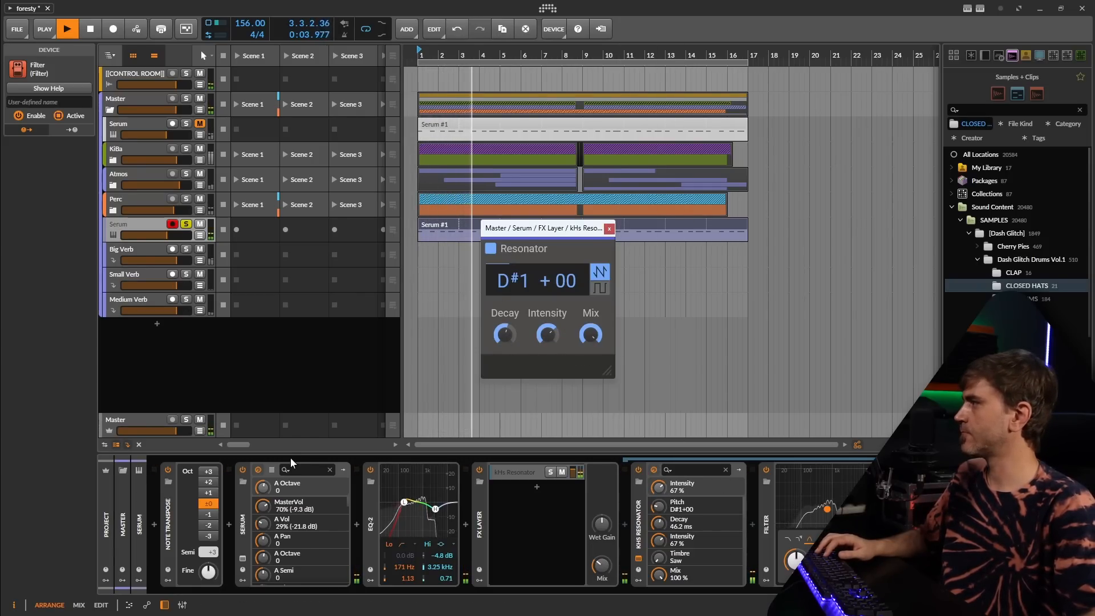
{"action": "left_click_drag", "start_coordinate": [517, 287], "coordinate": [505, 263]}
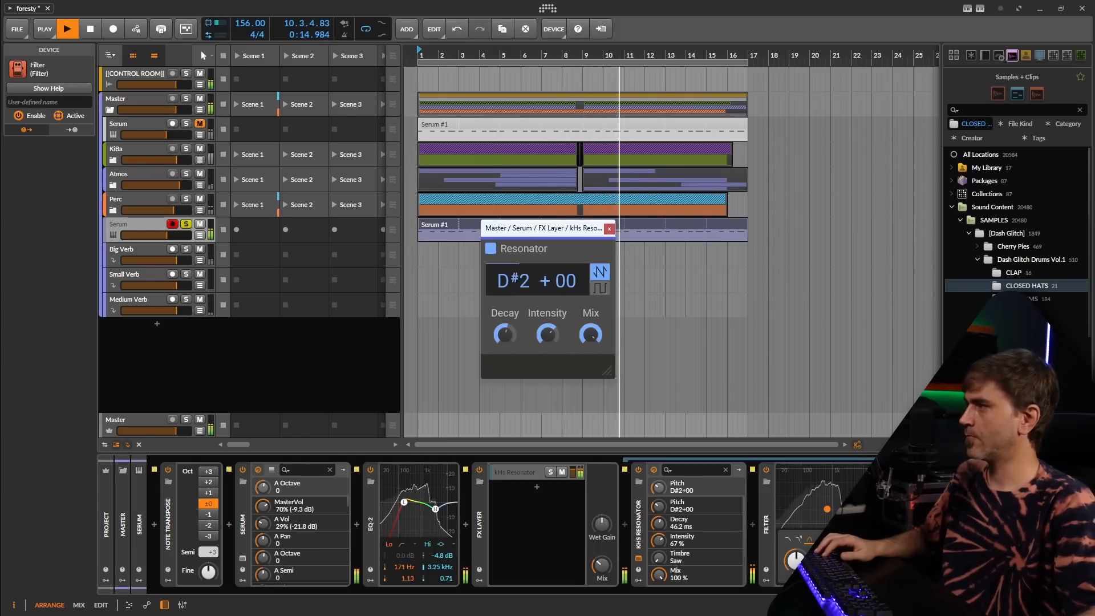
{"action": "left_click_drag", "start_coordinate": [795, 560], "coordinate": [795, 549]}
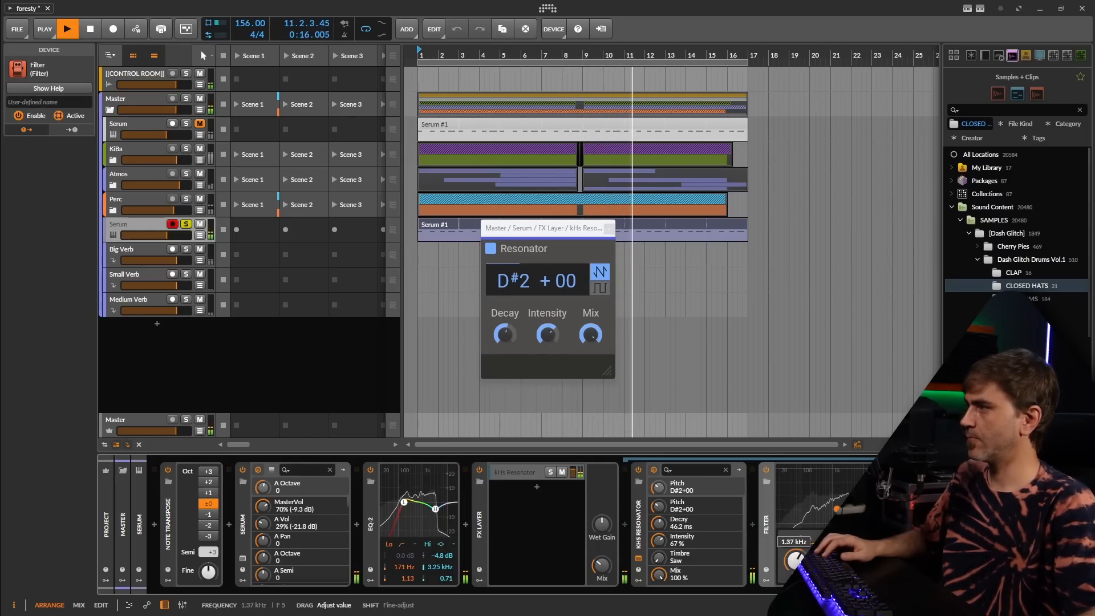
- Insert a Comb device after the bypassed FX Layer, setting its frequency to 37.6 Hz and reducing its mix
{"action": "left_click", "coordinate": [494, 525]}
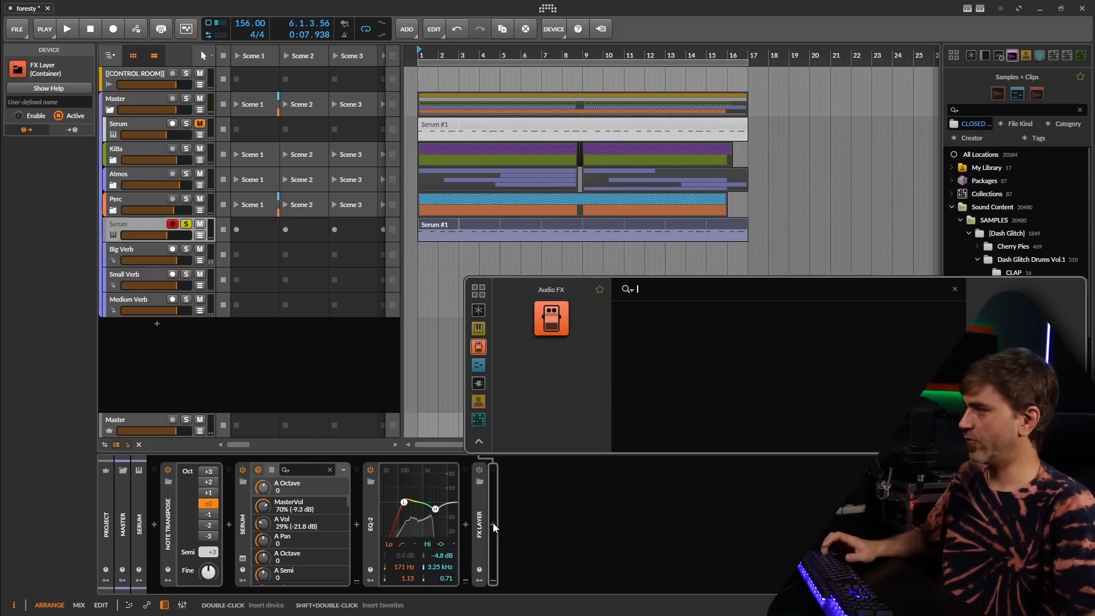
{"action": "type", "text": "comb"}
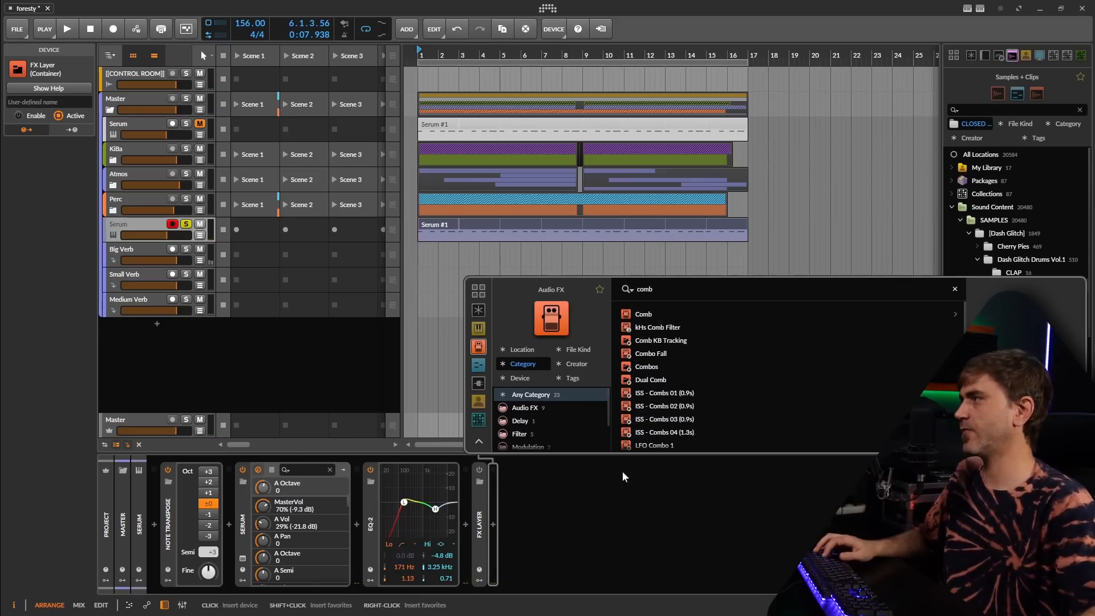
{"action": "double_click", "coordinate": [644, 314]}
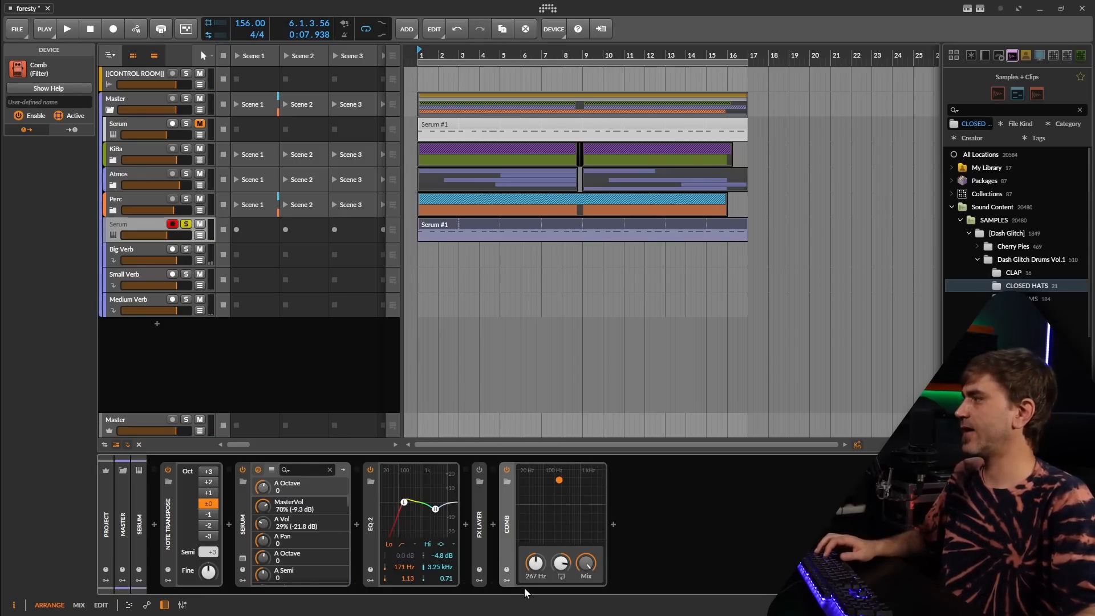
{"action": "key", "text": "space"}
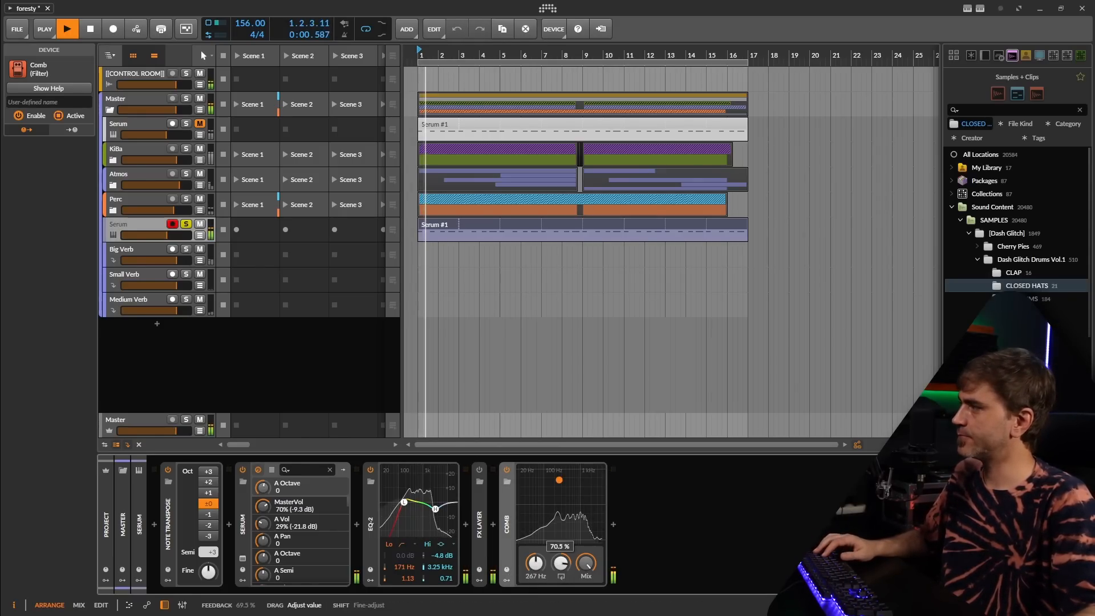
{"action": "left_click_drag", "start_coordinate": [536, 565], "coordinate": [586, 565]}
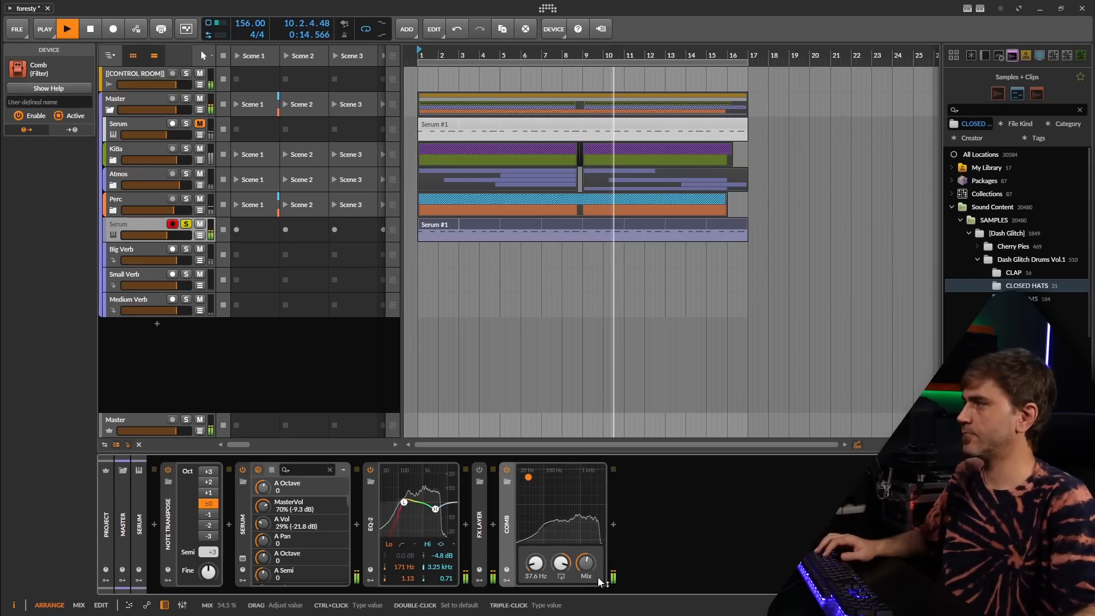
{"action": "left_click_drag", "start_coordinate": [586, 564], "coordinate": [585, 568]}
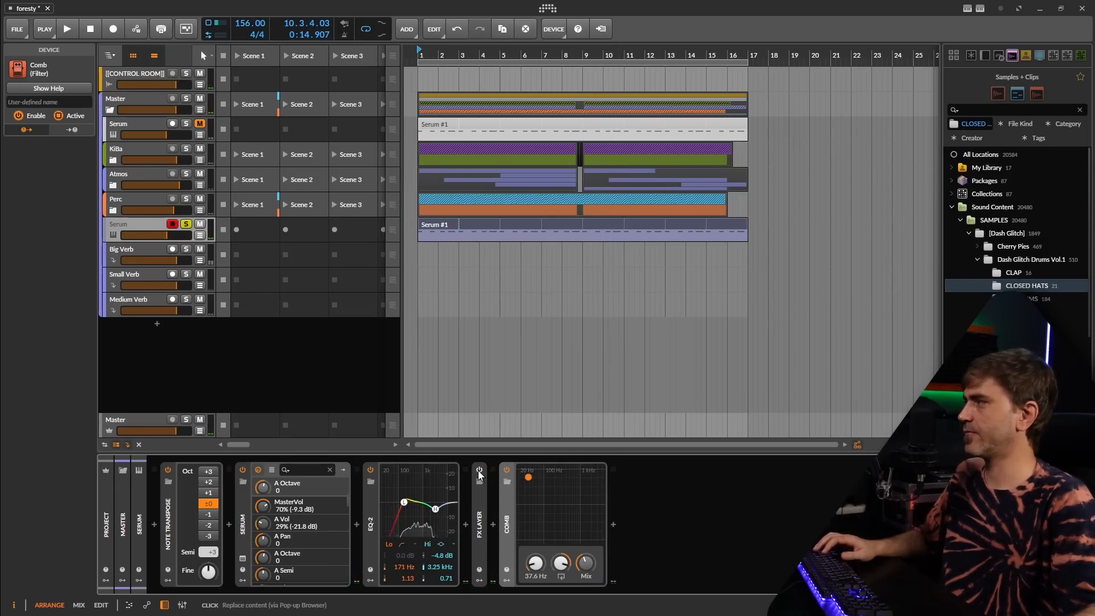
- Move the FX Layer behind the Comb and delete it from the Serum chain
{"action": "key", "text": "space"}
{"action": "left_click_drag", "start_coordinate": [477, 537], "coordinate": [642, 540]}
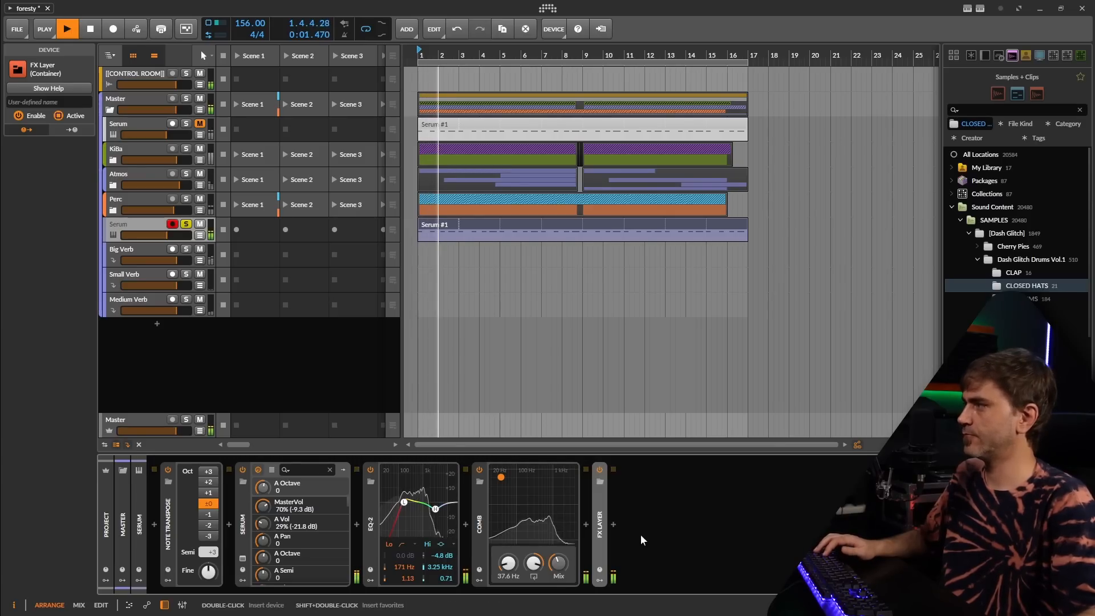
{"action": "double_click", "coordinate": [601, 527]}
{"action": "key", "text": "Delete"}
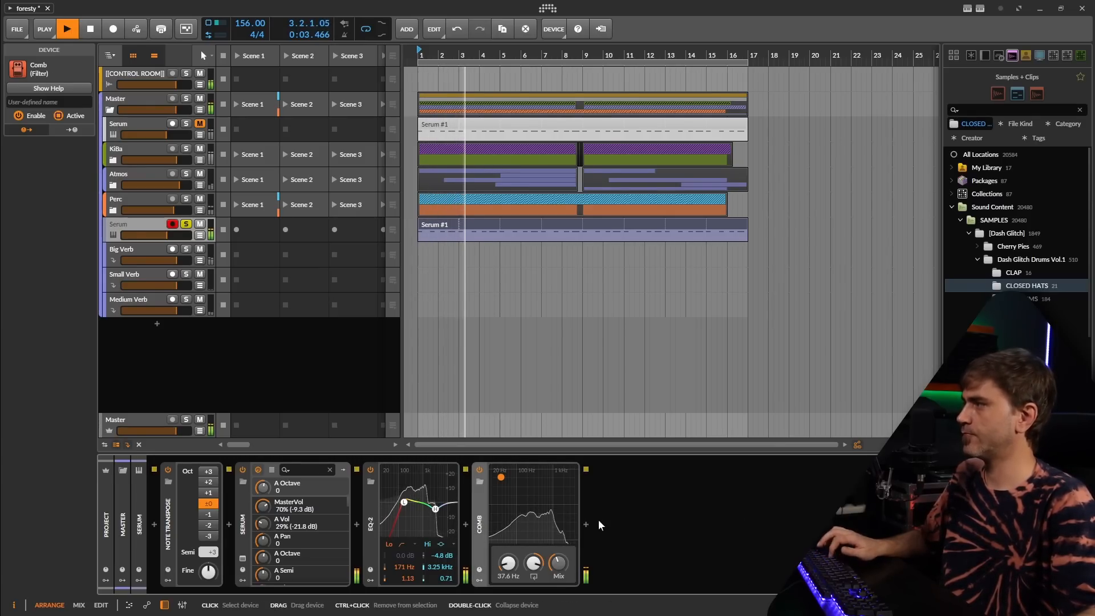
{"action": "key", "text": "space"}
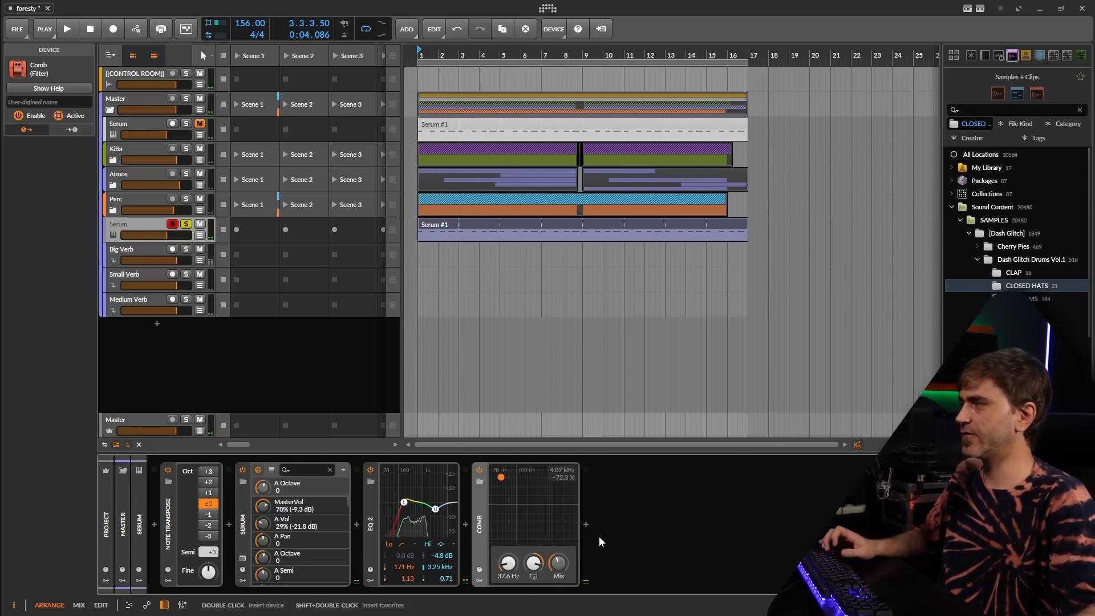
- Lower the Comb's mix to 37.5 % during playback
{"action": "key", "text": "space"}
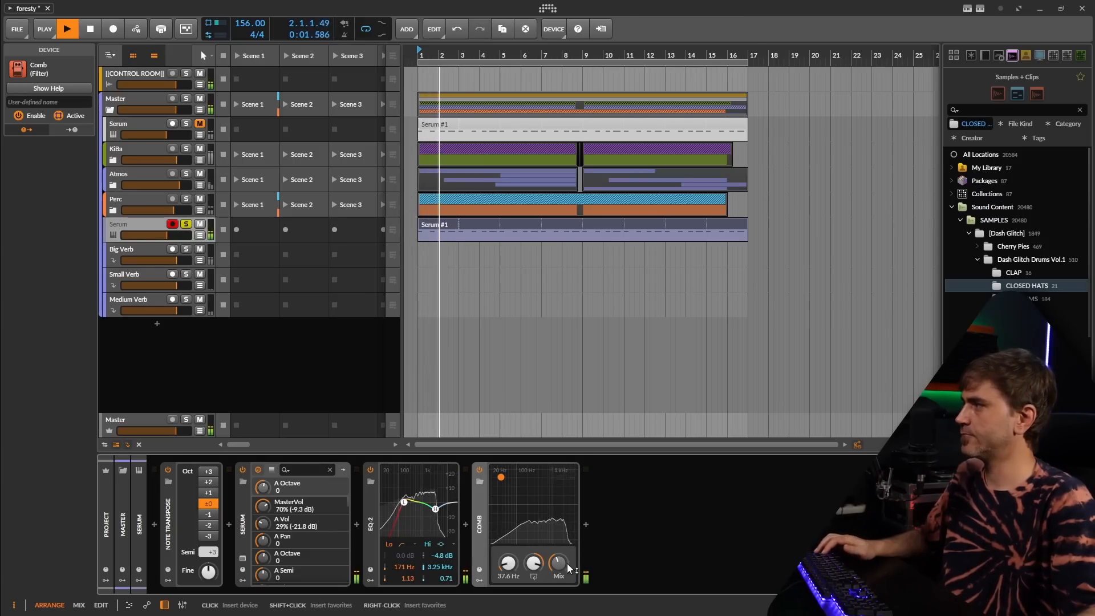
{"action": "mouse_move", "coordinate": [562, 556]}
{"action": "left_mouse_down"}
{"action": "mouse_move", "coordinate": [562, 568]}
{"action": "mouse_move", "coordinate": [537, 564]}
{"action": "mouse_move", "coordinate": [561, 562]}
{"action": "left_mouse_up"}
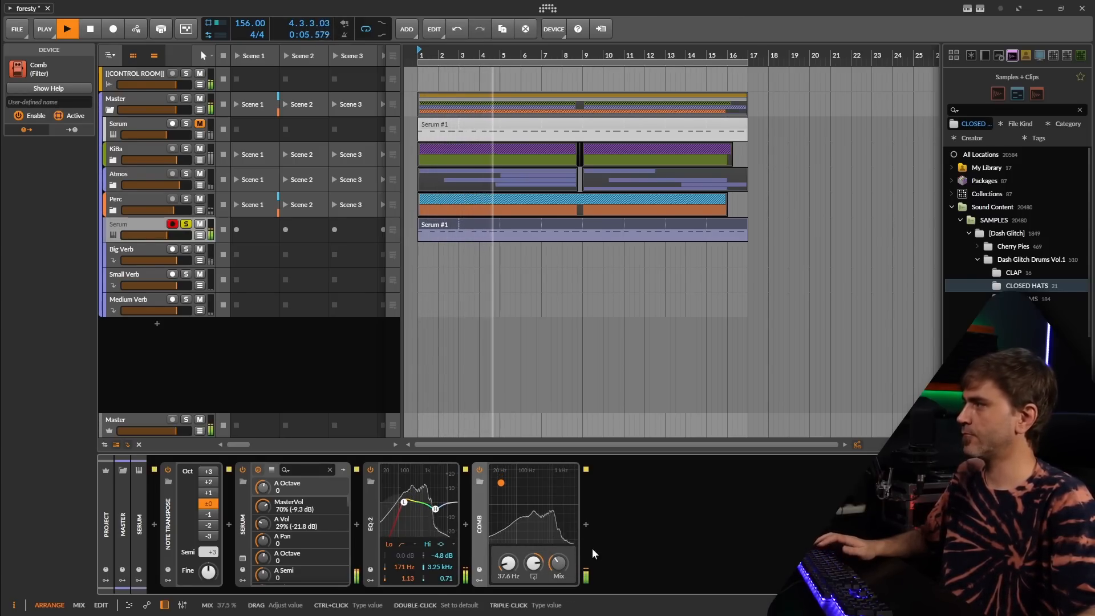
{"action": "key", "text": "space"}
- Add a Delay+ device after the Comb
{"action": "left_click", "coordinate": [586, 524]}
{"action": "type", "text": "de"}
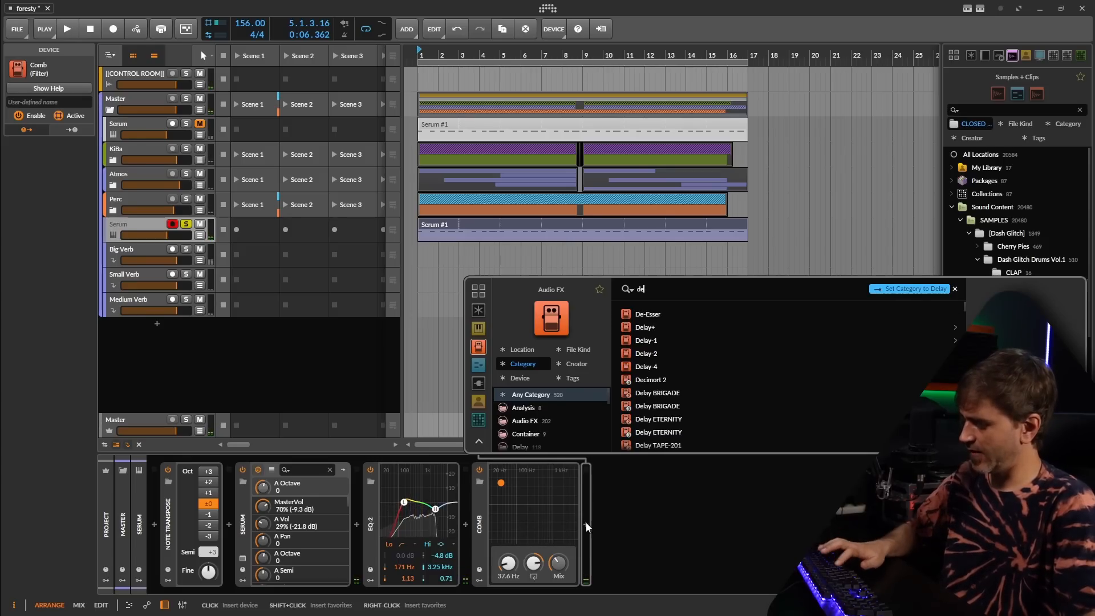
{"action": "type", "text": "lay"}
{"action": "left_click", "coordinate": [657, 317]}
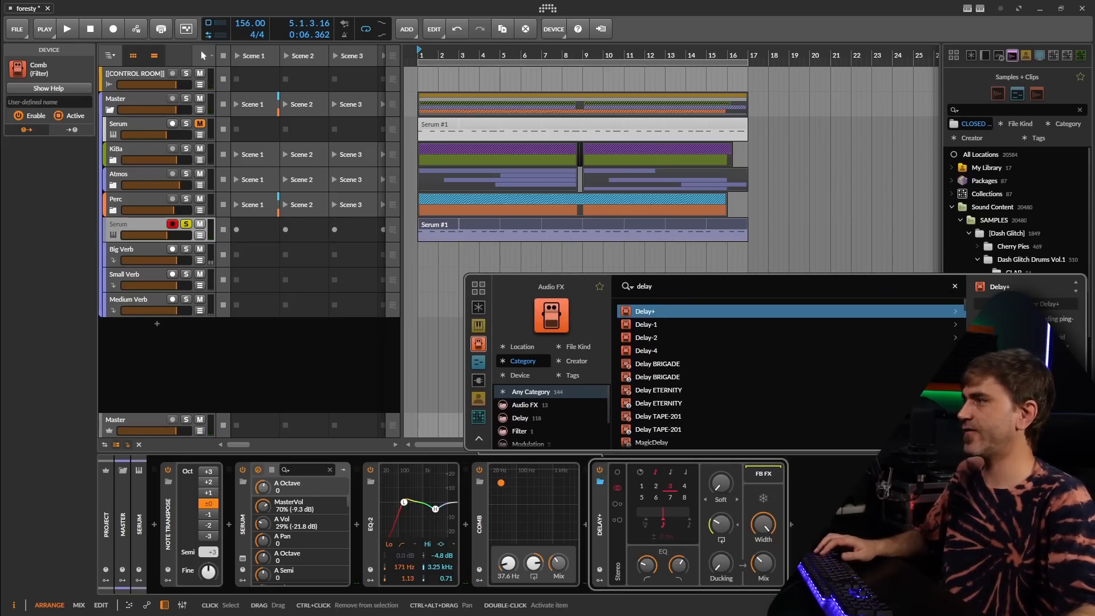
{"action": "key", "text": "Return"}
- Insert an EQ-2 between the Comb and Delay+ and set its low band to a low cut at 143 Hz
{"action": "left_click", "coordinate": [586, 524]}
{"action": "type", "text": "eq"}
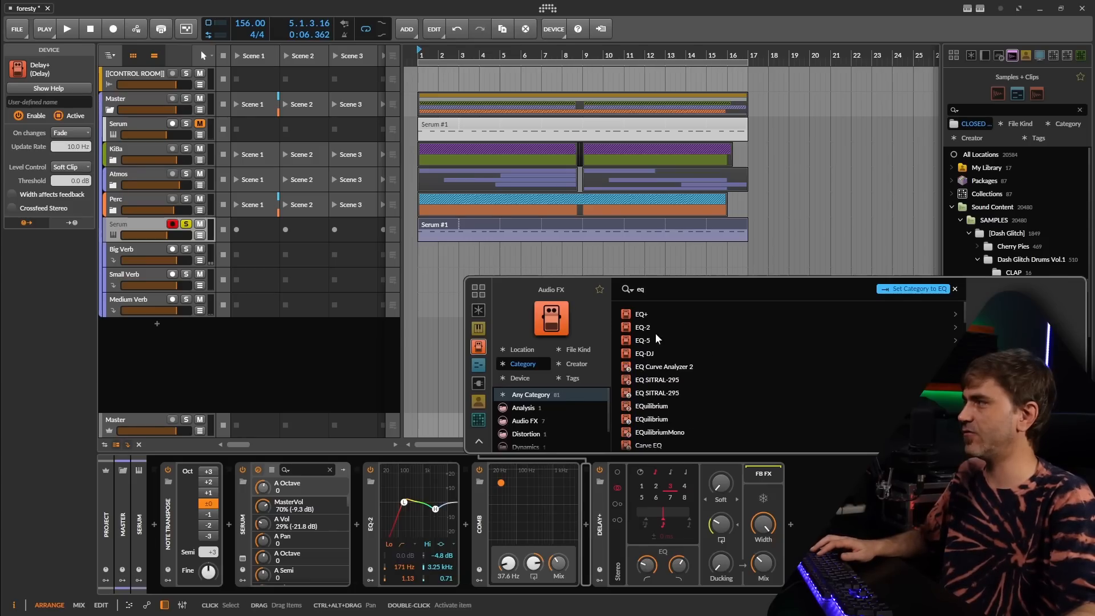
{"action": "left_click", "coordinate": [654, 324]}
{"action": "key", "text": "Return"}
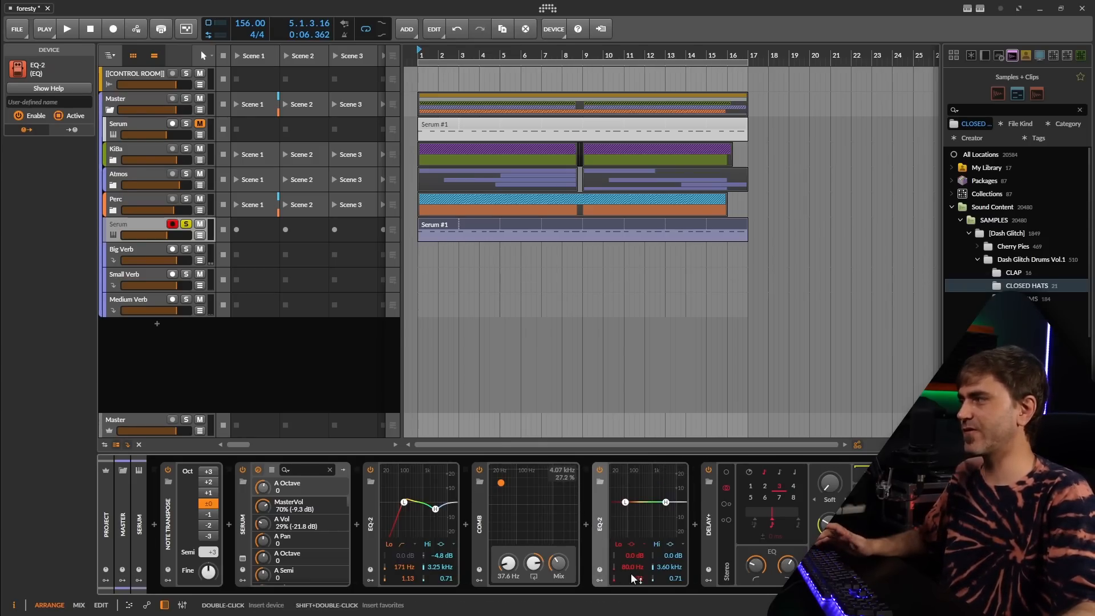
{"action": "left_click", "coordinate": [638, 543]}
{"action": "left_click", "coordinate": [656, 560]}
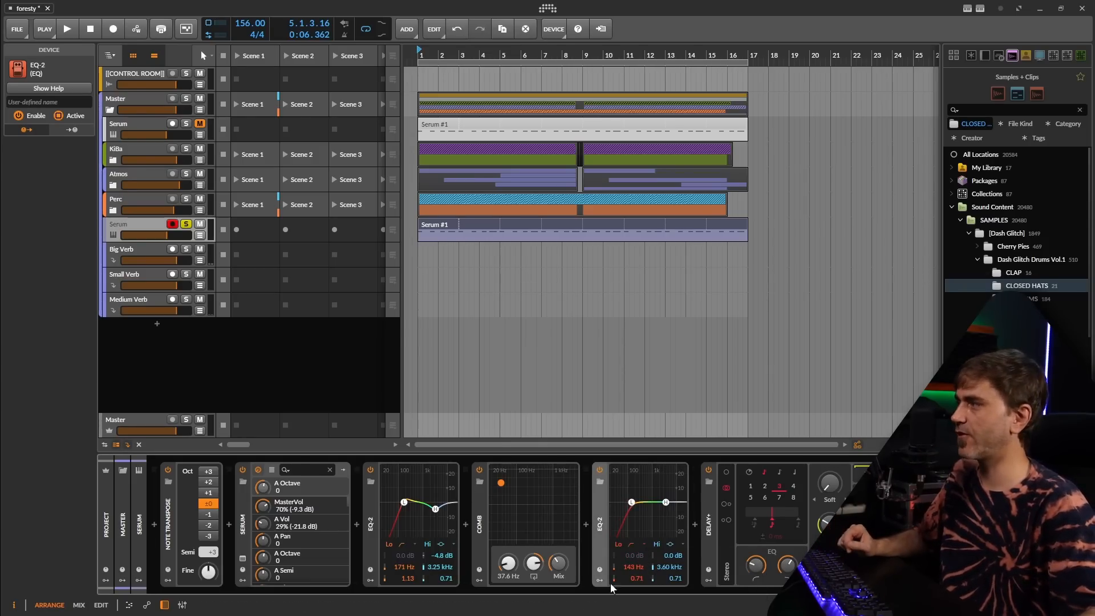
- Collapse the new EQ-2, then switch Delay+ to Ping L and lower its mix during playback
{"action": "key", "text": "space"}
{"action": "key", "text": "space"}
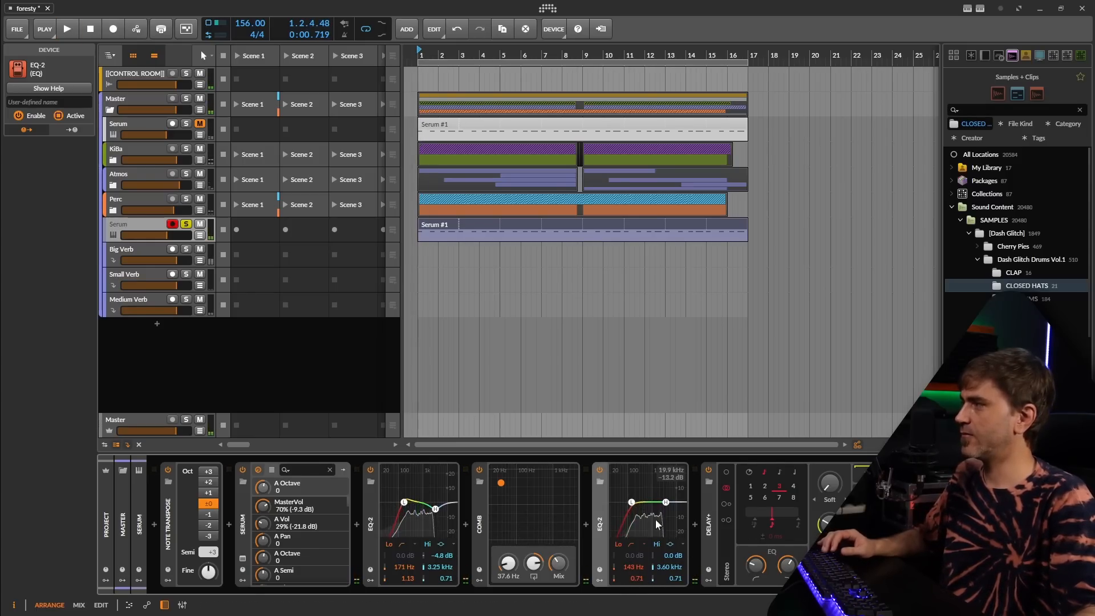
{"action": "double_click", "coordinate": [600, 525]}
{"action": "key", "text": "space"}
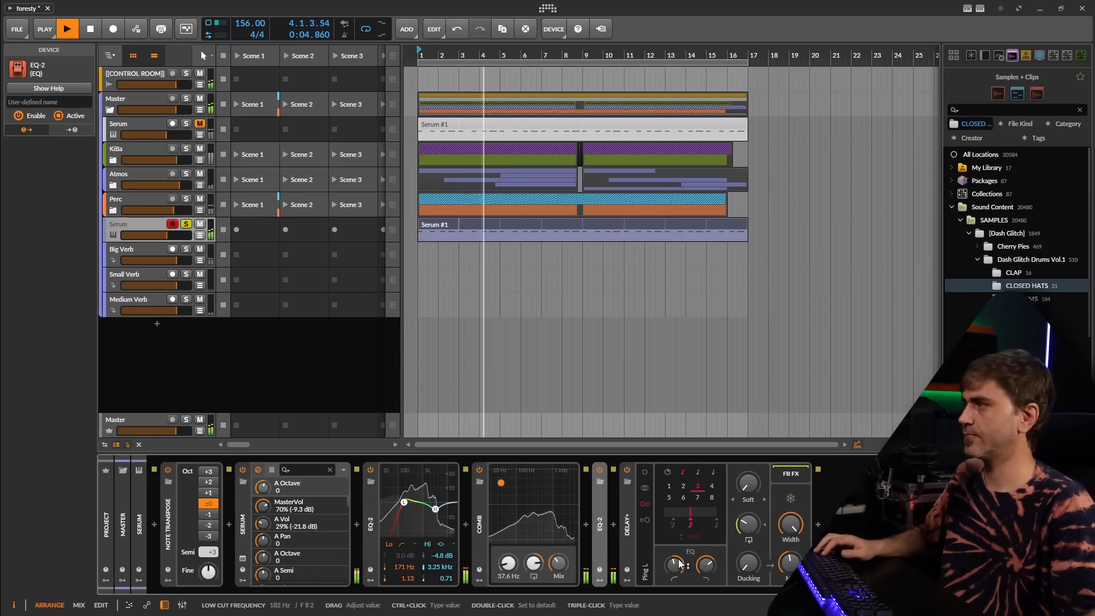
{"action": "left_click_drag", "start_coordinate": [791, 561], "coordinate": [791, 569]}
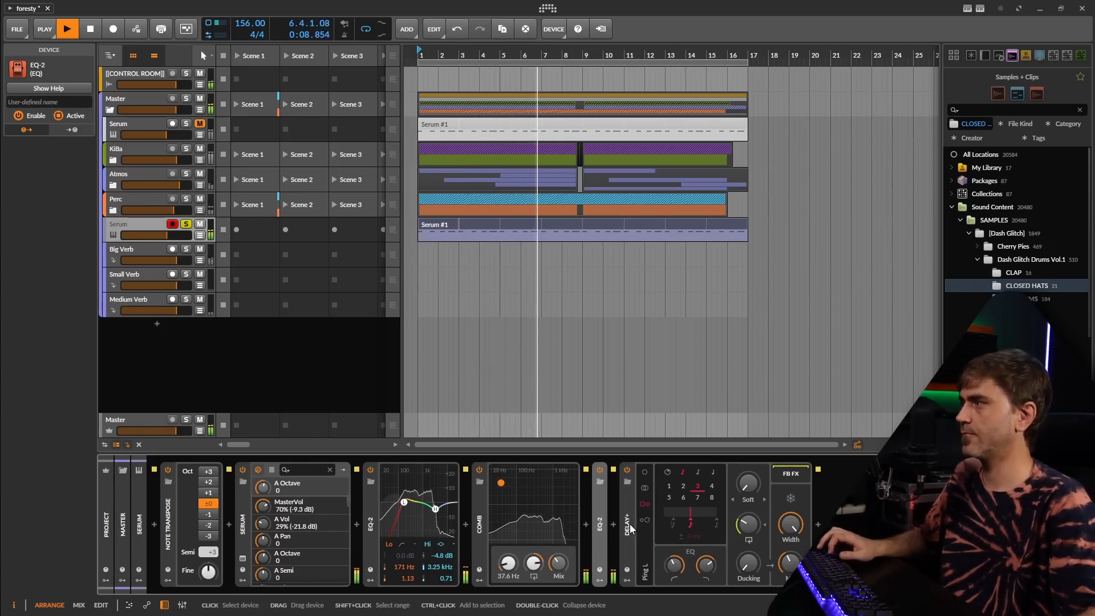
- Set the lower Serum track's Small Verb send to -14.0 dB and check it in playback
{"action": "left_click", "coordinate": [628, 523]}
{"action": "left_click", "coordinate": [162, 231]}
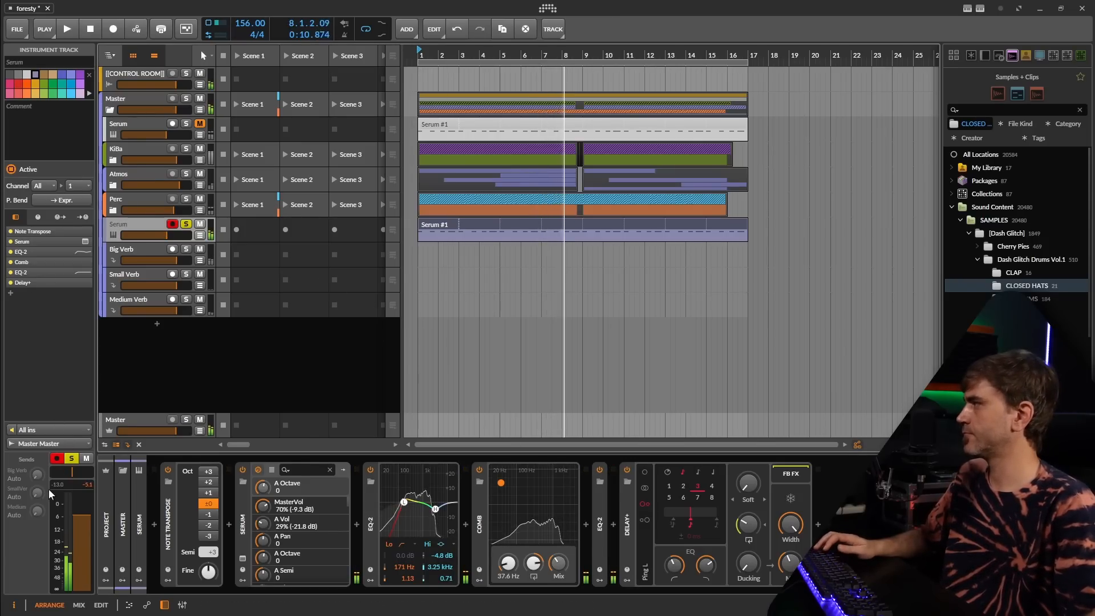
{"action": "key", "text": "space"}
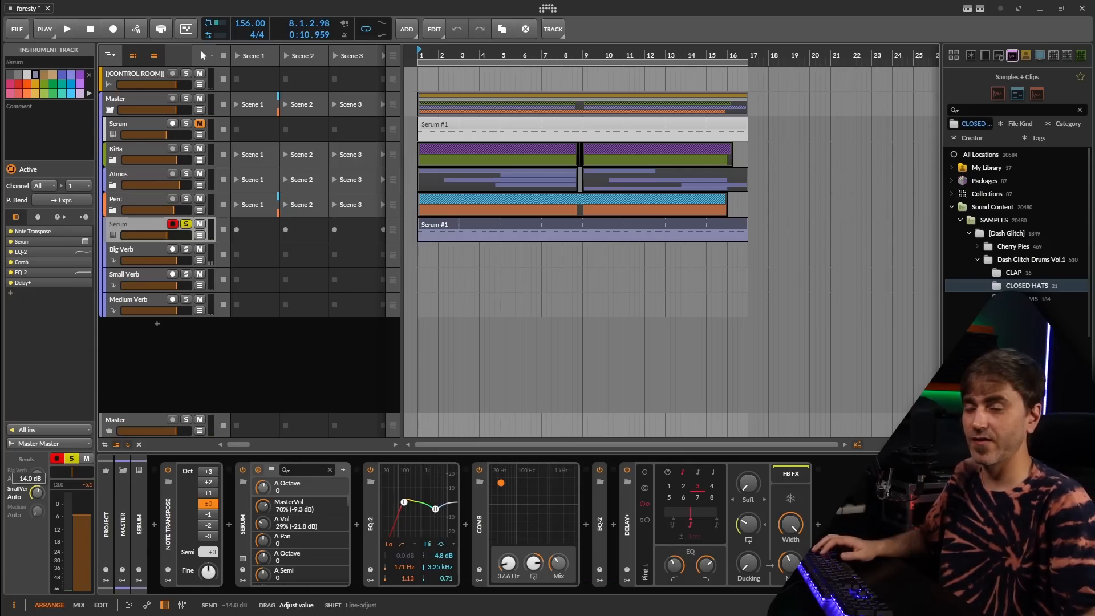
{"action": "key", "text": "space"}
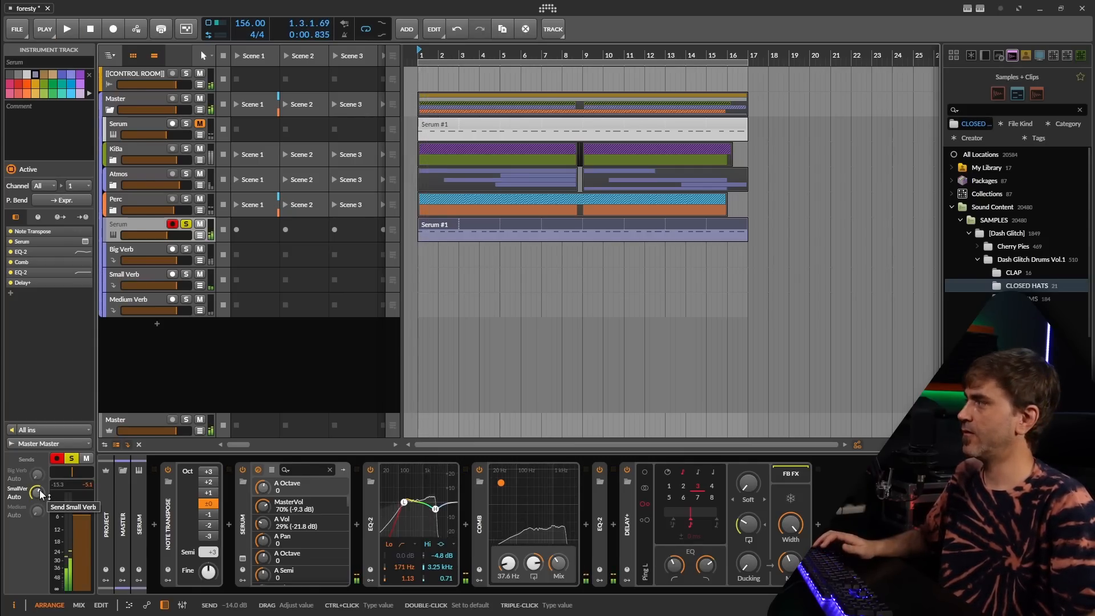
- Bypass the Delay+ device on the Serum track
{"action": "left_click", "coordinate": [628, 524]}
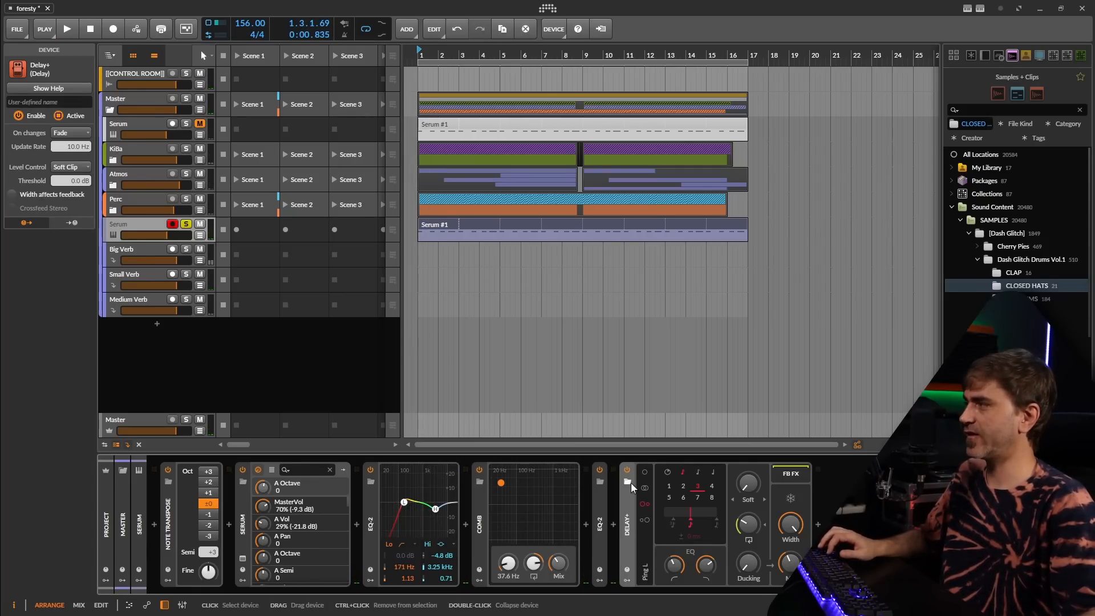
{"action": "left_click", "coordinate": [627, 468]}
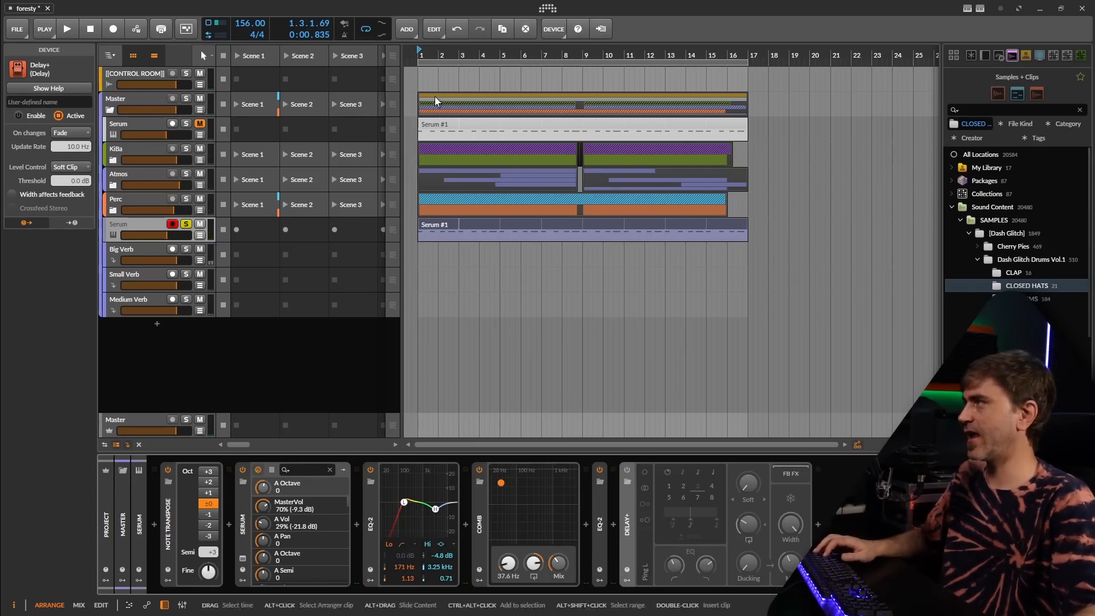
- Bounce the lower Serum track's clip to a new audio track with Delay+ bypassed and enlarge that track
{"action": "left_click", "coordinate": [451, 226]}
{"action": "right_click", "coordinate": [434, 229]}
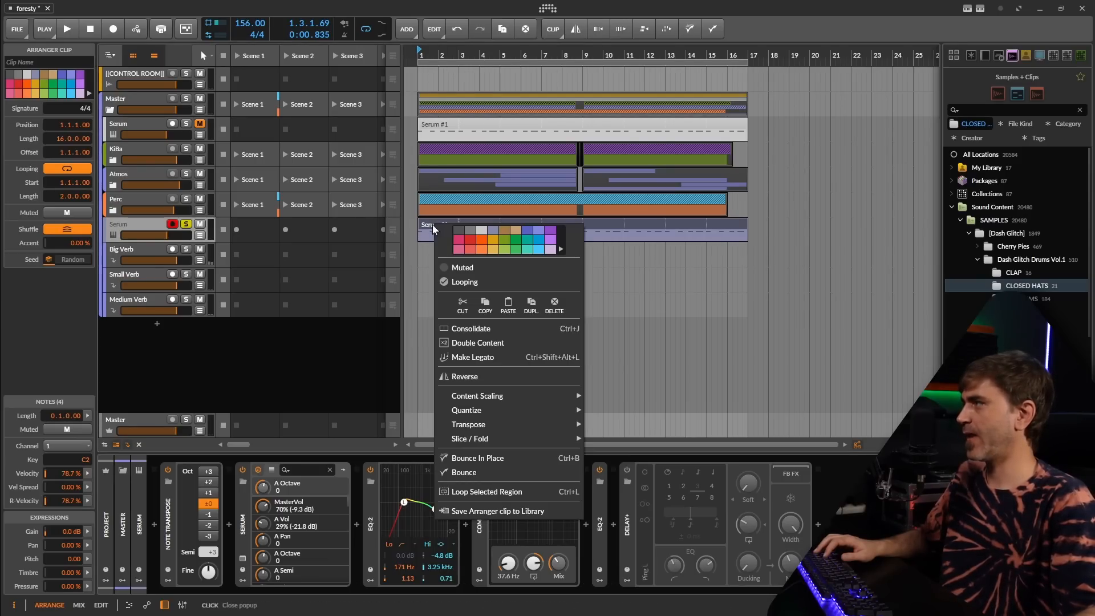
{"action": "left_click", "coordinate": [470, 472]}
{"action": "left_click", "coordinate": [581, 428]}
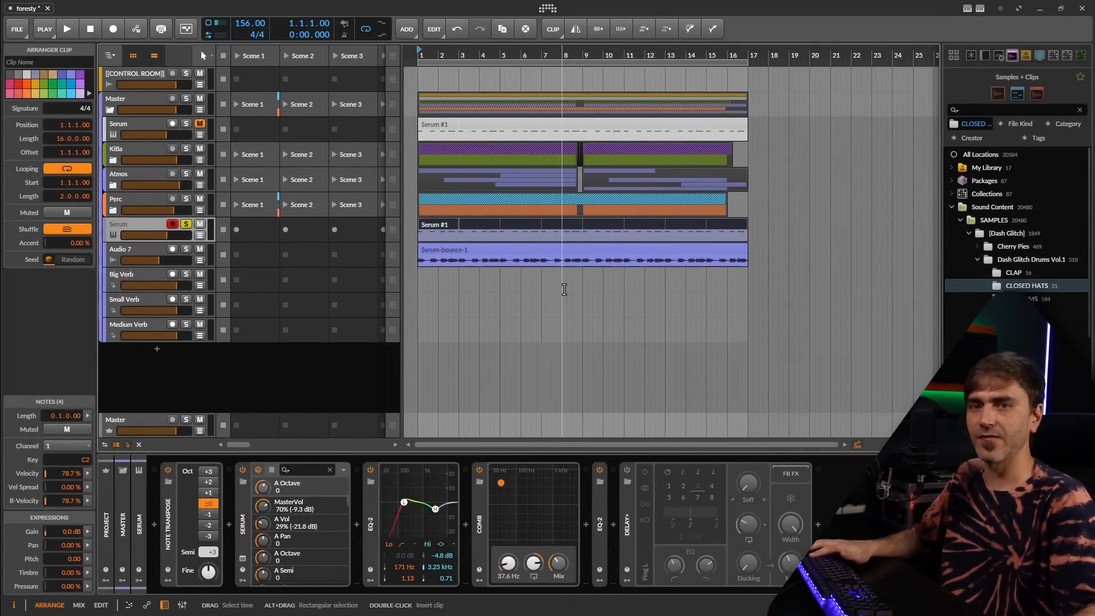
{"action": "left_click_drag", "start_coordinate": [141, 267], "coordinate": [136, 312]}
{"action": "left_click", "coordinate": [138, 279]}
- Re-enable the Delay+ device on the lower Serum track
{"action": "left_click", "coordinate": [150, 227]}
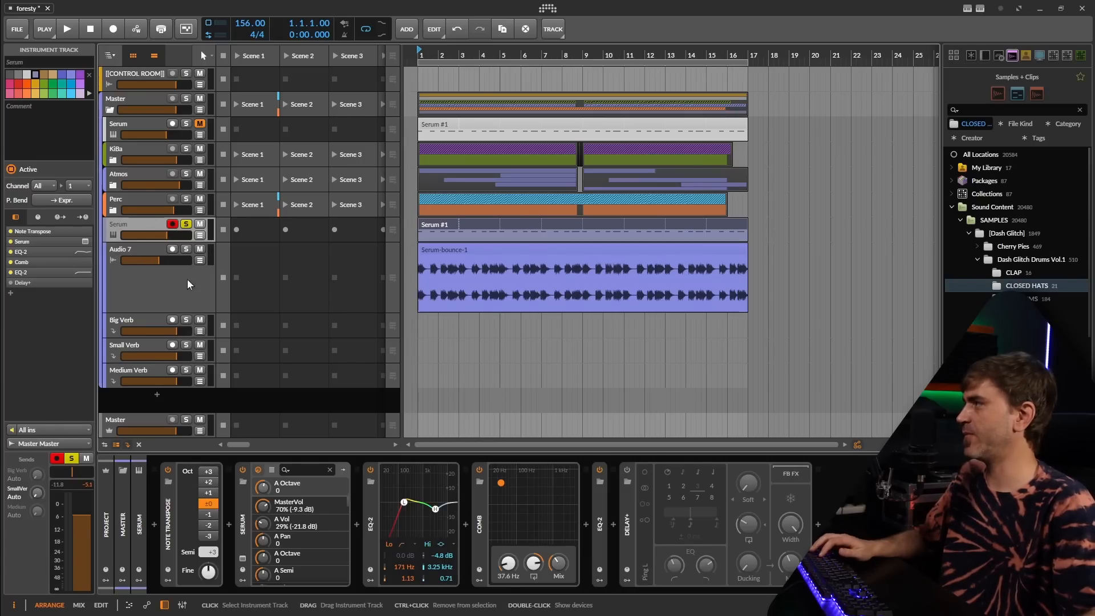
{"action": "left_click", "coordinate": [627, 471]}
- Bounce the lower Serum clip a second time with Delay+ active and enlarge the new audio track
{"action": "left_click", "coordinate": [449, 227]}
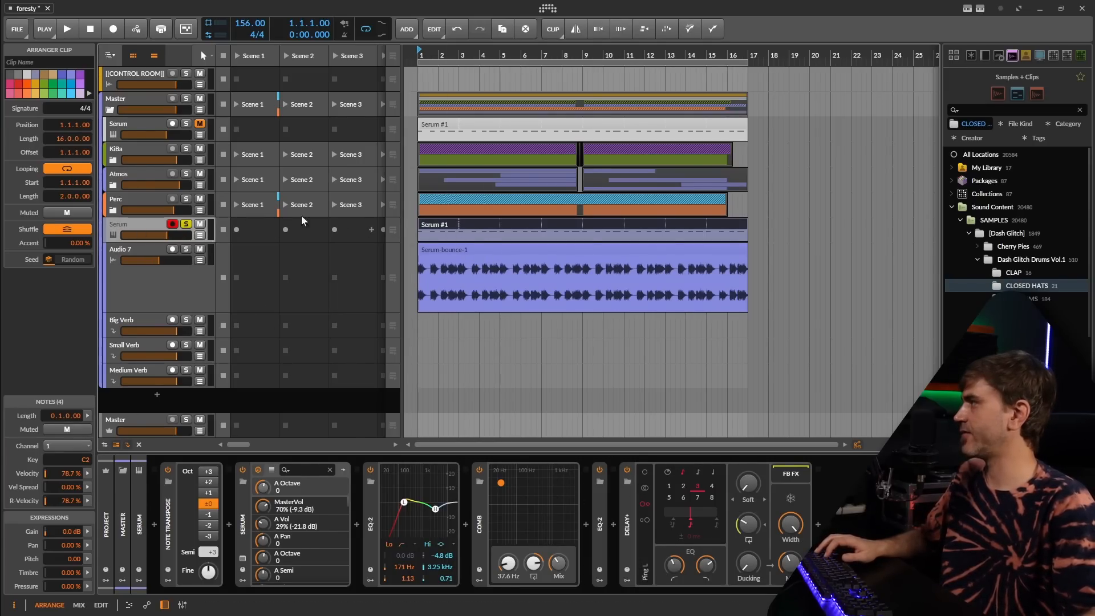
{"action": "right_click", "coordinate": [466, 224]}
{"action": "left_click", "coordinate": [494, 472]}
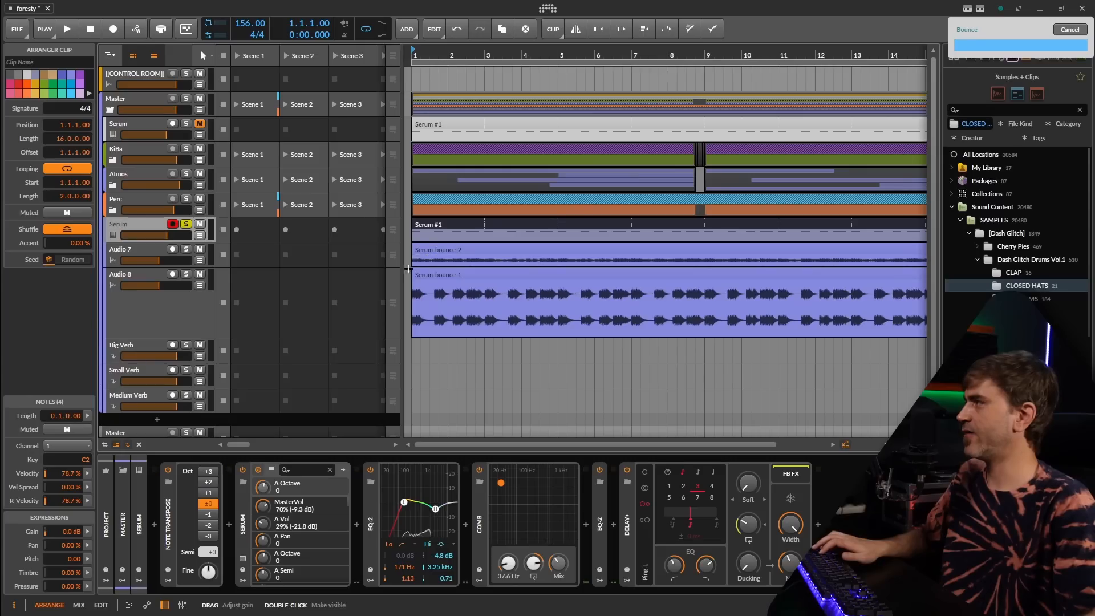
{"action": "left_click_drag", "start_coordinate": [152, 265], "coordinate": [152, 322]}
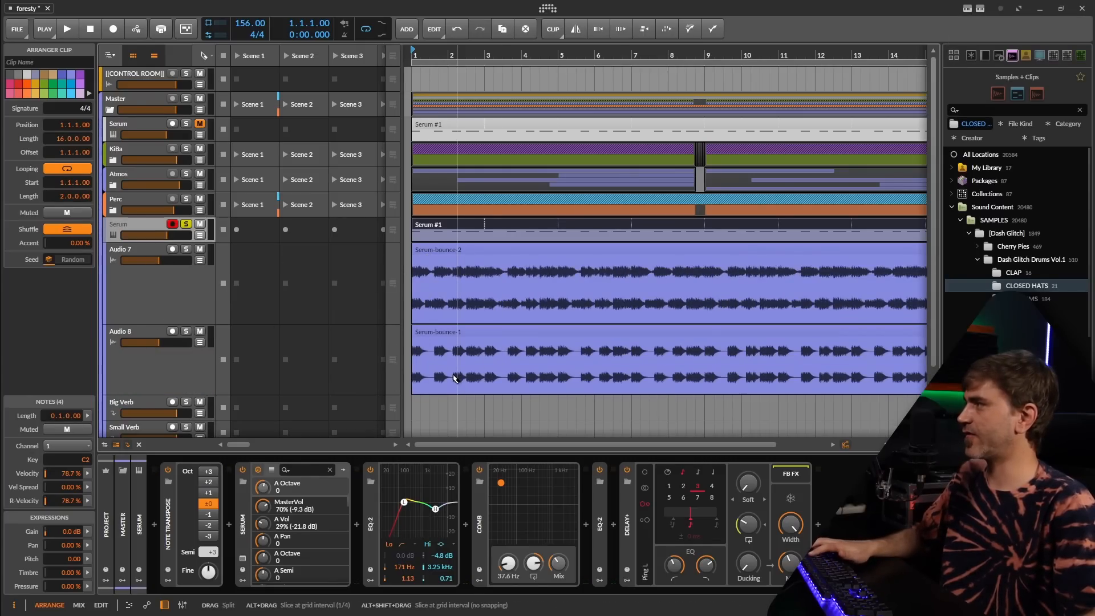
- Split a section of length 0.1.2 at position 2.1.3 out of the Serum-bounce-2 clip
{"action": "scroll", "coordinate": [454, 377], "scroll_direction": "up", "scroll_amount": 5}
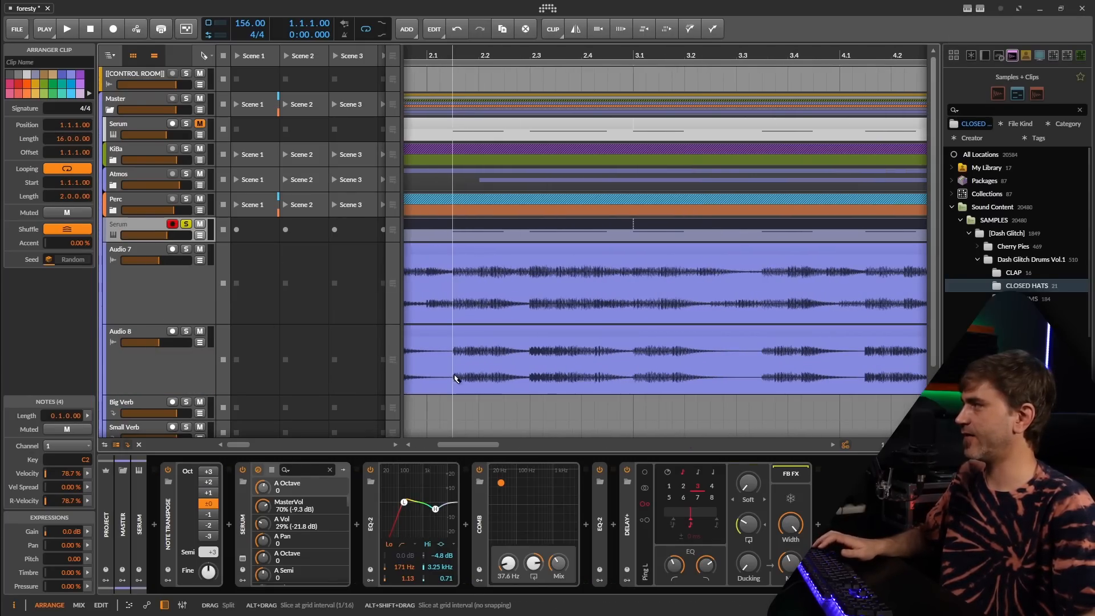
{"action": "left_click", "coordinate": [454, 299]}
{"action": "left_click", "coordinate": [480, 255]}
{"action": "scroll", "coordinate": [519, 298], "scroll_direction": "left", "scroll_amount": 2}
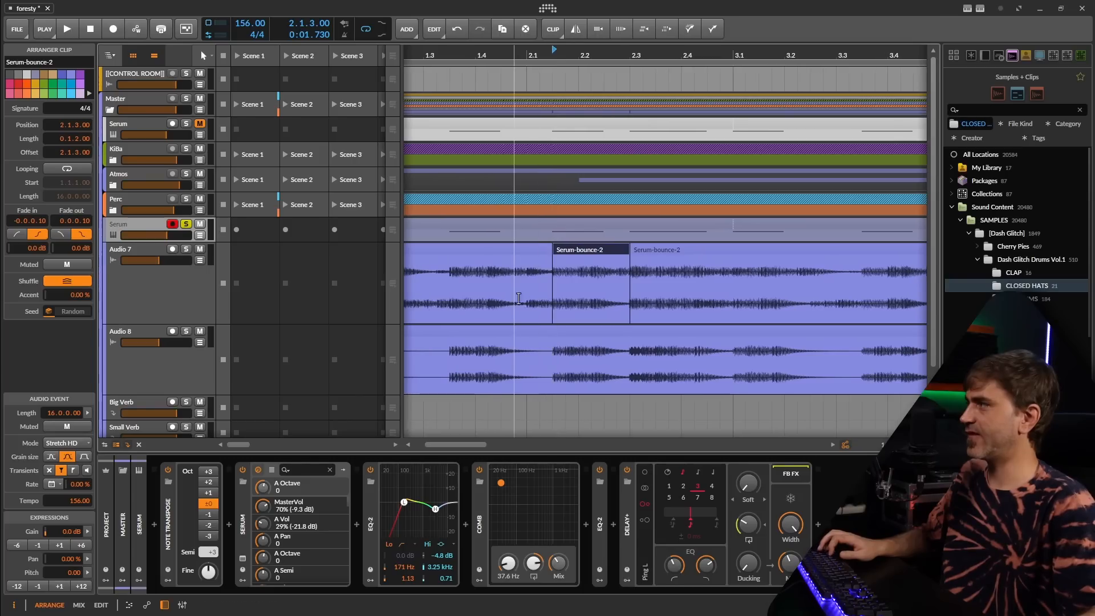
{"action": "scroll", "coordinate": [689, 283], "scroll_direction": "down", "scroll_amount": 5}
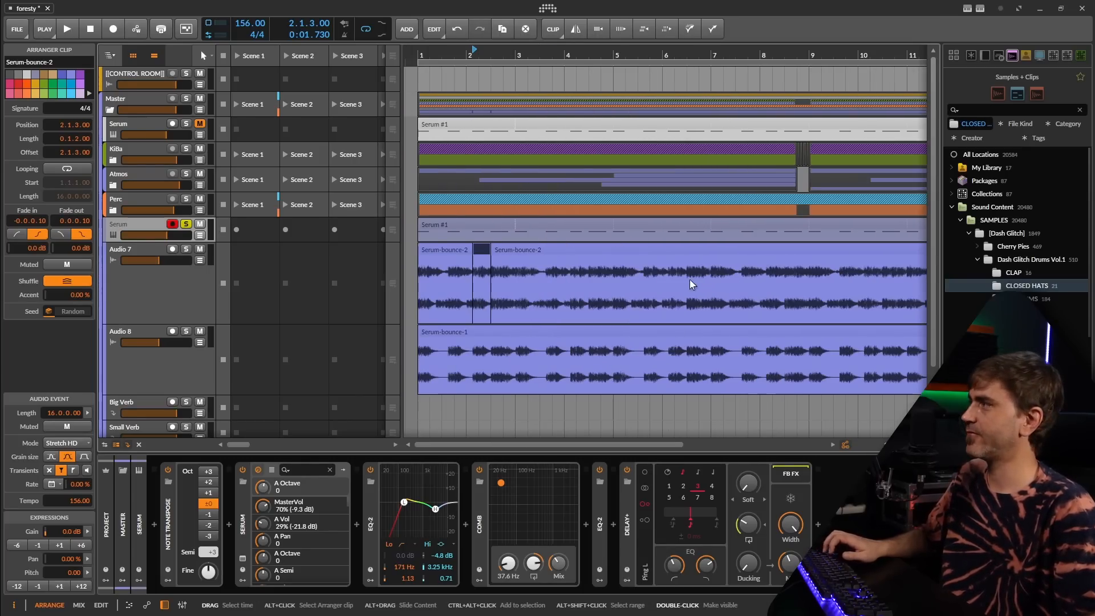
- Undo the slicing and the second bounce so only the Serum-bounce-1 audio track is left
{"action": "left_click", "coordinate": [181, 284]}
{"action": "key", "text": "ctrl+z"}
{"action": "key", "text": "ctrl+z"}
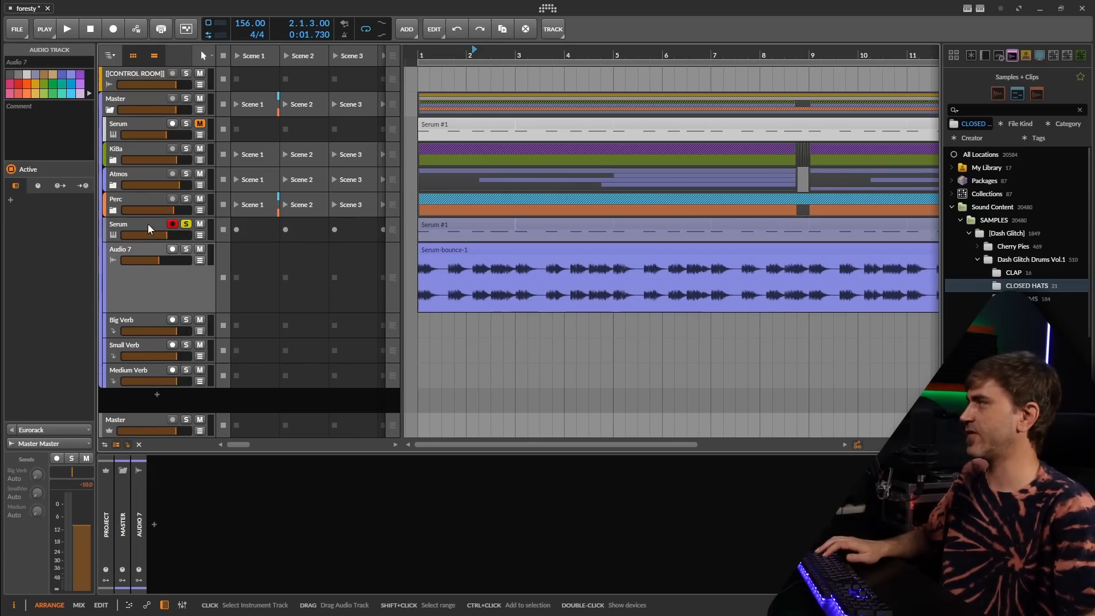
- Move the Delay+ device from the lower Serum track onto the Audio 7 track
{"action": "left_click", "coordinate": [148, 223]}
{"action": "left_click_drag", "start_coordinate": [625, 526], "coordinate": [203, 288]}
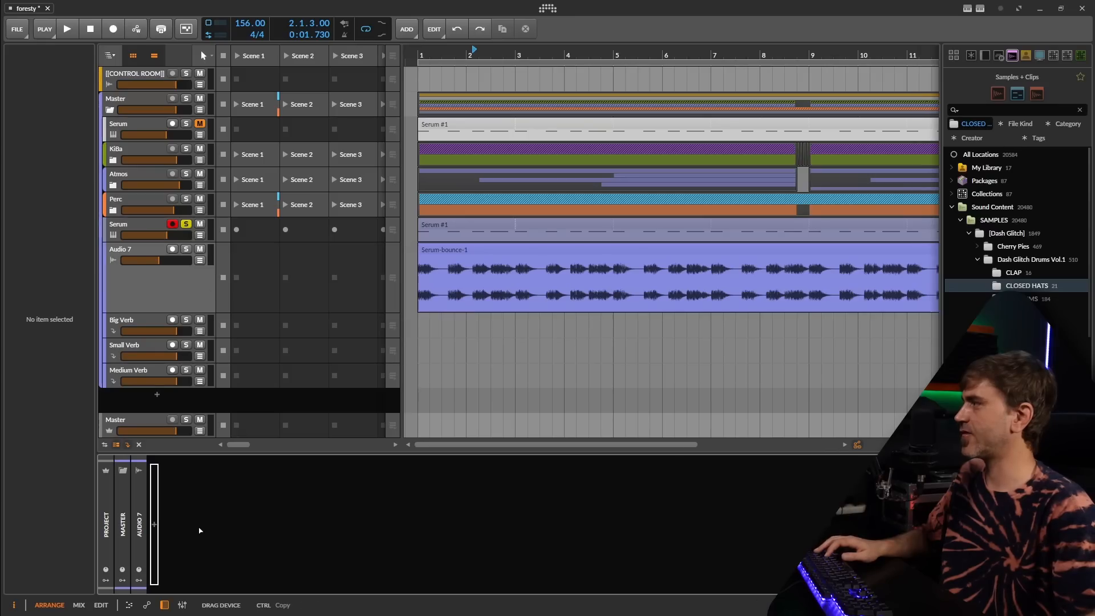
- Split Serum-bounce-1 and mute it except for the opening section up to 1.3.1 and a short slice at 3.3.1
{"action": "left_click", "coordinate": [447, 294]}
{"action": "key", "text": "alt+m"}
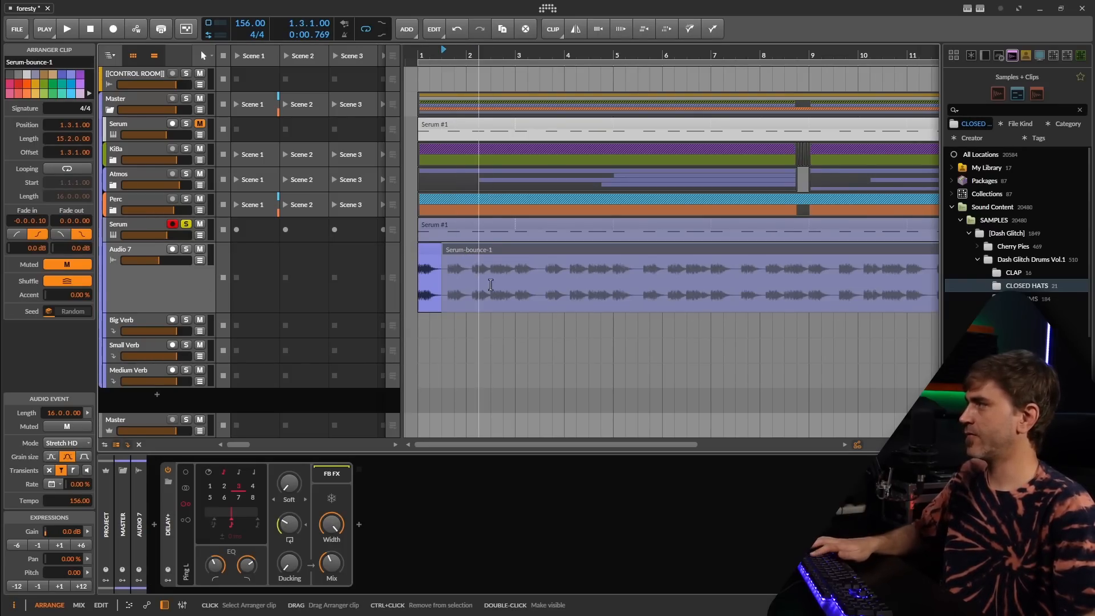
{"action": "left_click", "coordinate": [542, 296]}
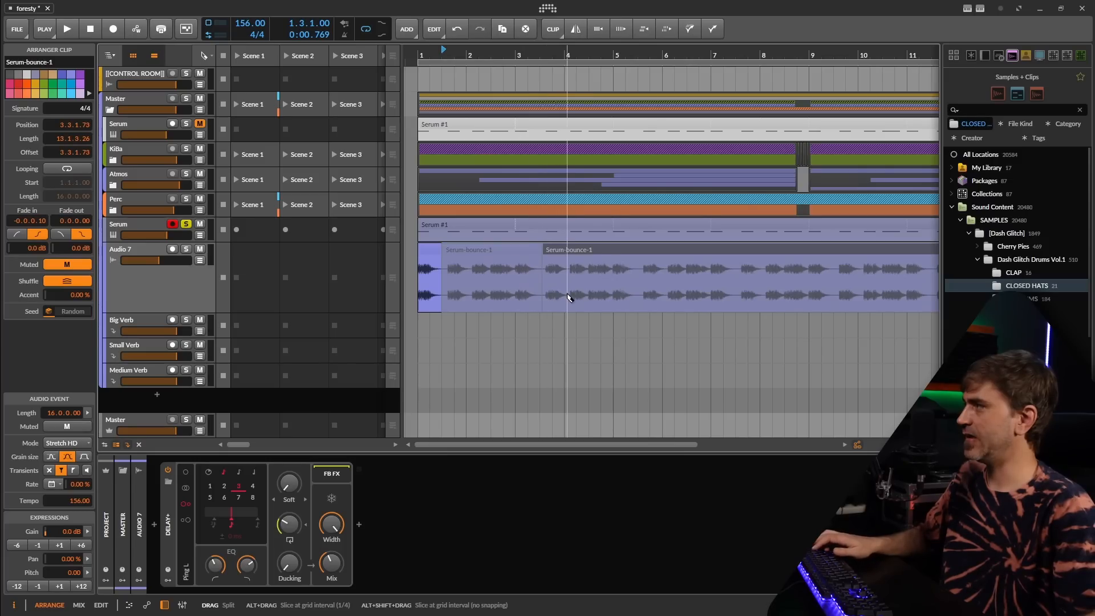
{"action": "left_click", "coordinate": [549, 250]}
{"action": "key", "text": "alt+m"}
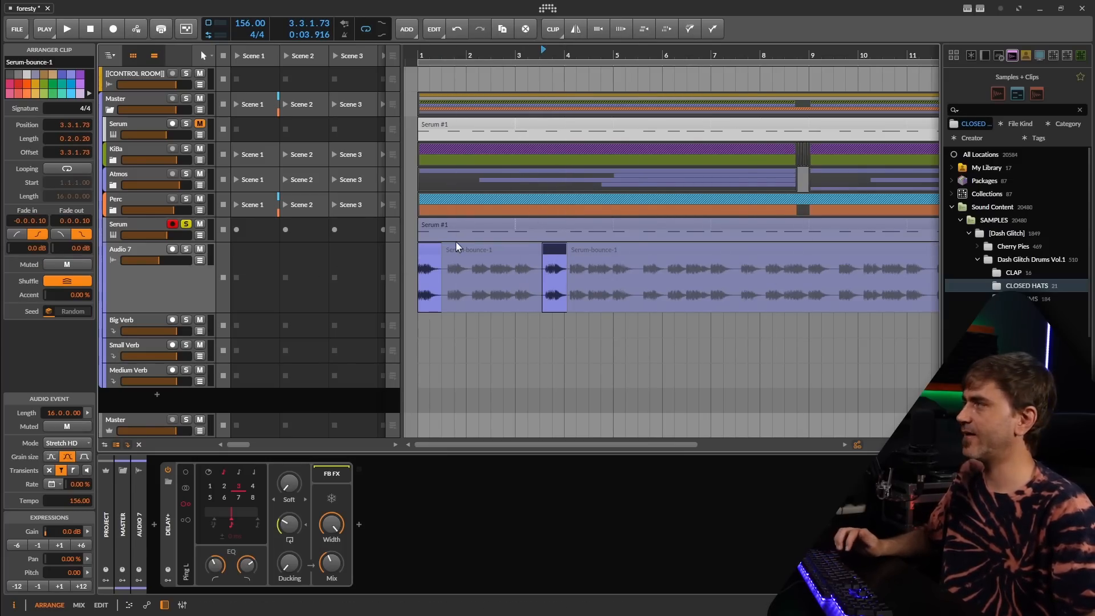
- Extend the start of the unmuted slice near bar 8 back to 8.1.3 and audition the chopped Audio 7 track
{"action": "left_click", "coordinate": [165, 287]}
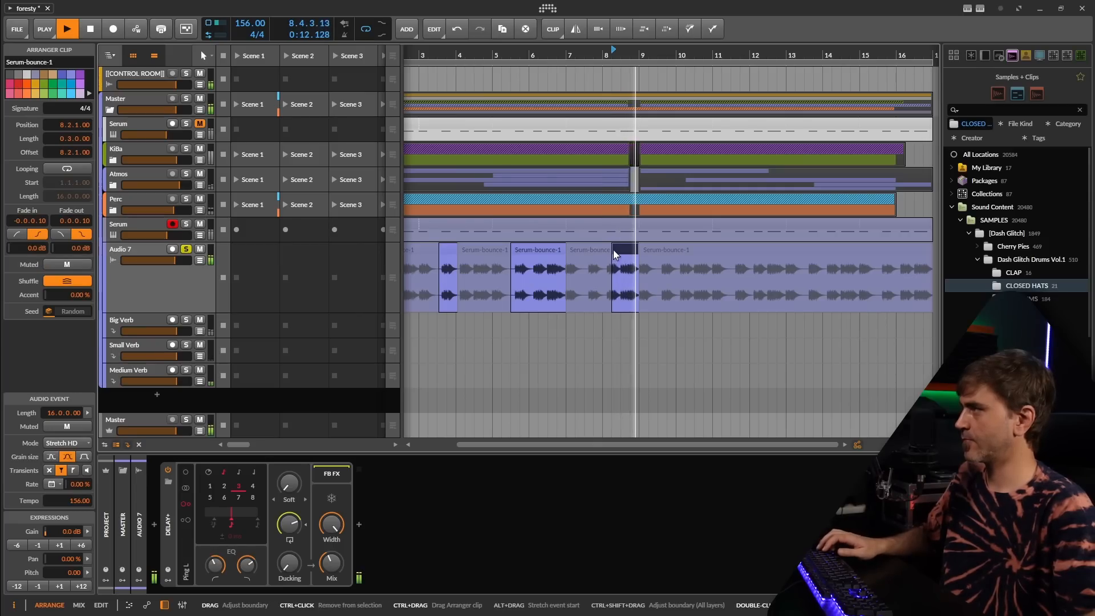
{"action": "key", "text": "space"}
{"action": "left_click_drag", "start_coordinate": [614, 250], "coordinate": [603, 251]}
{"action": "scroll", "coordinate": [603, 270], "scroll_direction": "down", "scroll_amount": 6}
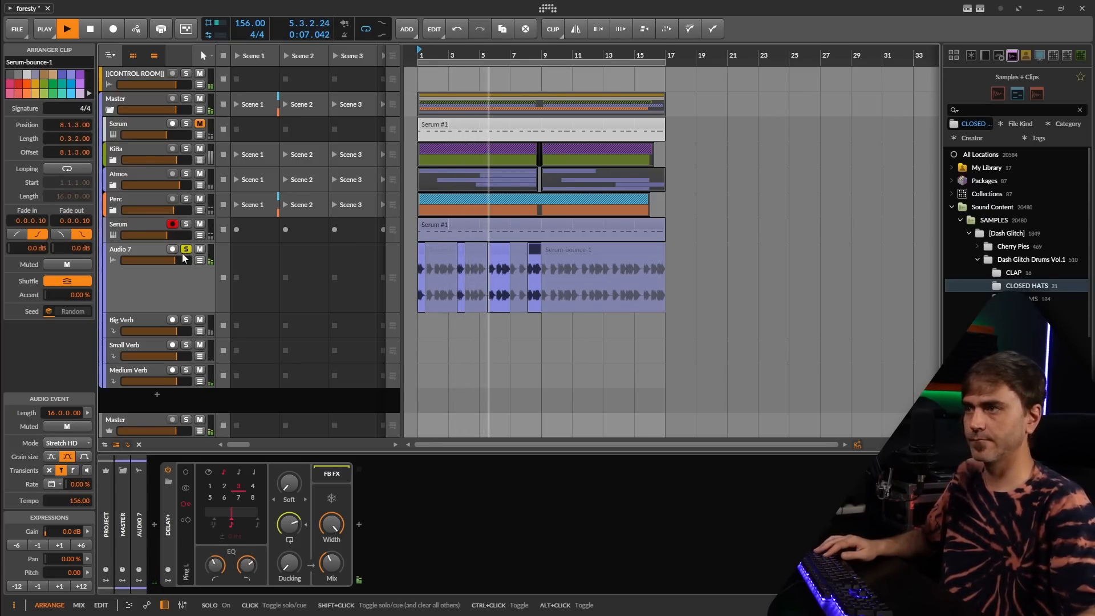
- Set oscillator B's octave to -1 in the lower track's Serum during playback
{"action": "left_click", "coordinate": [141, 228]}
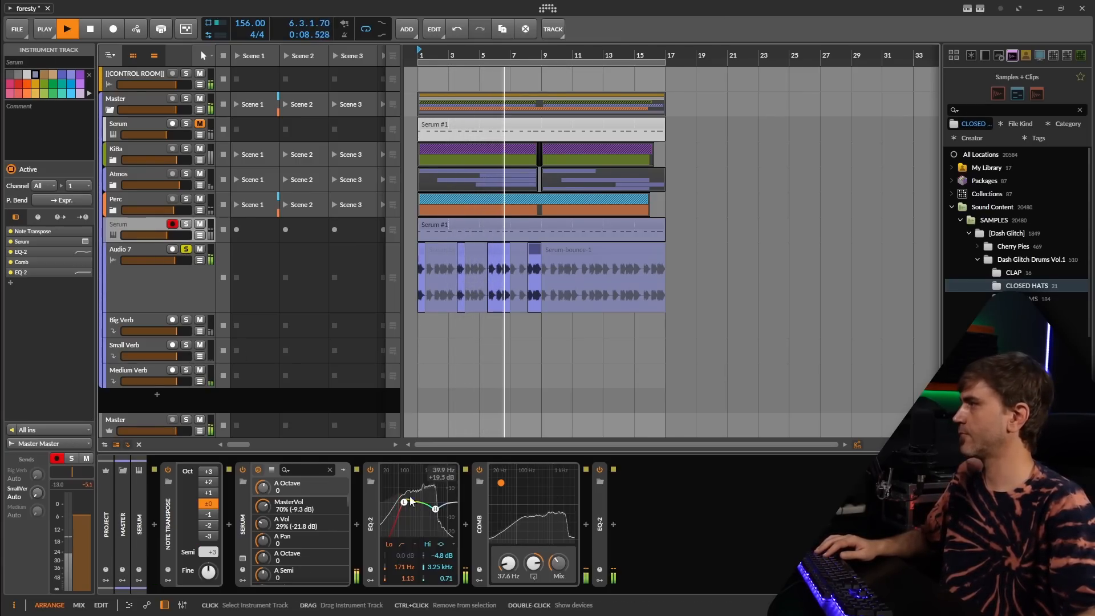
{"action": "left_click", "coordinate": [242, 559]}
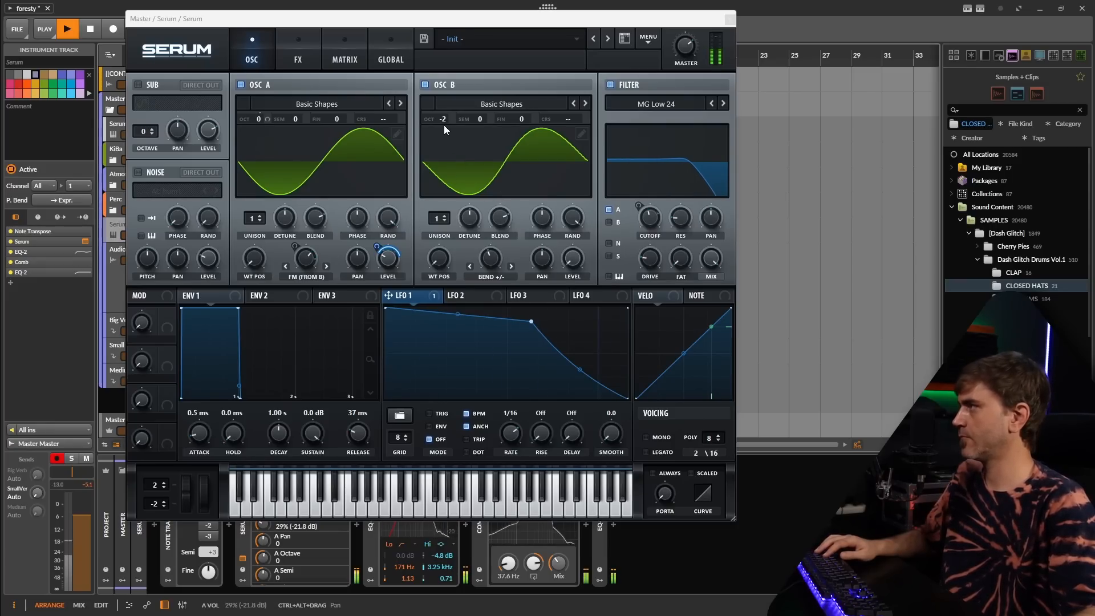
{"action": "left_click_drag", "start_coordinate": [442, 118], "coordinate": [448, 113]}
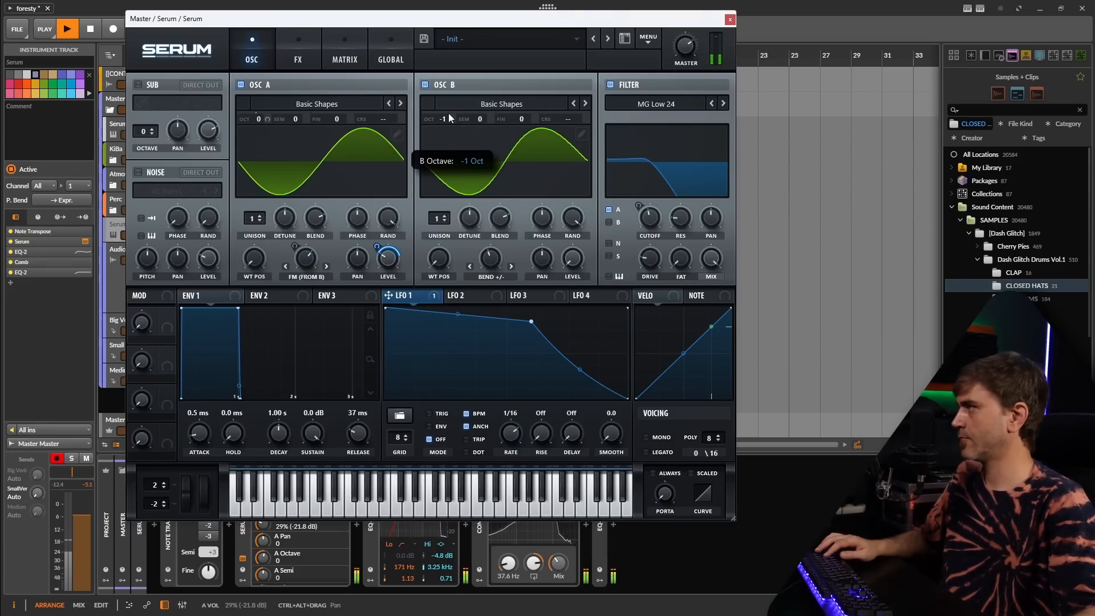
{"action": "left_click", "coordinate": [730, 21]}
- Solo the lower Serum track and set oscillator B's octave to -3 and its Bend +/- warp to 96 during playback
{"action": "left_click", "coordinate": [187, 225]}
{"action": "key", "text": "space"}
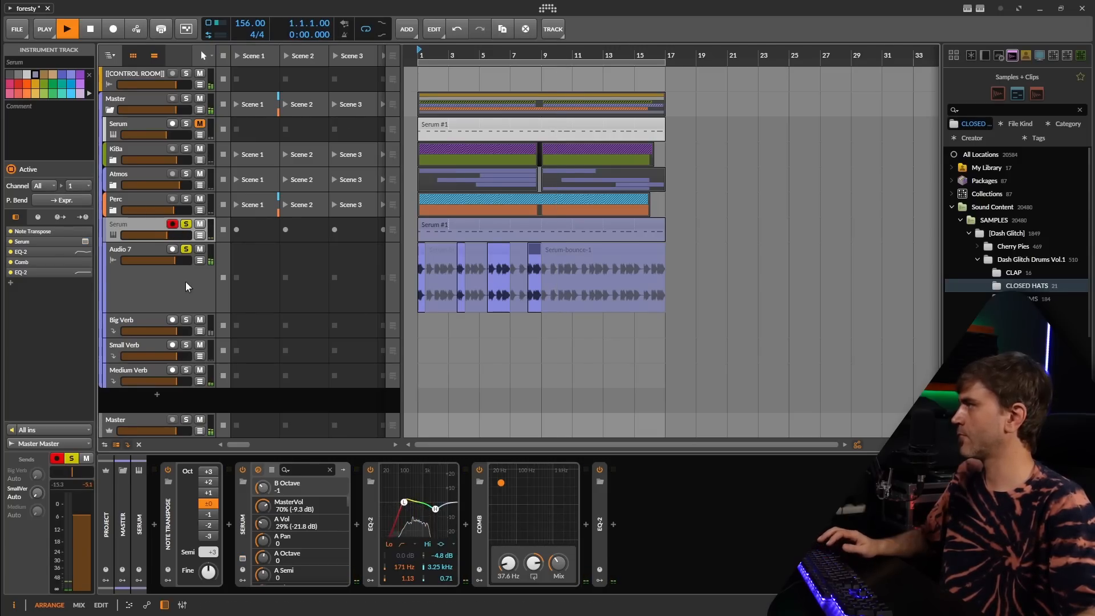
{"action": "left_click", "coordinate": [242, 559]}
{"action": "left_click_drag", "start_coordinate": [442, 121], "coordinate": [439, 158]}
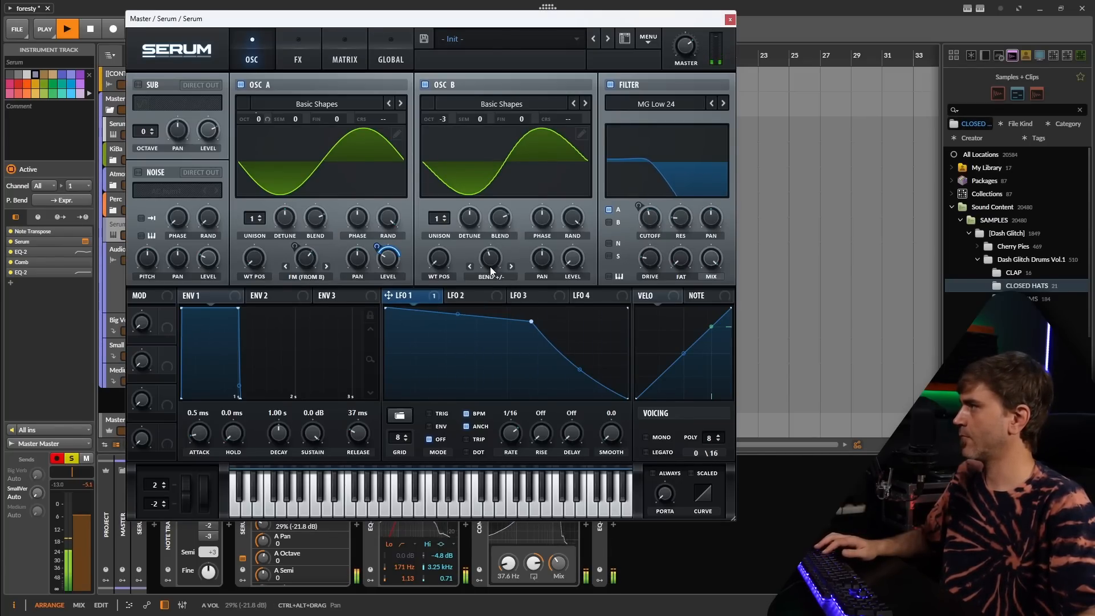
{"action": "left_click_drag", "start_coordinate": [490, 266], "coordinate": [505, 203]}
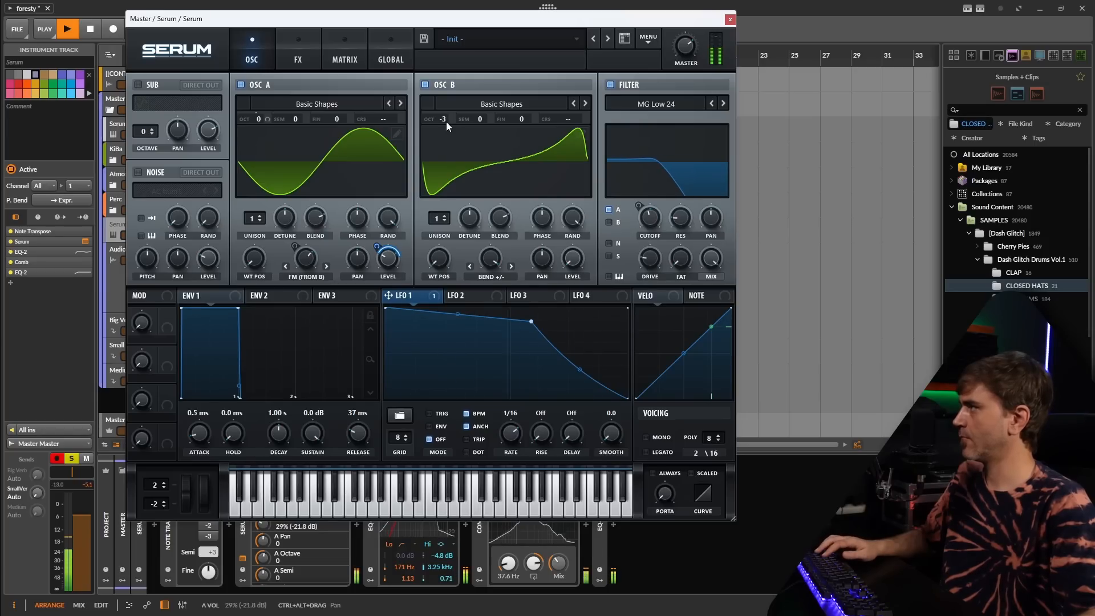
{"action": "left_click", "coordinate": [730, 21]}
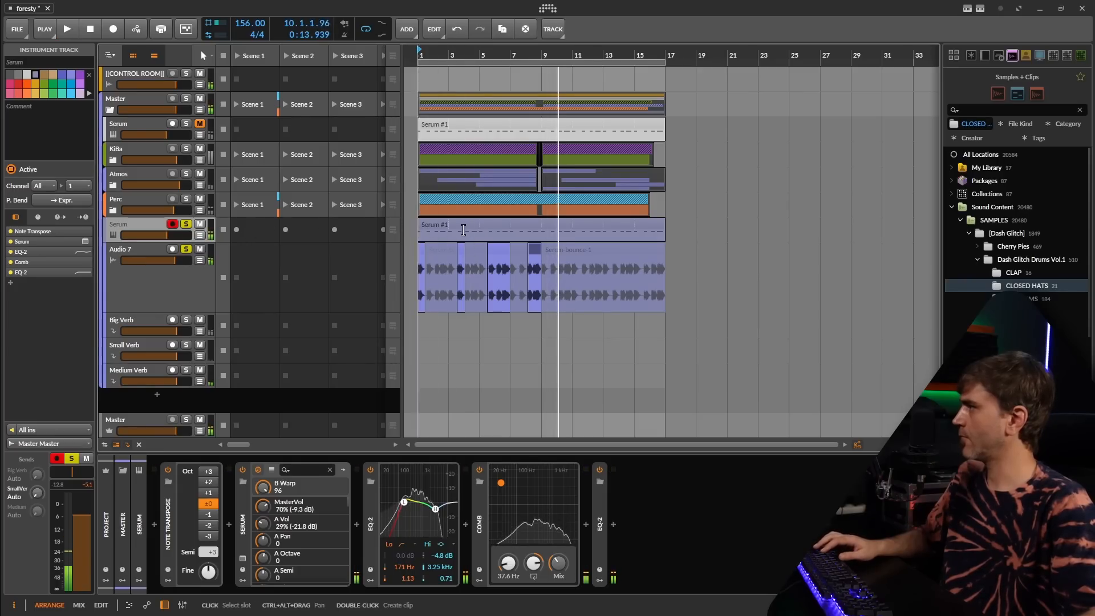
- Check oscillator B's octave in Serum and bounce the lower Serum clip to a new audio track
{"action": "left_click", "coordinate": [440, 221]}
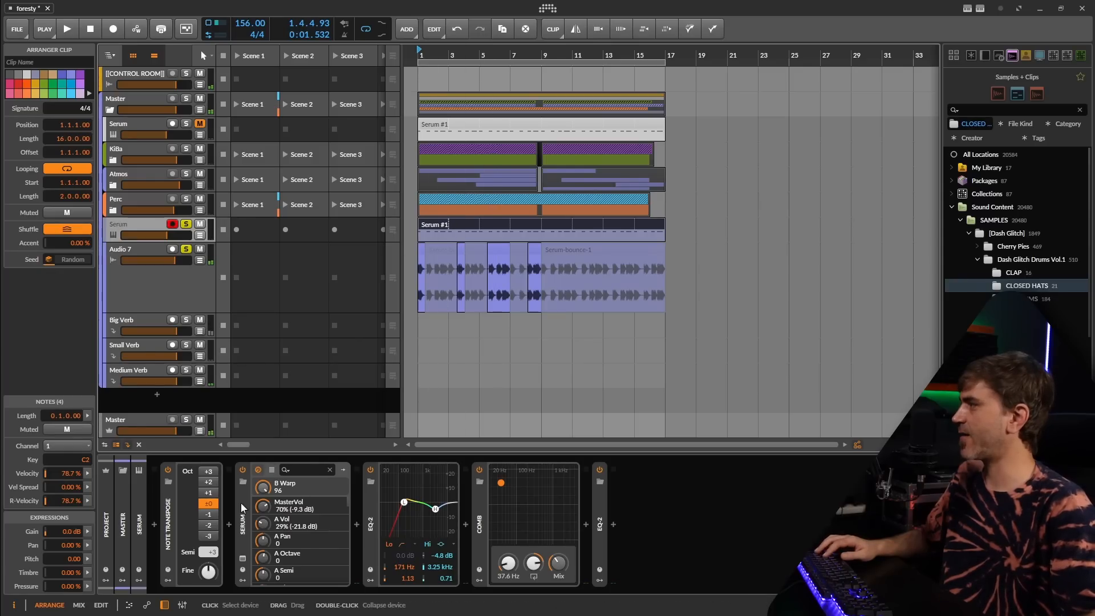
{"action": "left_click", "coordinate": [243, 559]}
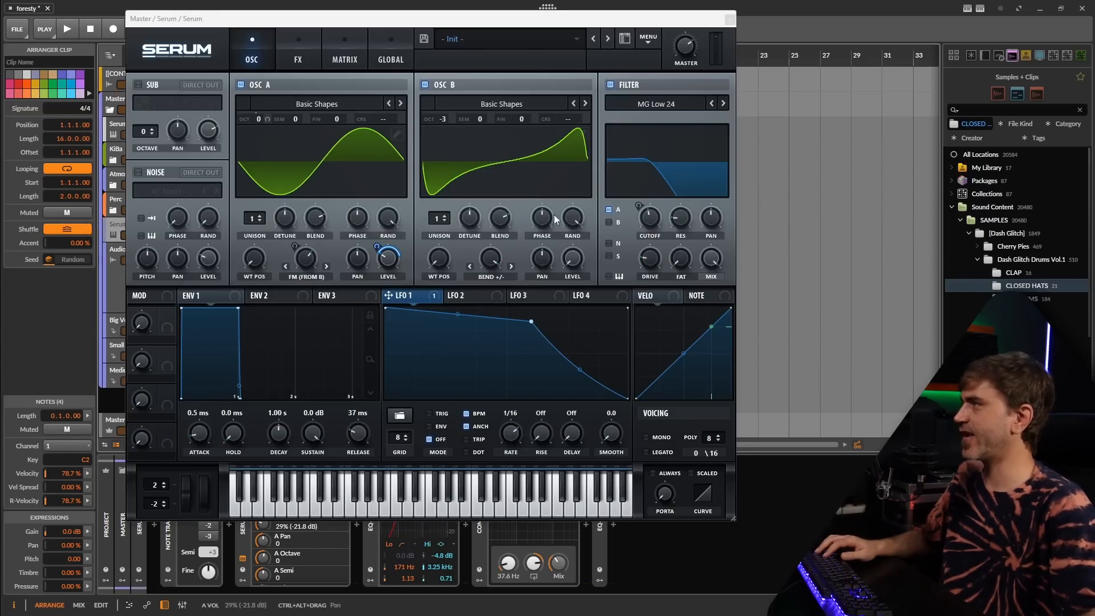
{"action": "left_click", "coordinate": [441, 122]}
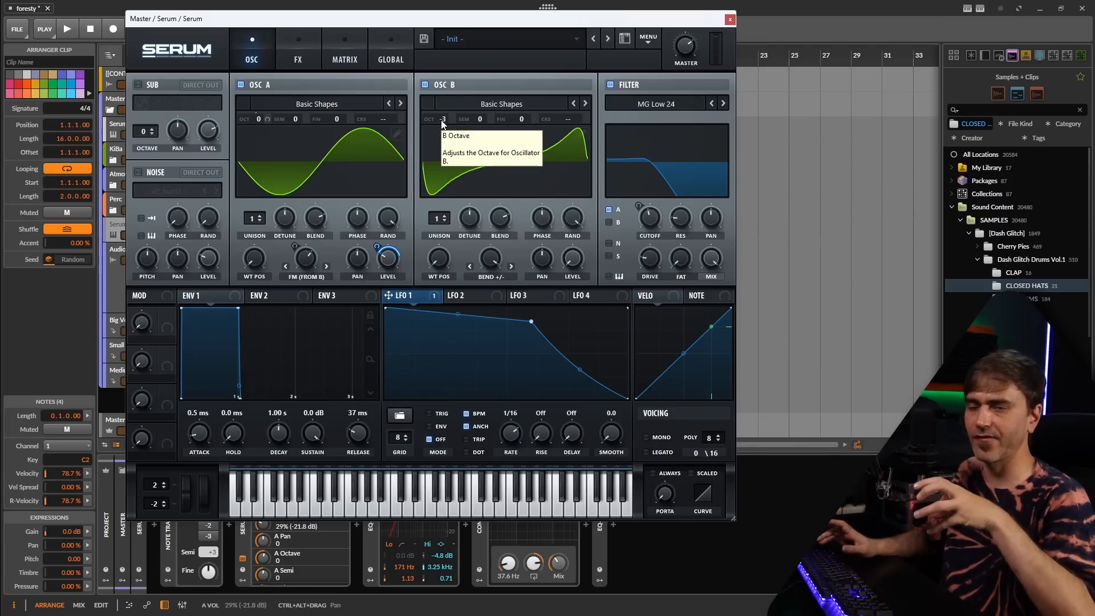
{"action": "left_click", "coordinate": [728, 20]}
{"action": "right_click", "coordinate": [443, 228]}
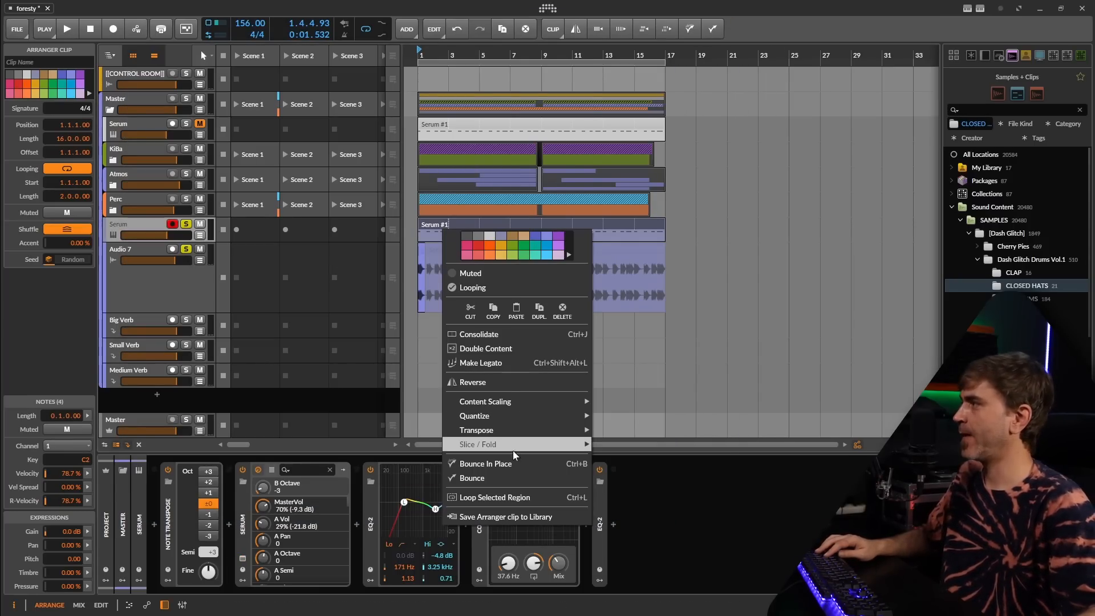
{"action": "left_click", "coordinate": [487, 479]}
{"action": "left_click", "coordinate": [580, 428]}
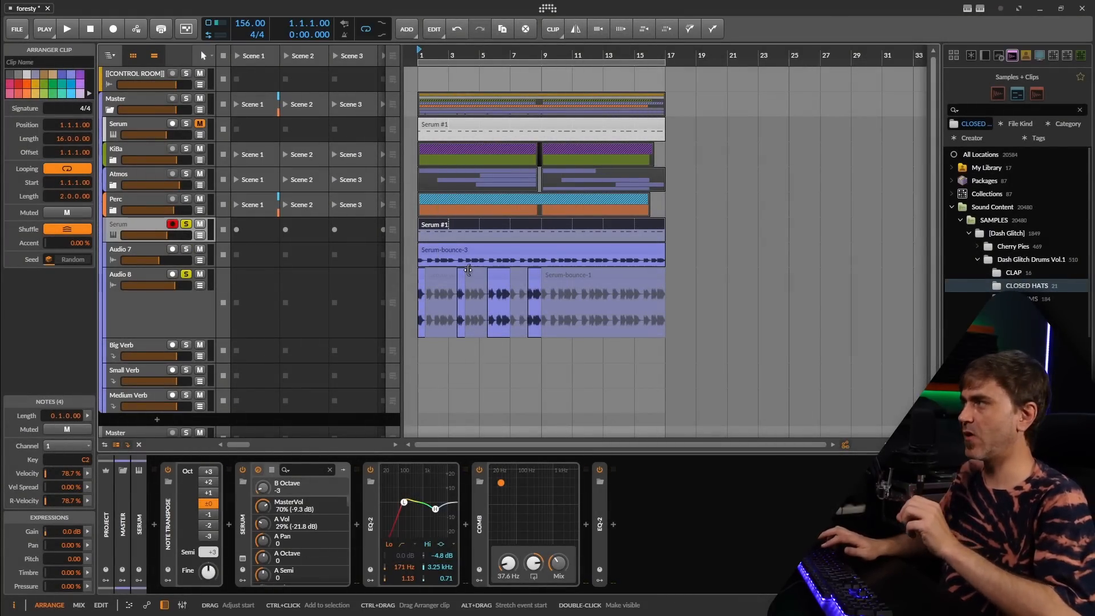
- Split a section of length 0.1.2 at 2.1.3 out of Serum-bounce-3 and move it down onto Audio 8
{"action": "left_click_drag", "start_coordinate": [454, 283], "coordinate": [436, 264]}
{"action": "scroll", "coordinate": [436, 264], "scroll_direction": "up", "scroll_amount": 5}
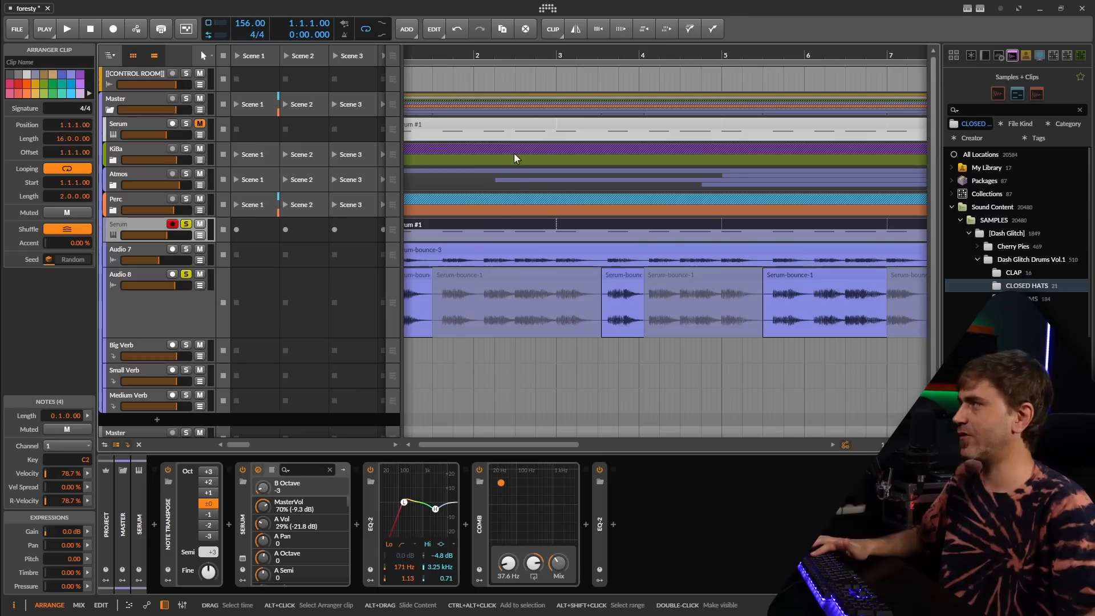
{"action": "scroll", "coordinate": [514, 152], "scroll_direction": "left", "scroll_amount": 2}
{"action": "left_click", "coordinate": [509, 269]}
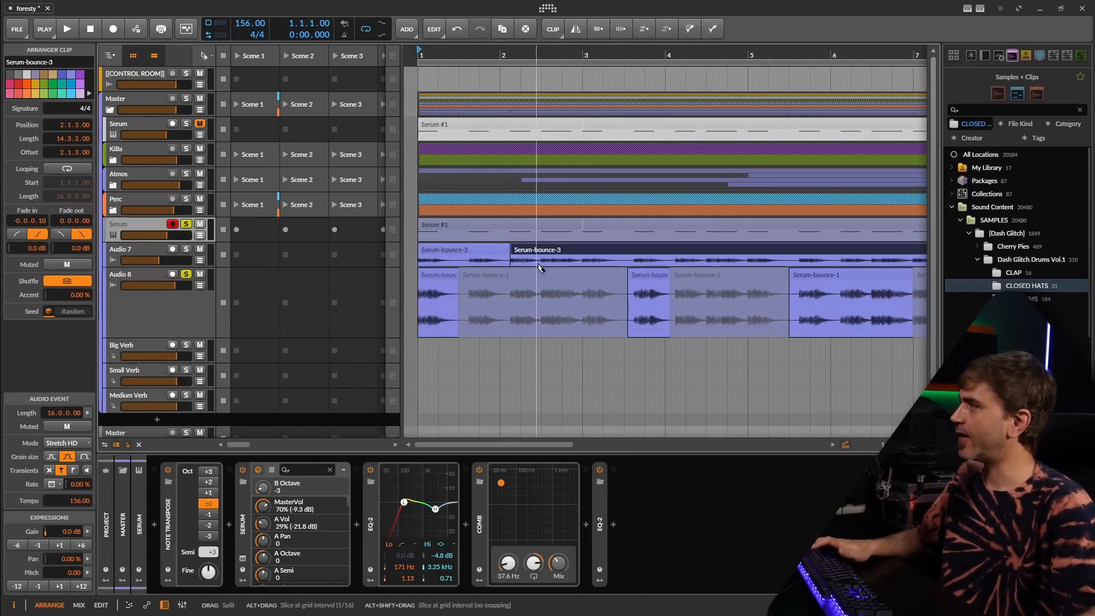
{"action": "left_click", "coordinate": [540, 266]}
{"action": "left_click", "coordinate": [523, 249]}
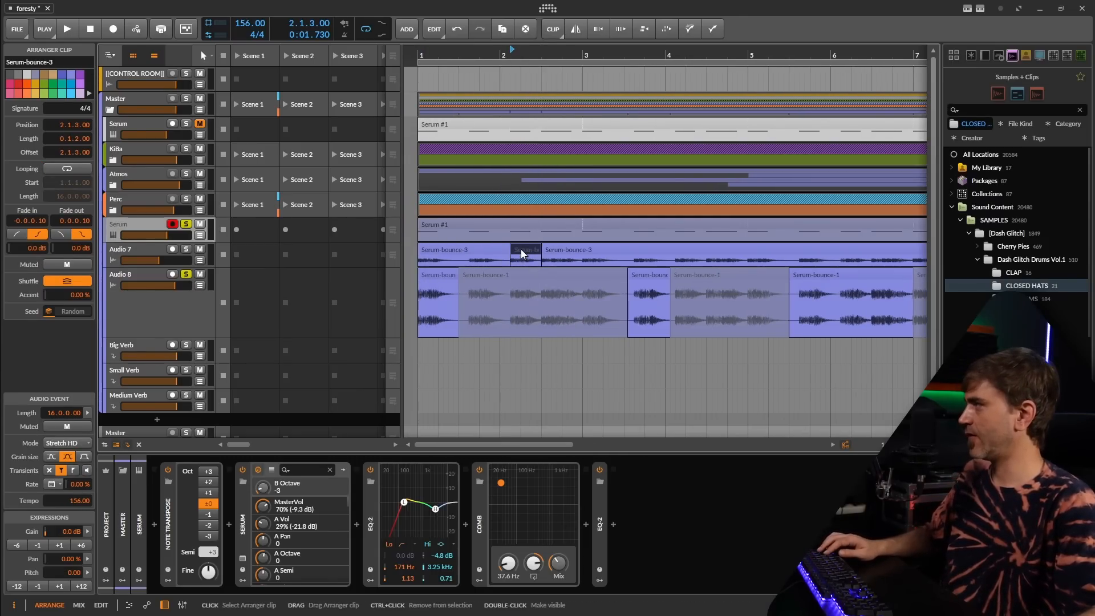
{"action": "left_click_drag", "start_coordinate": [521, 250], "coordinate": [518, 314]}
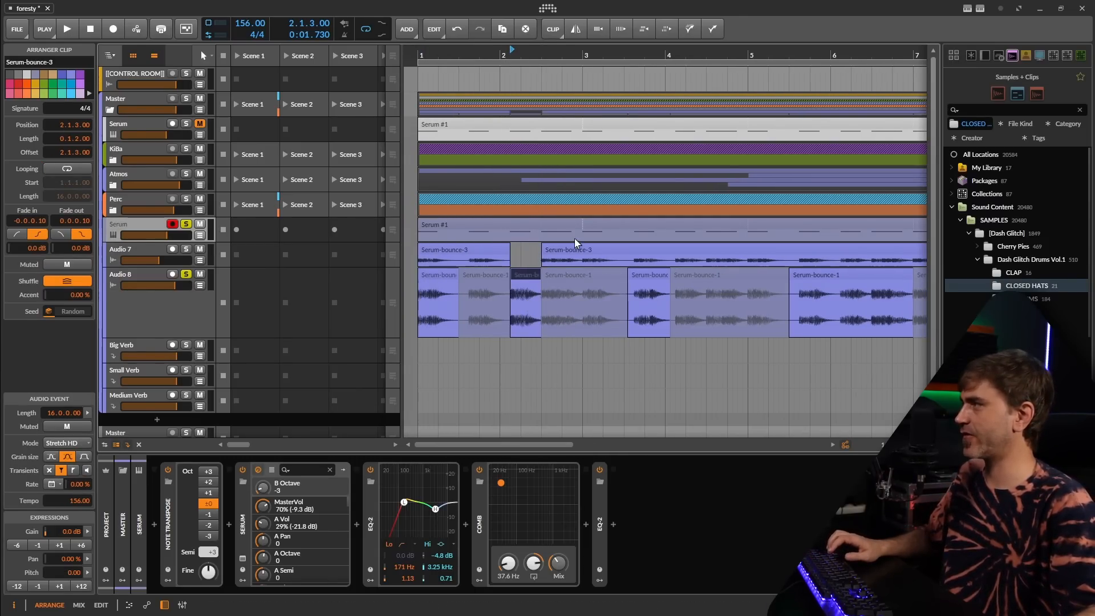
- Undo the move and both splits of the Serum-bounce-3 clip
{"action": "key", "text": "ctrl+z"}
{"action": "key", "text": "ctrl+z"}
{"action": "key", "text": "ctrl+z"}
- Colour the Serum-bounce-3 clip orange and move its 0.1.2-long section at 2.1.3 onto the chopped Audio 8 track
{"action": "scroll", "coordinate": [569, 251], "scroll_direction": "down", "scroll_amount": 2}
{"action": "left_click", "coordinate": [555, 249]}
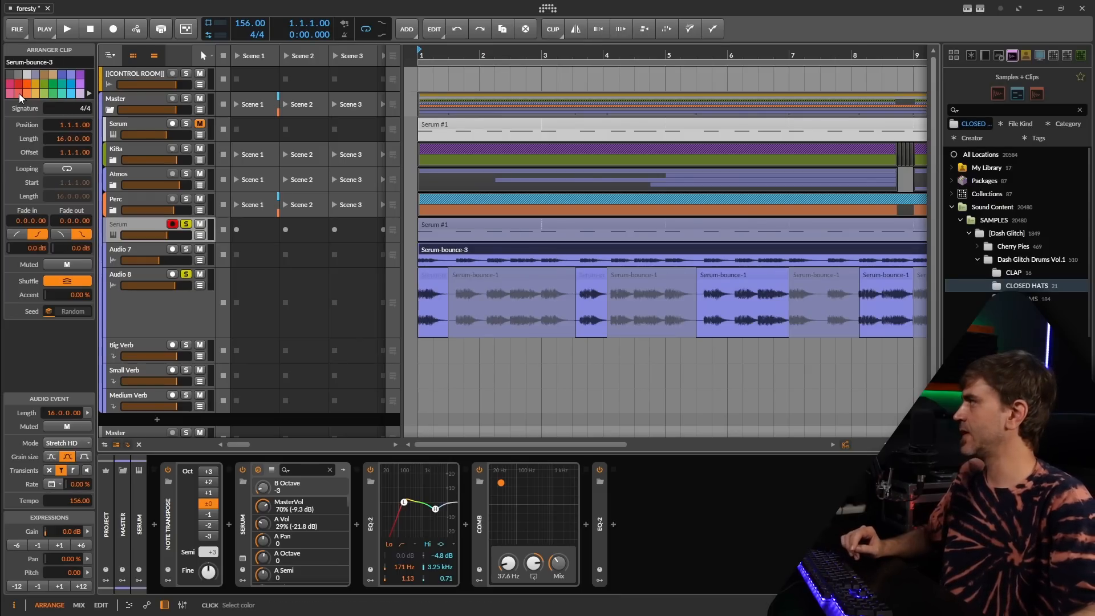
{"action": "scroll", "coordinate": [493, 262], "scroll_direction": "up", "scroll_amount": 3}
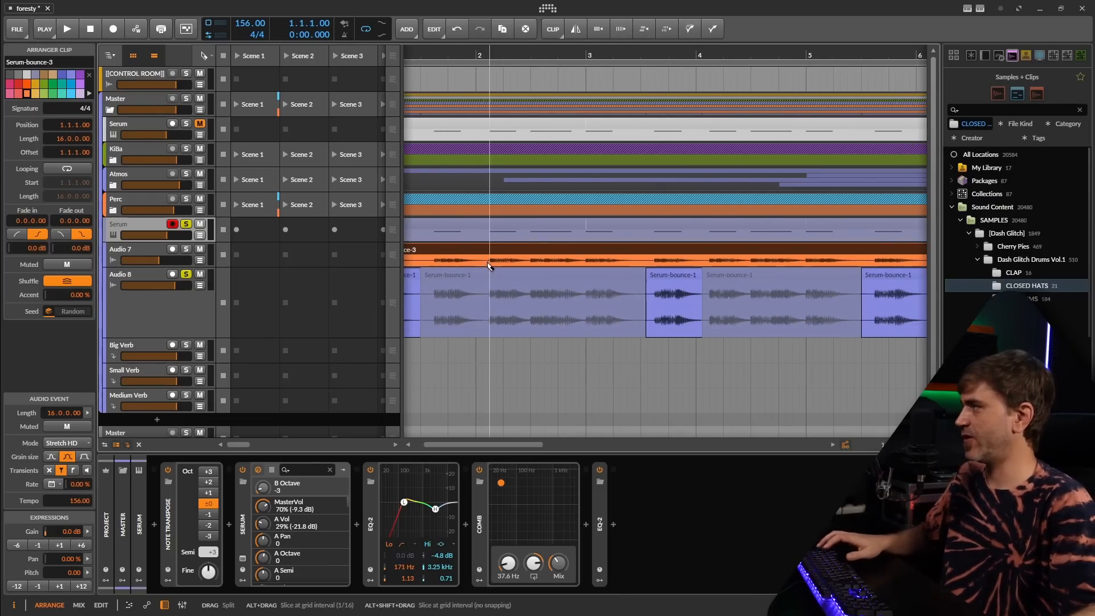
{"action": "left_click", "coordinate": [531, 262]}
{"action": "left_click_drag", "start_coordinate": [519, 251], "coordinate": [518, 294]}
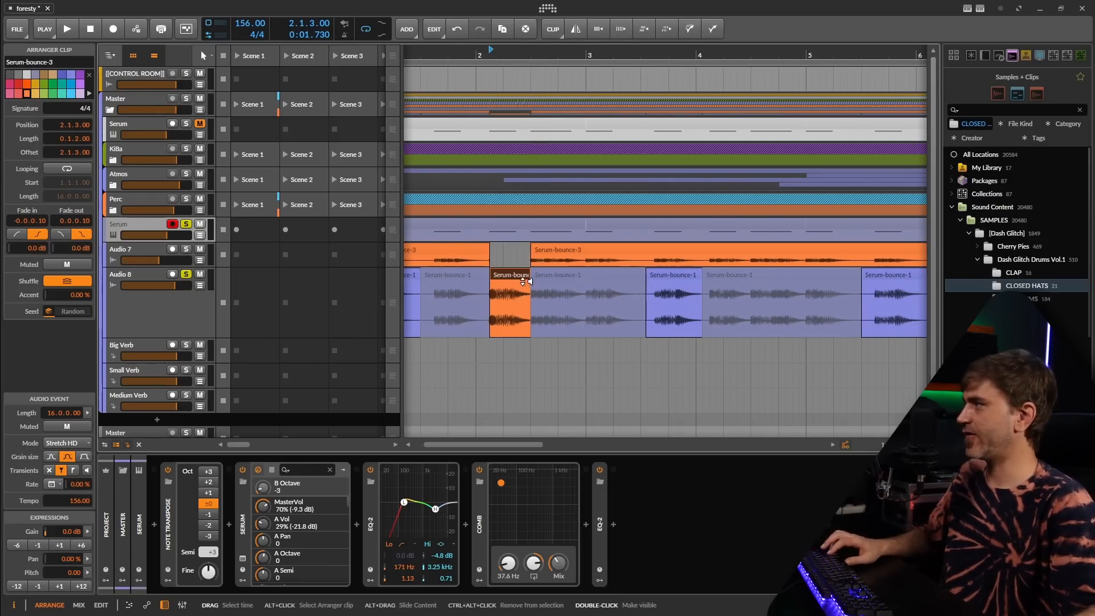
- Copy a Serum-bounce-3 clip into Audio 8's Scene 2 slot and the opening Serum-bounce-1 section into its Scene 1 slot
{"action": "scroll", "coordinate": [517, 266], "scroll_direction": "down", "scroll_amount": 4}
{"action": "left_click", "coordinate": [173, 224]}
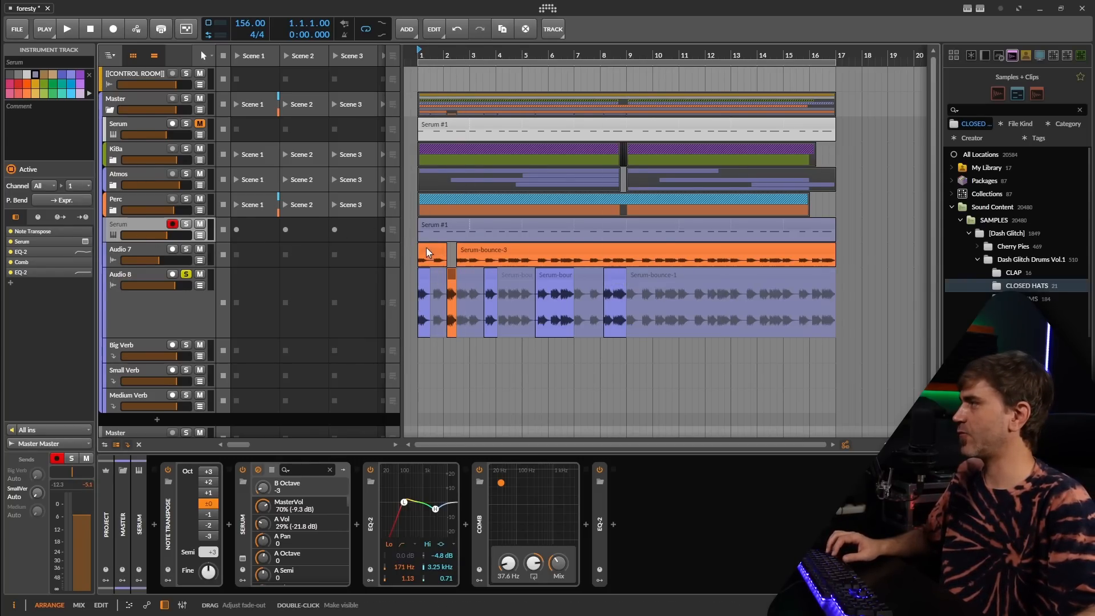
{"action": "left_click_drag", "start_coordinate": [446, 249], "coordinate": [288, 305]}
{"action": "left_click_drag", "start_coordinate": [416, 274], "coordinate": [249, 306]}
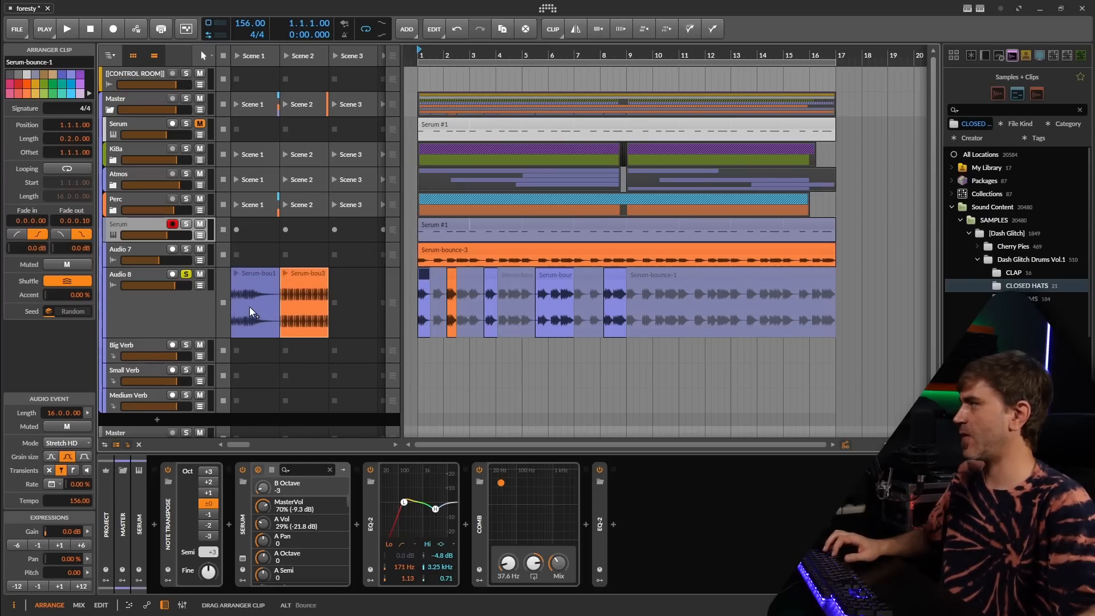
- Group the lower Serum track with Audio 7 and Audio 8, and start playback
{"action": "left_click", "coordinate": [129, 230]}
{"action": "left_click", "coordinate": [138, 250]}
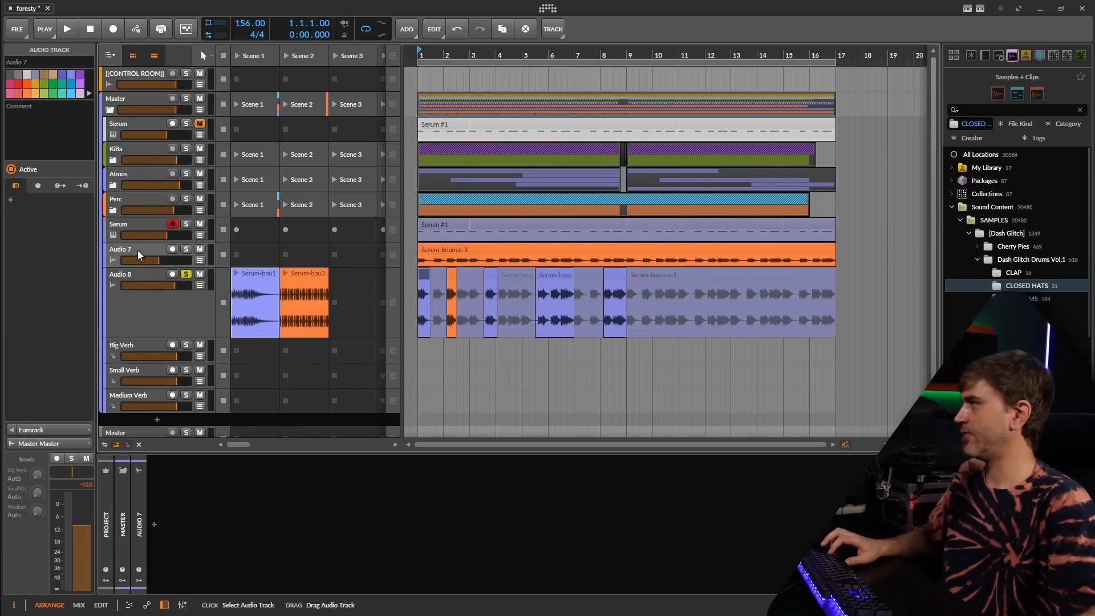
{"action": "left_click", "coordinate": [125, 226]}
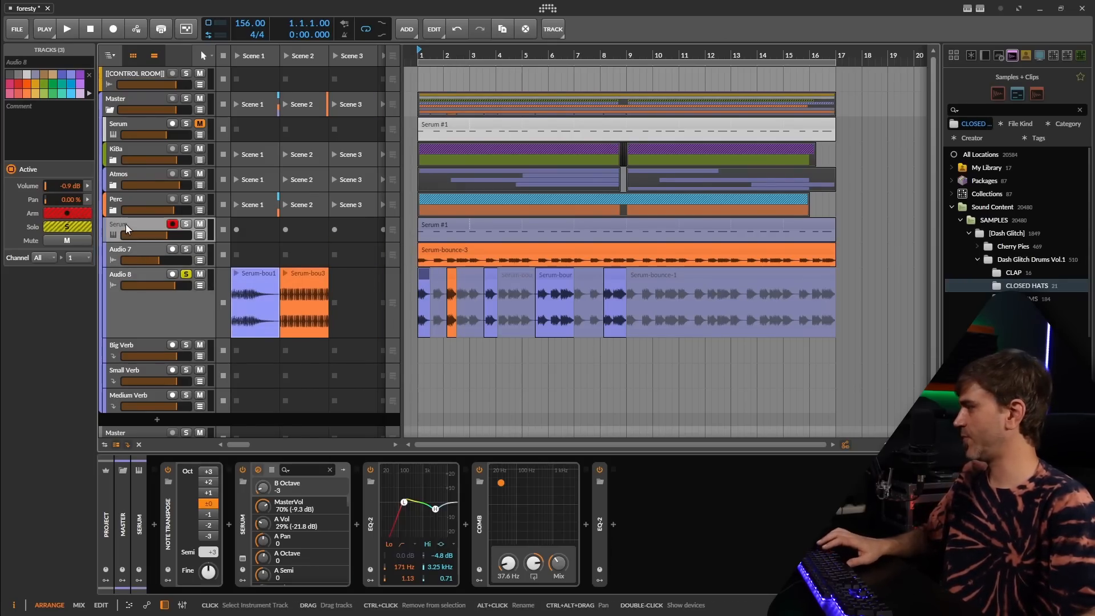
{"action": "key", "text": "ctrl+g"}
{"action": "key", "text": "space"}
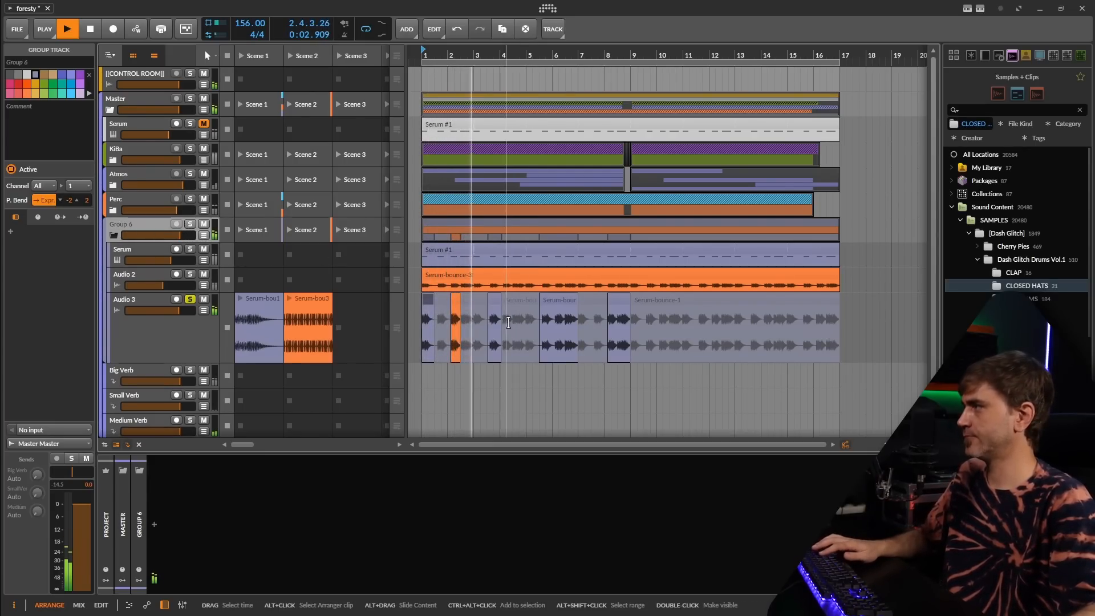
- Split a 0.2.0-long section at 8.3.1 out of the Serum-bounce-3 clip and move it down onto the chopped Audio 3 track
{"action": "scroll", "coordinate": [486, 296], "scroll_direction": "up", "scroll_amount": 3}
{"action": "left_click_drag", "start_coordinate": [486, 296], "coordinate": [507, 297]}
{"action": "left_click_drag", "start_coordinate": [721, 282], "coordinate": [509, 289]}
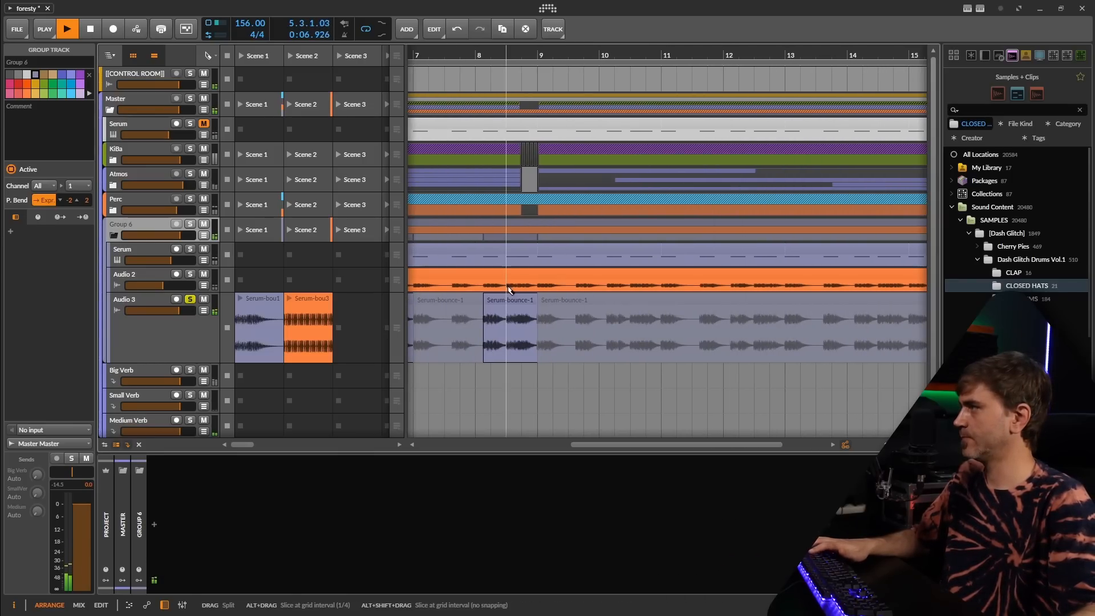
{"action": "left_click", "coordinate": [507, 286]}
{"action": "left_click", "coordinate": [538, 285]}
{"action": "key", "text": "1"}
{"action": "left_click_drag", "start_coordinate": [523, 276], "coordinate": [524, 305]}
{"action": "scroll", "coordinate": [581, 308], "scroll_direction": "down", "scroll_amount": 3}
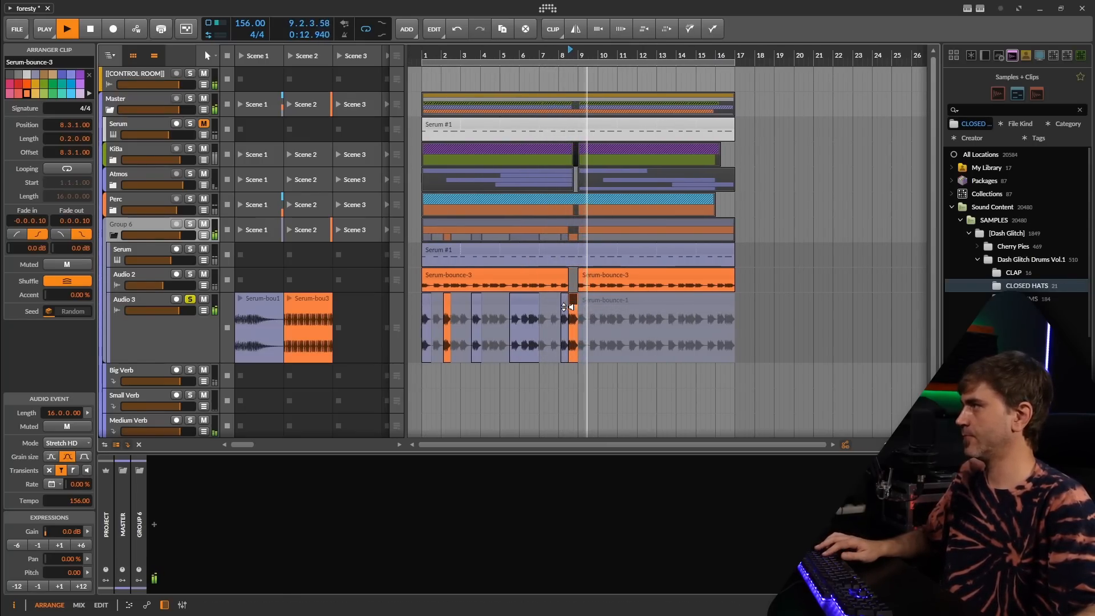
- Split the muted Serum-bounce-1 clip on Audio 3 at 10.1.1 and continue chopping its remaining bars
{"action": "key", "text": "5"}
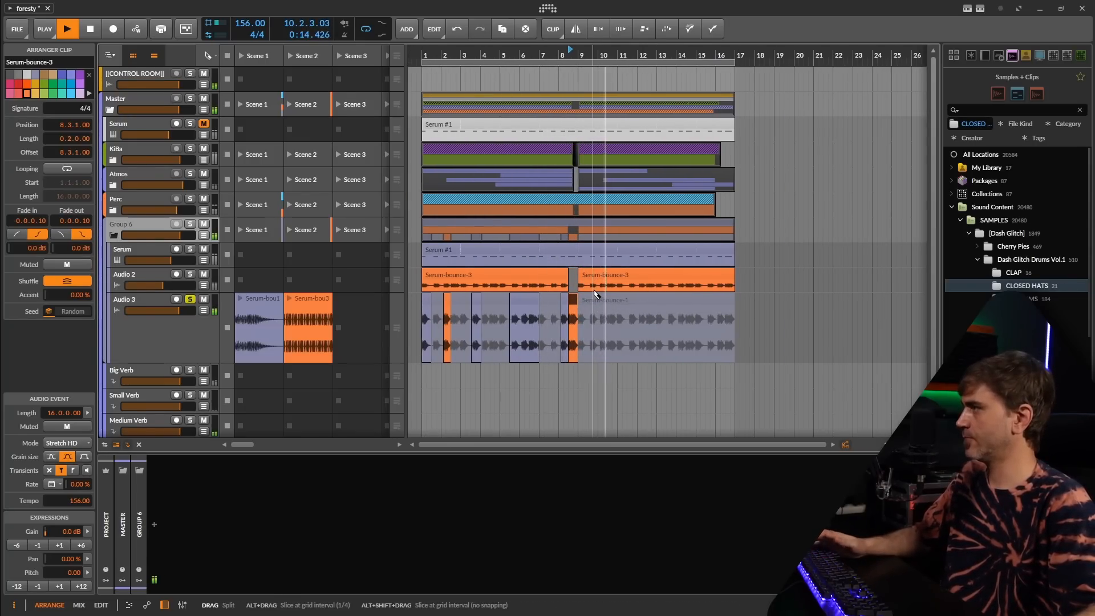
{"action": "left_click", "coordinate": [591, 342]}
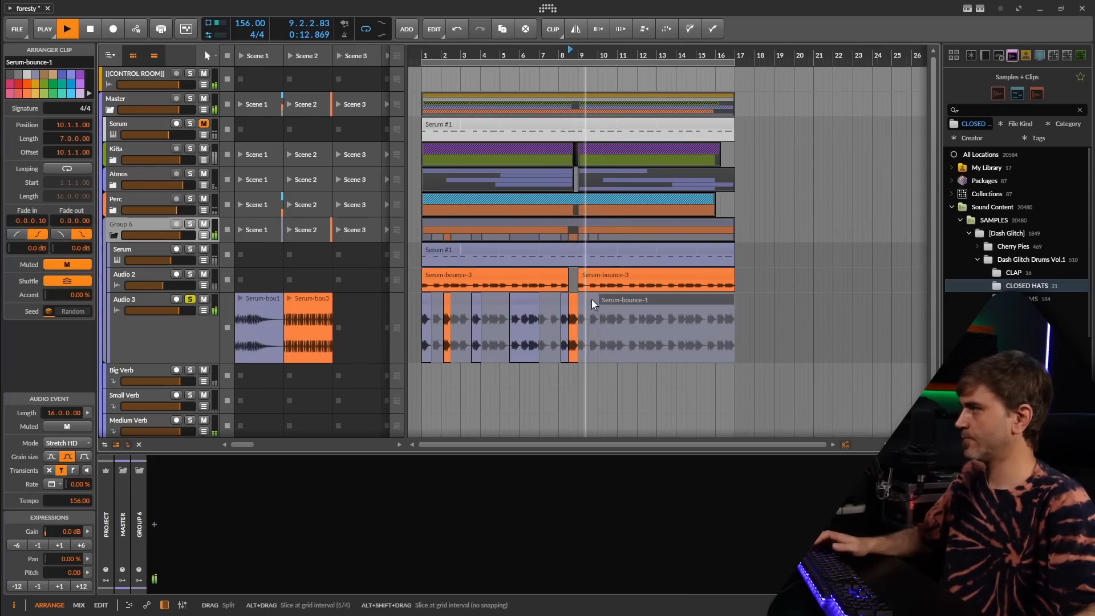
{"action": "key", "text": "1"}
{"action": "key", "text": "5"}
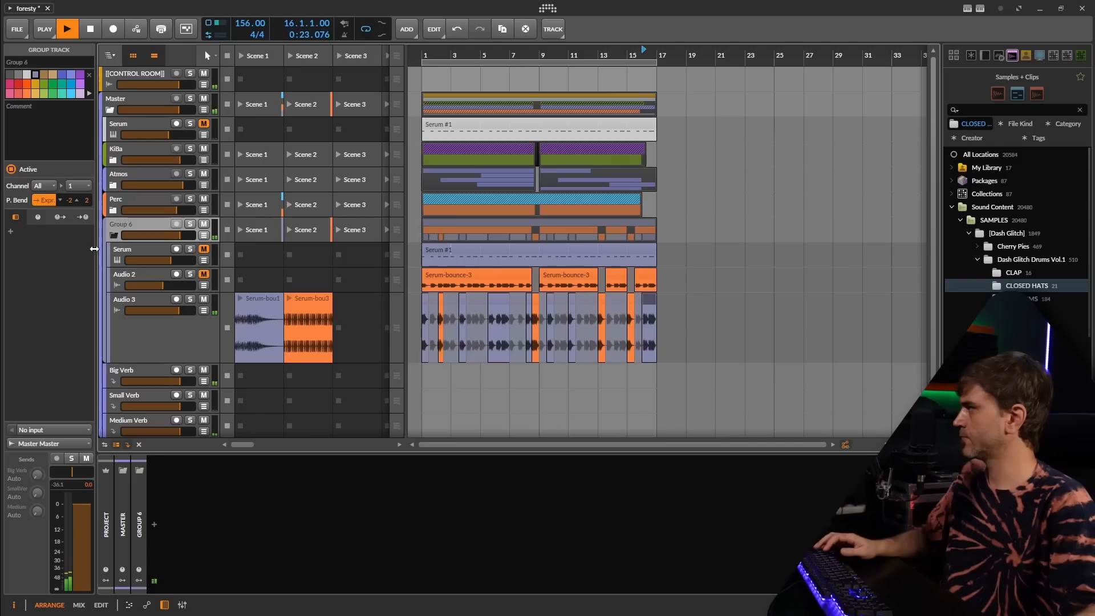
- Raise Audio 3's volume to +2.3 dB and reduce the feedback of its Delay+ during playback
{"action": "left_click", "coordinate": [143, 249]}
{"action": "left_click", "coordinate": [148, 273], "text": "ctrl"}
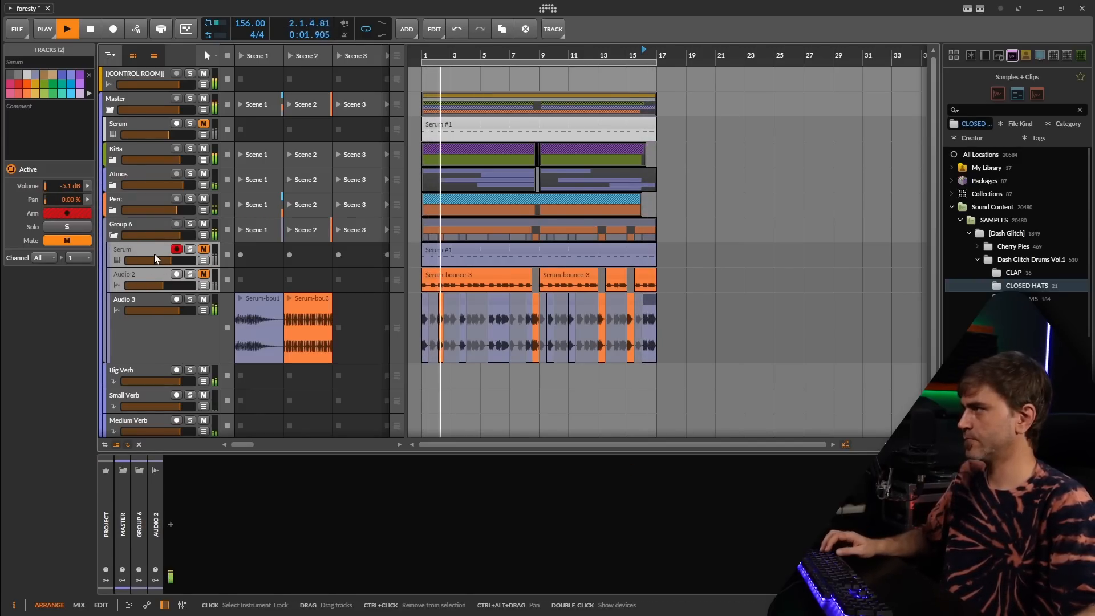
{"action": "left_click", "coordinate": [146, 222]}
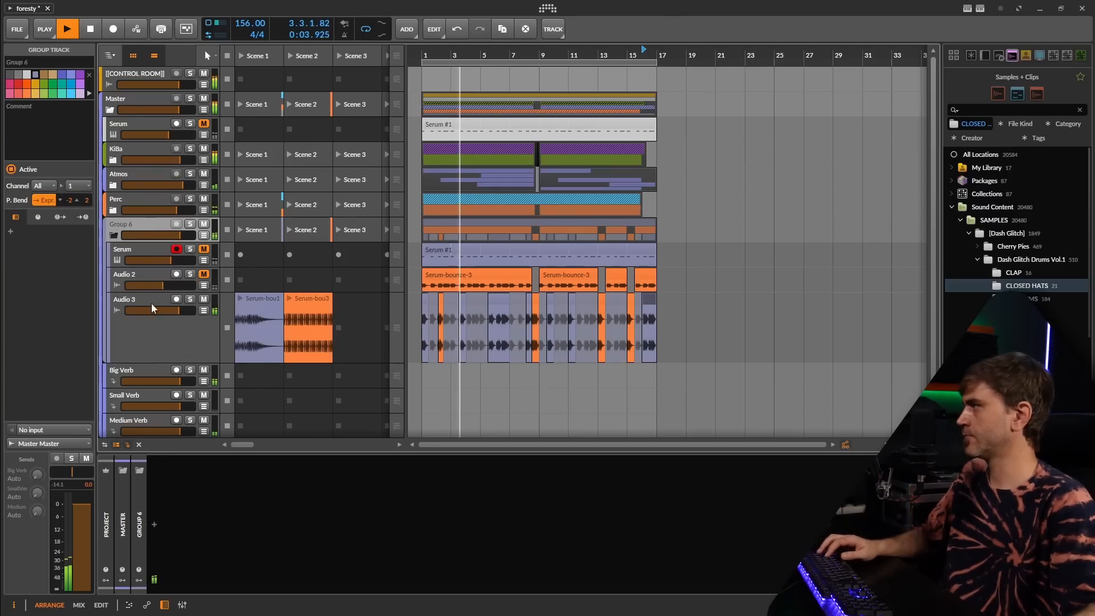
{"action": "left_click", "coordinate": [164, 344]}
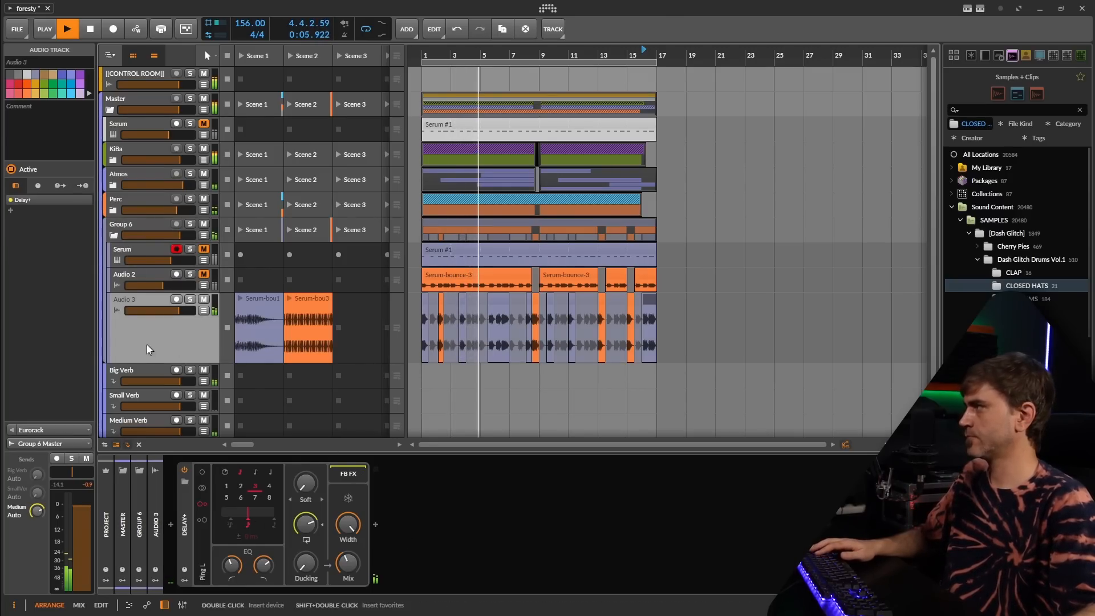
{"action": "left_click", "coordinate": [163, 226]}
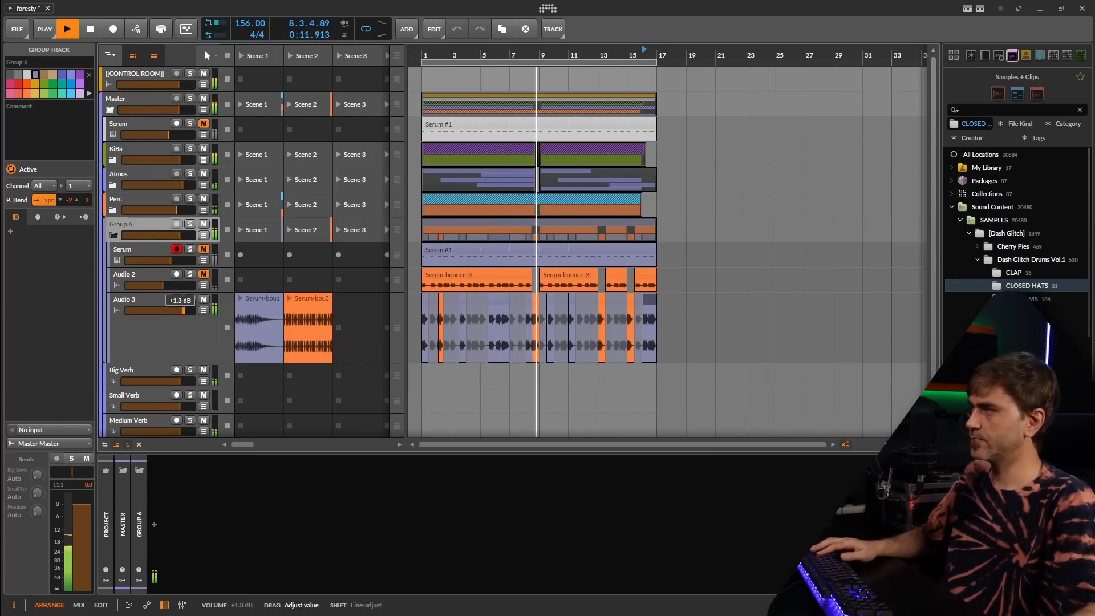
{"action": "left_click_drag", "start_coordinate": [184, 310], "coordinate": [186, 309]}
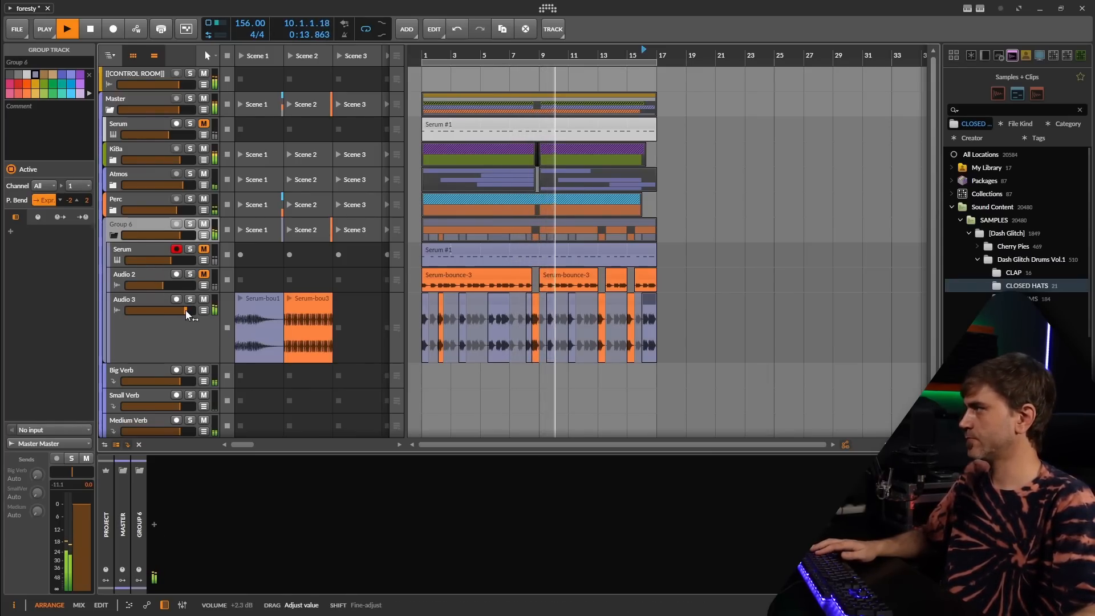
{"action": "left_click", "coordinate": [149, 350]}
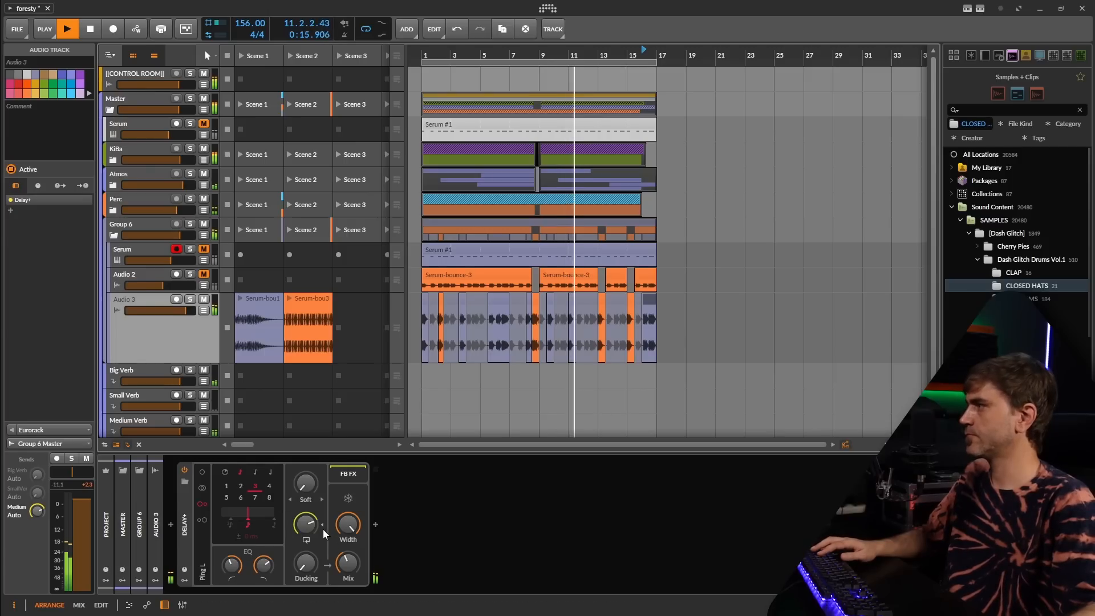
{"action": "left_click_drag", "start_coordinate": [347, 562], "coordinate": [347, 560]}
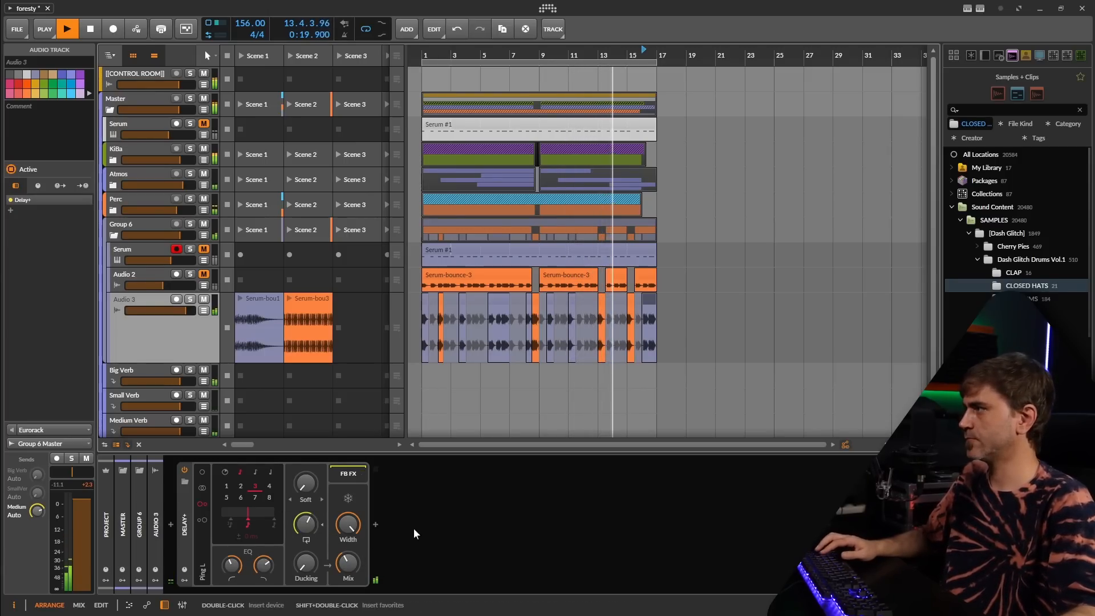
- Unmute the Serum-bounce-1 sections at 1.3.1 and 2.3.1 on Audio 3
{"action": "scroll", "coordinate": [433, 354], "scroll_direction": "up", "scroll_amount": 4}
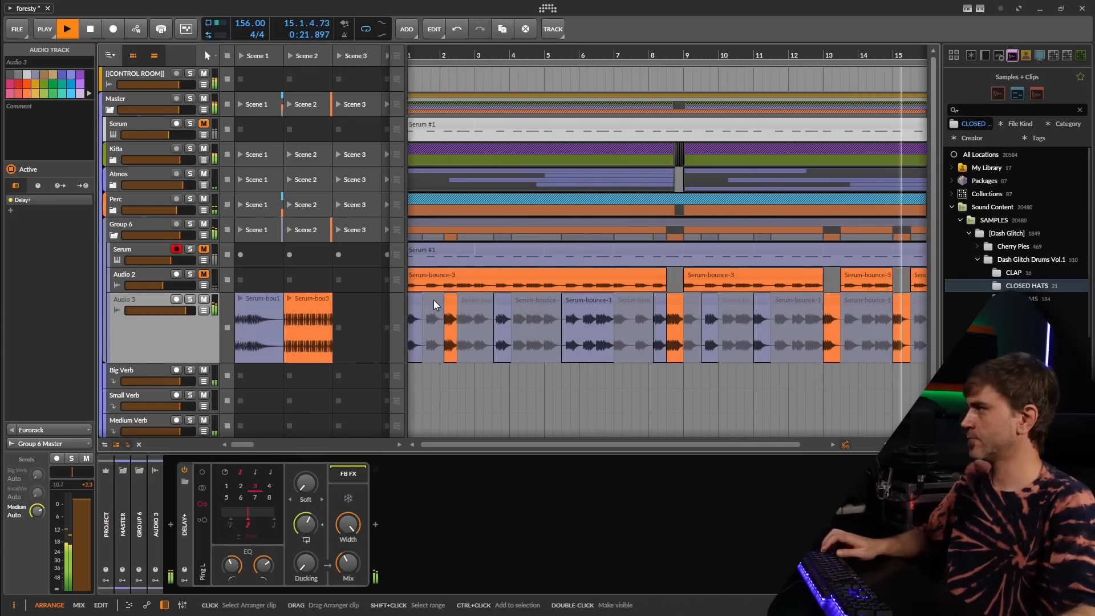
{"action": "left_click", "coordinate": [450, 301]}
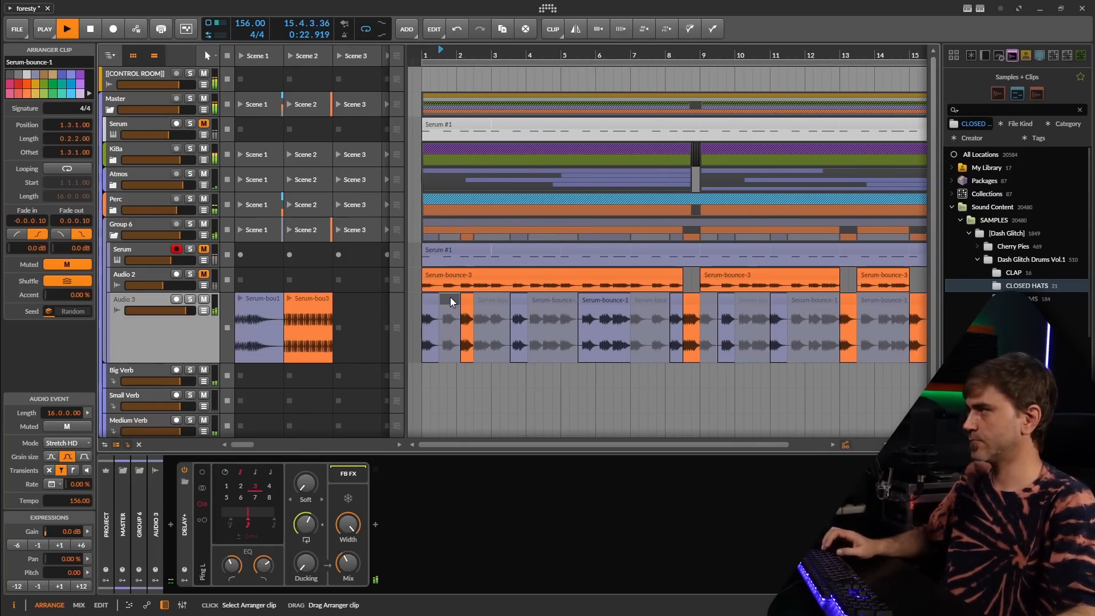
{"action": "left_click", "coordinate": [490, 300]}
{"action": "key", "text": "alt+m"}
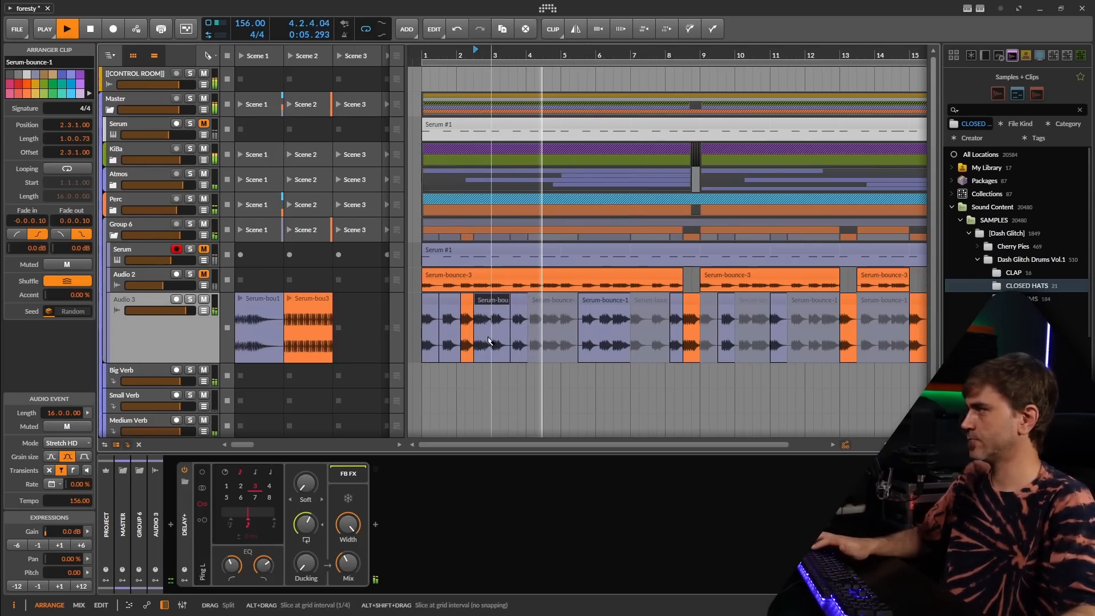
- Move a 0.2.0-long Serum-bounce-1 section from 2.3.1 to 1.3.3 on Audio 3 and play from the start
{"action": "left_click_drag", "start_coordinate": [487, 304], "coordinate": [449, 301]}
{"action": "key", "text": "space"}
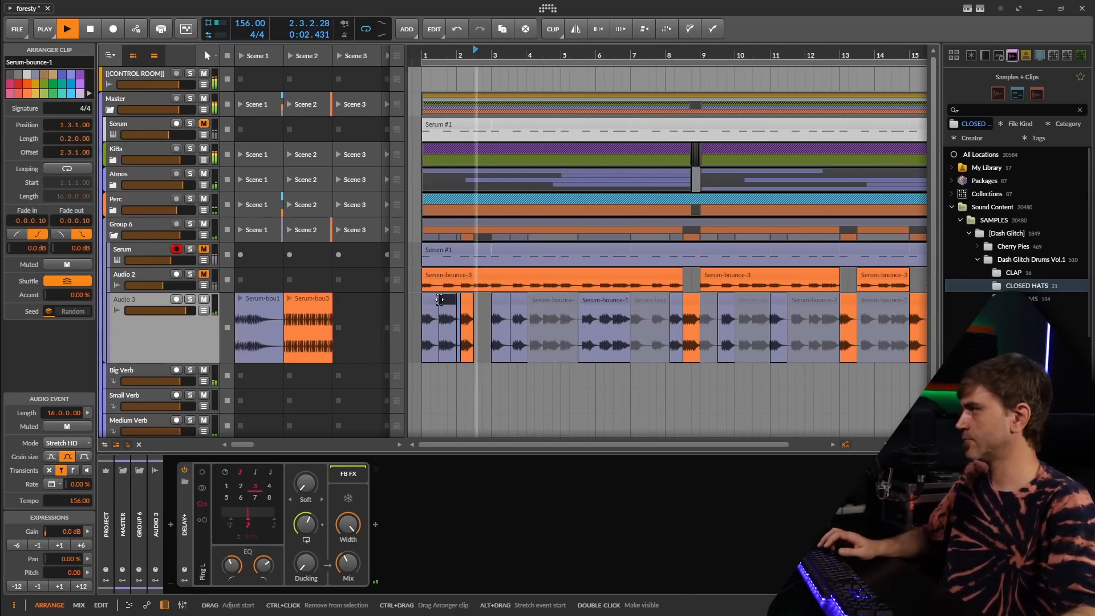
{"action": "key", "text": "space"}
{"action": "left_click", "coordinate": [425, 53]}
{"action": "scroll", "coordinate": [436, 285], "scroll_direction": "up", "scroll_amount": 5}
{"action": "key", "text": "space"}
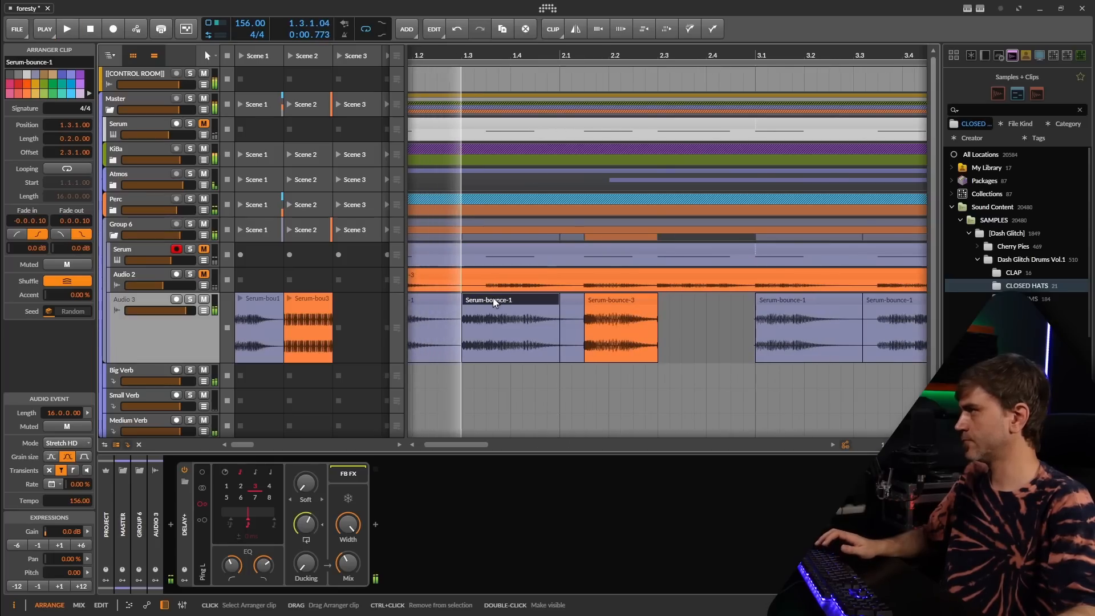
{"action": "scroll", "coordinate": [597, 326], "scroll_direction": "down", "scroll_amount": 6}
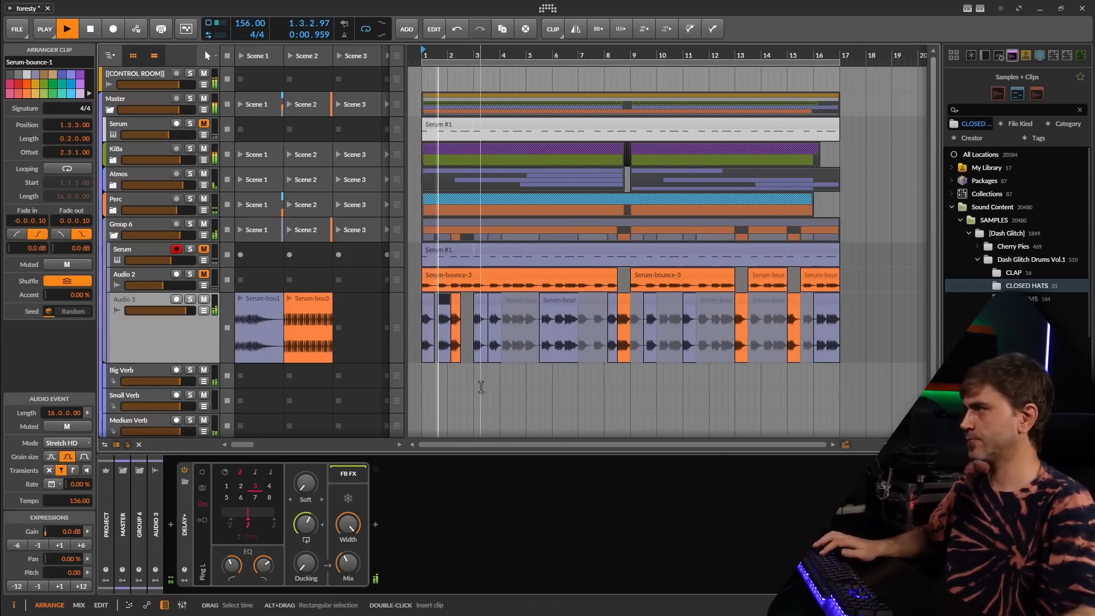
- Unmute the Serum-bounce-1 section starting just after bar 4 on Audio 3 and audition it from bar 4
{"action": "scroll", "coordinate": [587, 322], "scroll_direction": "up", "scroll_amount": 6}
{"action": "scroll", "coordinate": [576, 310], "scroll_direction": "down", "scroll_amount": 4}
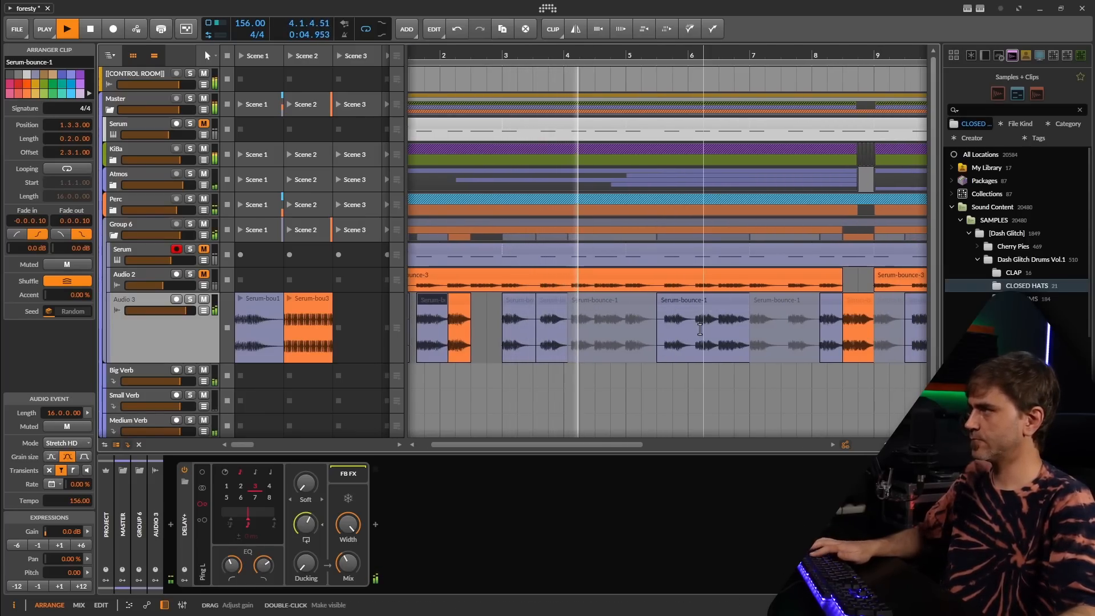
{"action": "double_click", "coordinate": [601, 299]}
{"action": "key", "text": "space"}
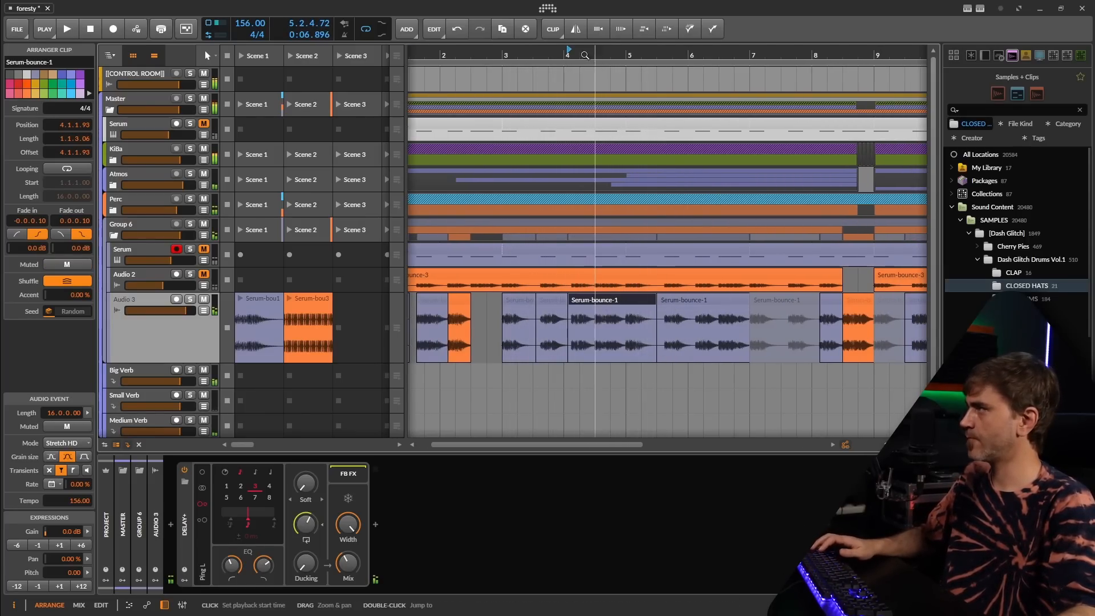
{"action": "key", "text": "space"}
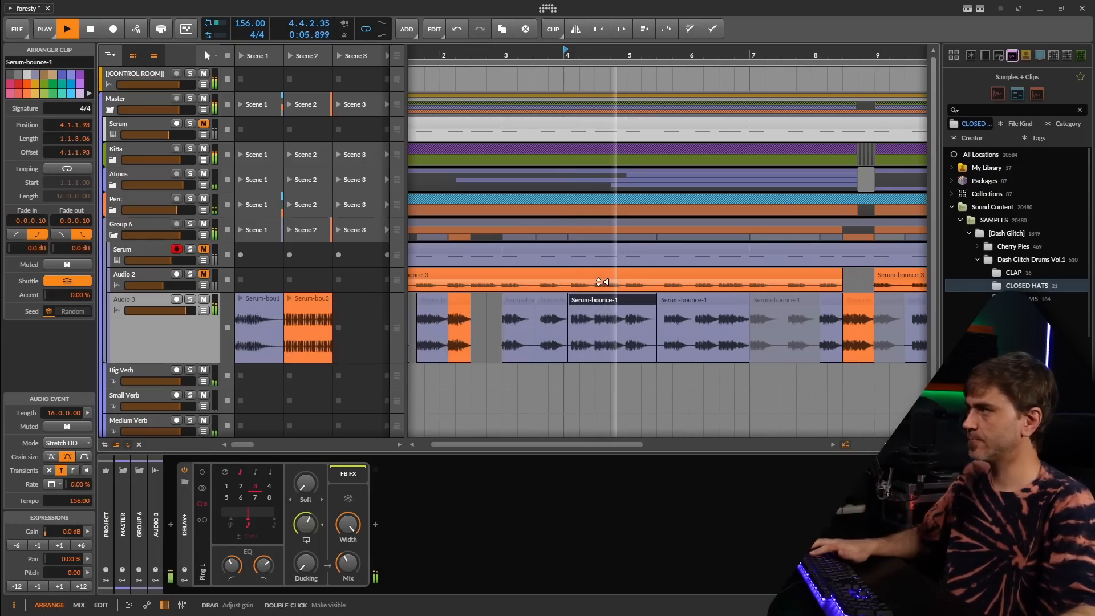
{"action": "key", "text": "space"}
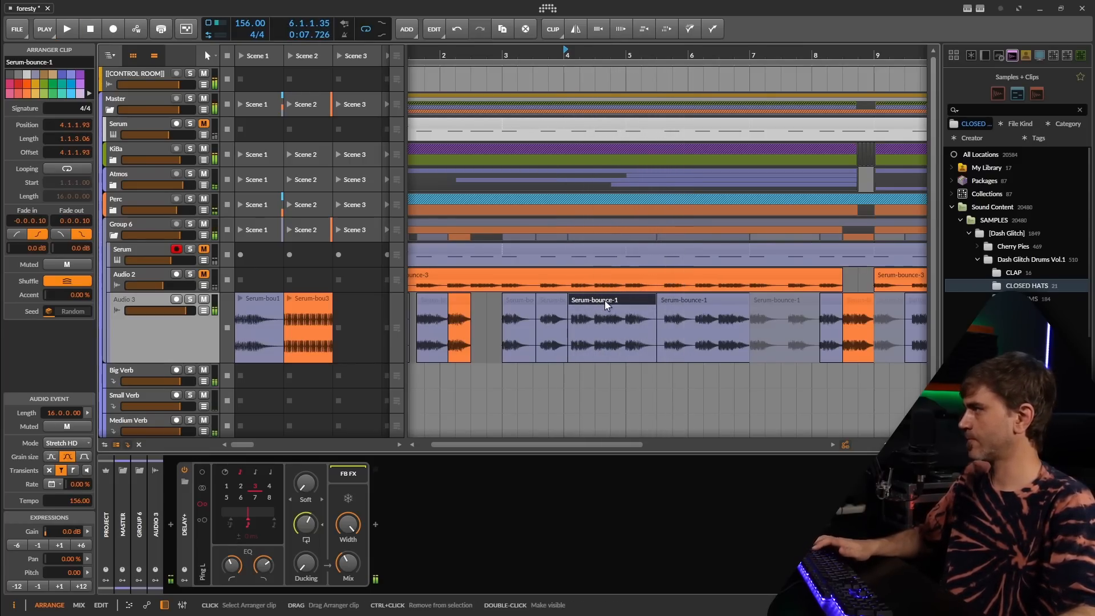
- Move the unmuted bar 4 Serum-bounce-1 section earlier to 2.4.4 and listen to the result
{"action": "left_click_drag", "start_coordinate": [604, 301], "coordinate": [508, 300]}
{"action": "scroll", "coordinate": [599, 295], "scroll_direction": "down", "scroll_amount": 2}
{"action": "key", "text": "space"}
{"action": "scroll", "coordinate": [501, 319], "scroll_direction": "up", "scroll_amount": 5}
{"action": "scroll", "coordinate": [640, 351], "scroll_direction": "down", "scroll_amount": 5}
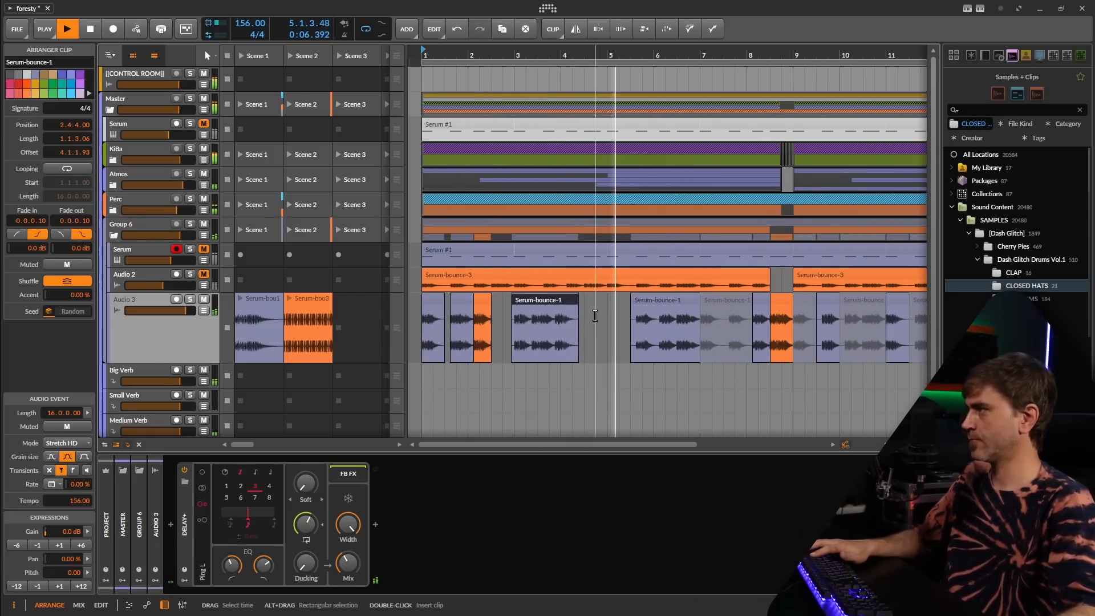
- Split a 0.2.0-long section at 4.3.1 out of Serum-bounce-3, move it down onto Audio 3 and play the arrangement
{"action": "key", "text": "5"}
{"action": "left_click", "coordinate": [585, 284]}
{"action": "left_click", "coordinate": [608, 287]}
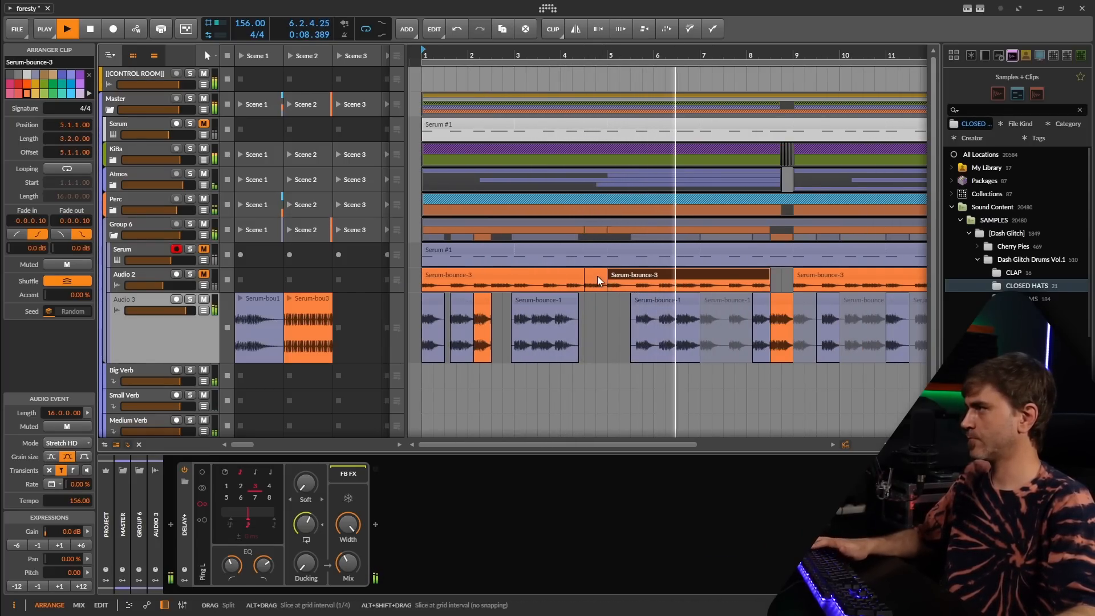
{"action": "key", "text": "1"}
{"action": "key", "text": "space"}
{"action": "left_click_drag", "start_coordinate": [593, 276], "coordinate": [592, 304]}
{"action": "left_click", "coordinate": [584, 53]}
{"action": "key", "text": "space"}
{"action": "scroll", "coordinate": [646, 293], "scroll_direction": "down", "scroll_amount": 3}
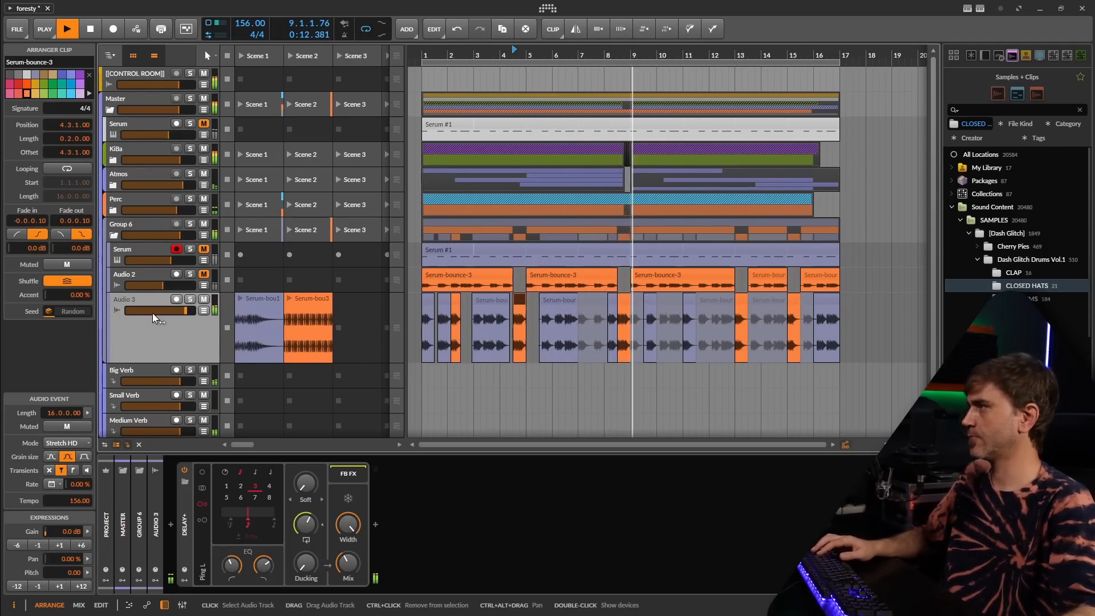
{"action": "scroll", "coordinate": [585, 331], "scroll_direction": "down", "scroll_amount": 4}
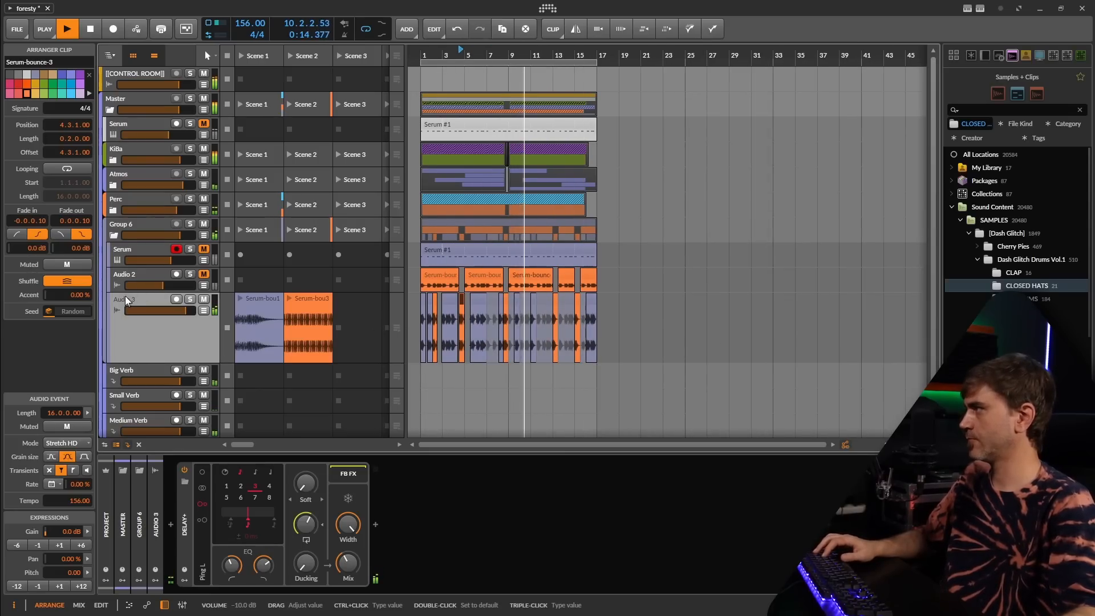
{"action": "left_click", "coordinate": [144, 249]}
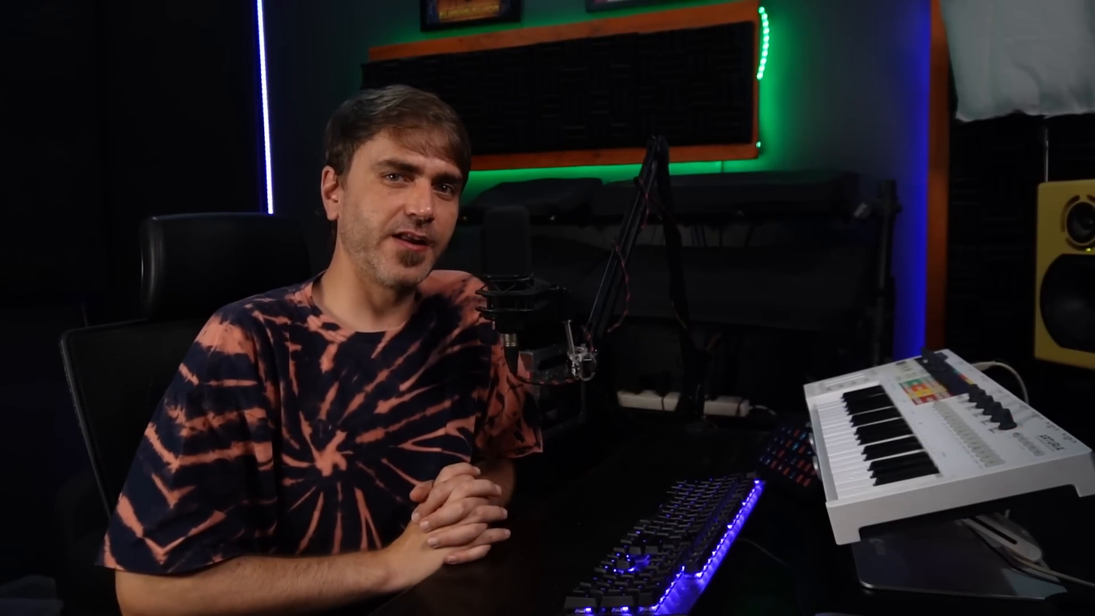